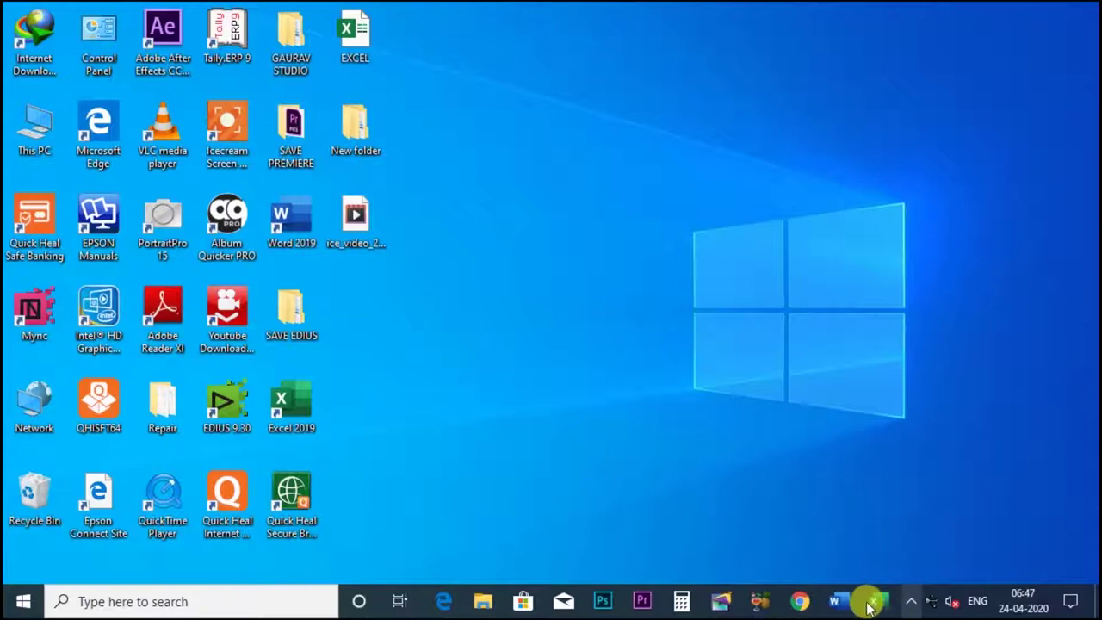
Step: Launch Microsoft Word from its taskbar icon
click(840, 601)
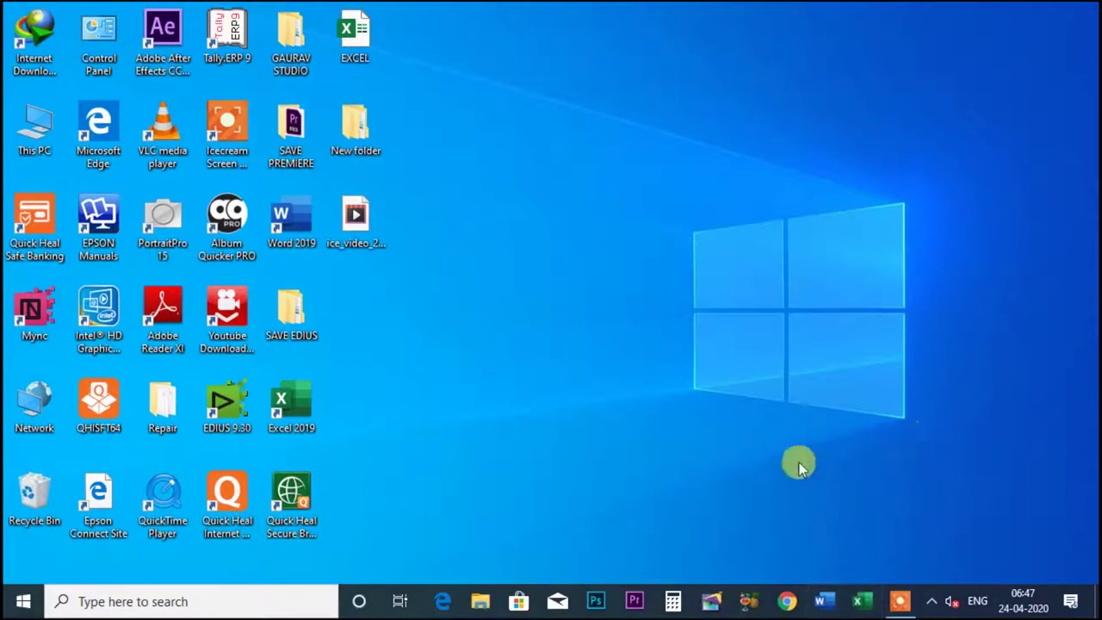
Step: Create a blank document and bring up the Insert Pictures from This Device browser
click(824, 601)
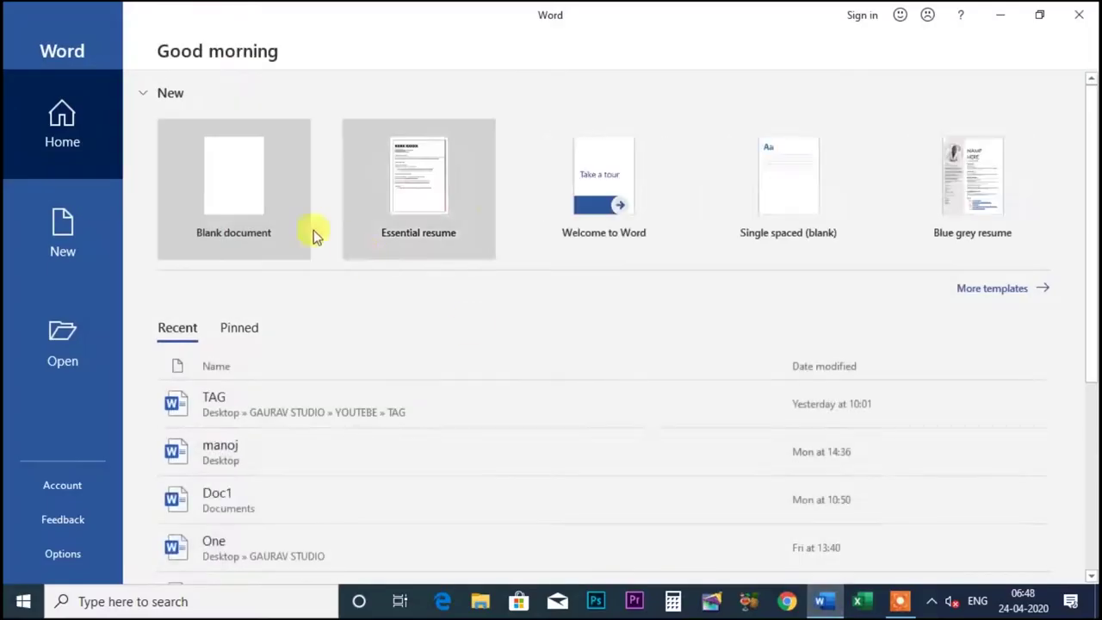
click(220, 172)
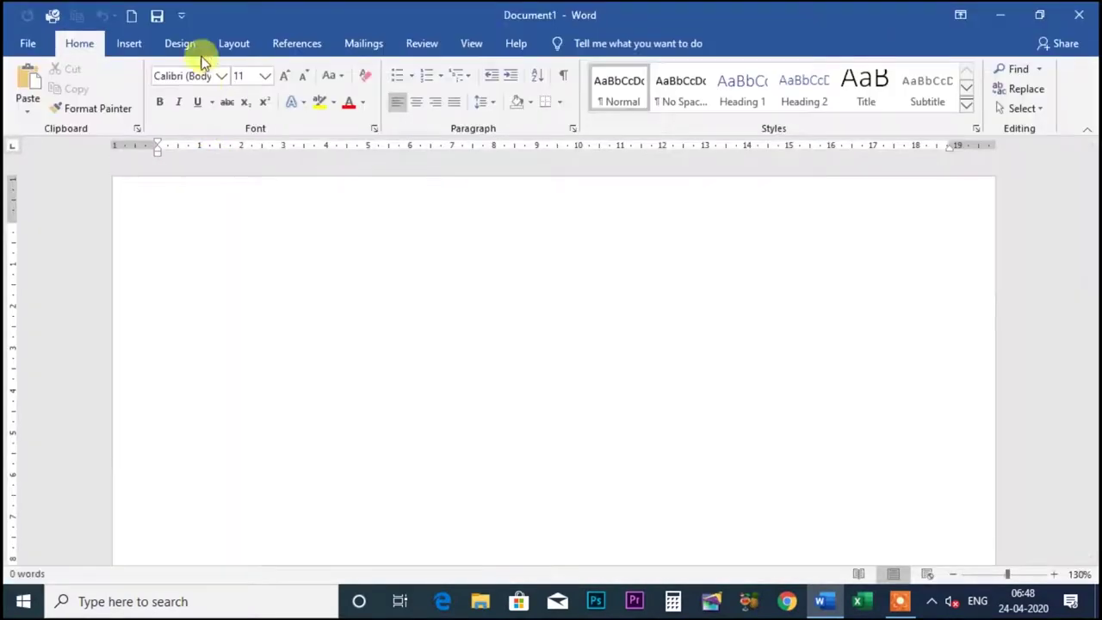
click(139, 44)
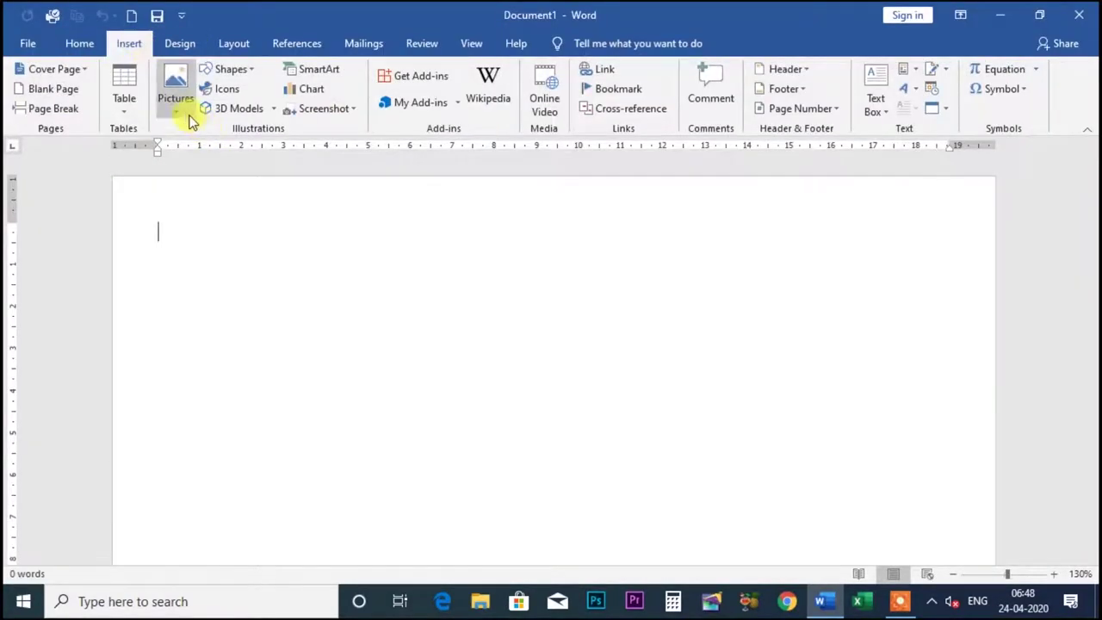
click(176, 107)
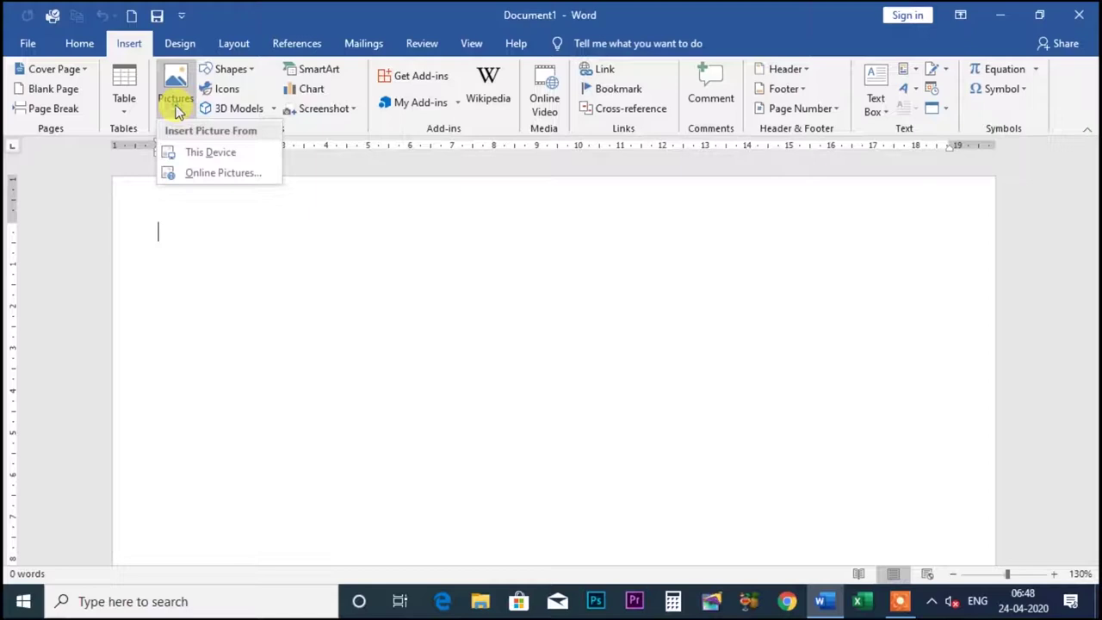
click(203, 153)
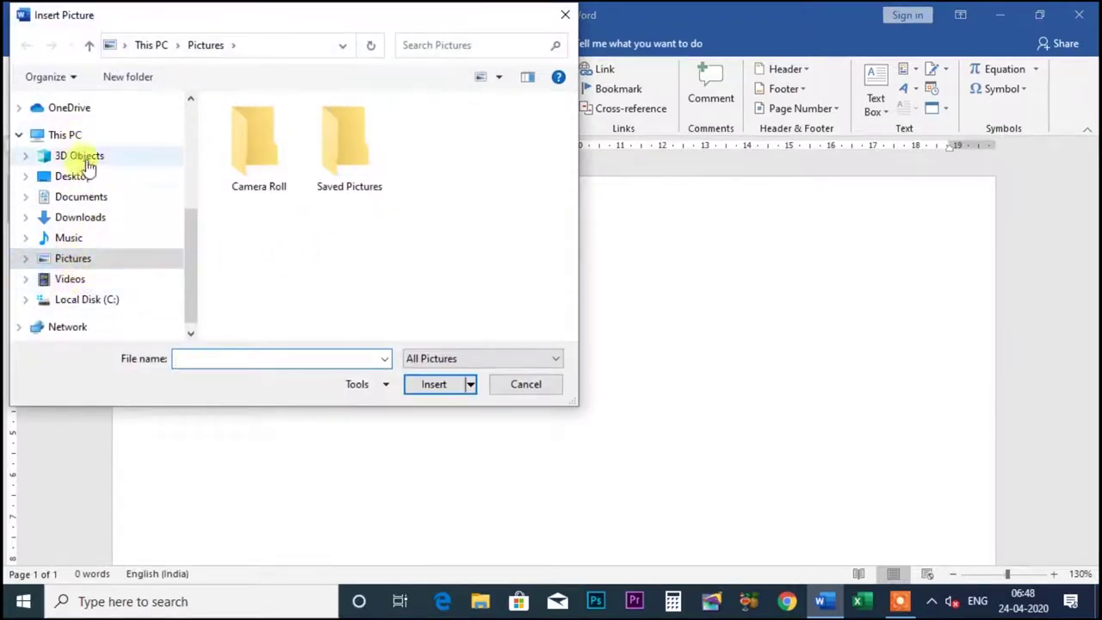
Step: Go to Desktop > GAURAV STUDIO > NO COPY RIDE and choose a portrait photo there
click(73, 177)
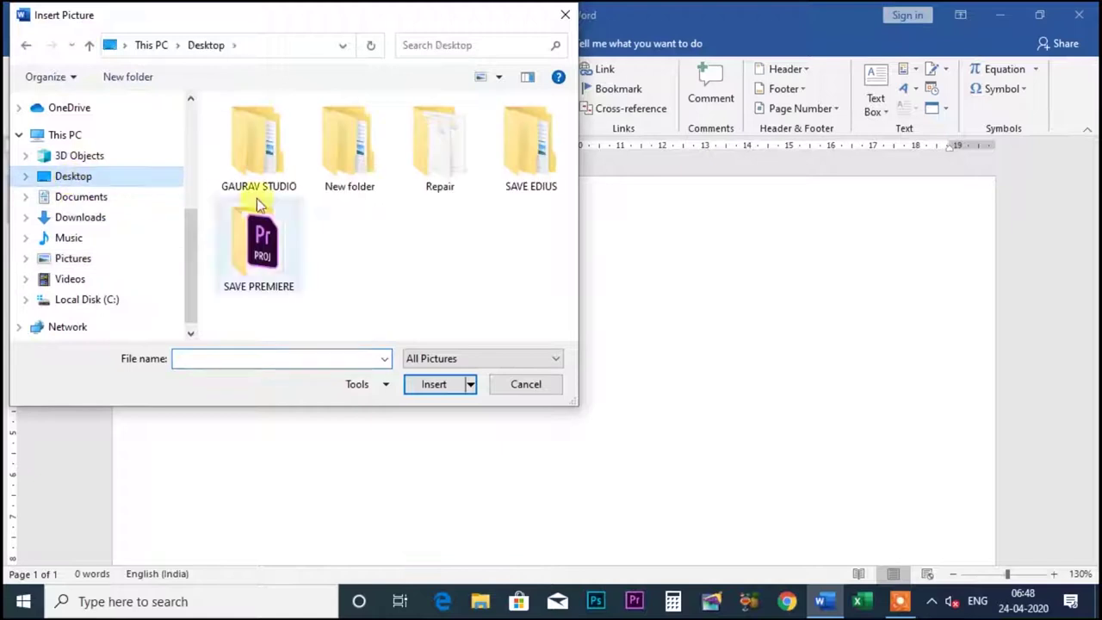
double_click(262, 150)
double_click(266, 288)
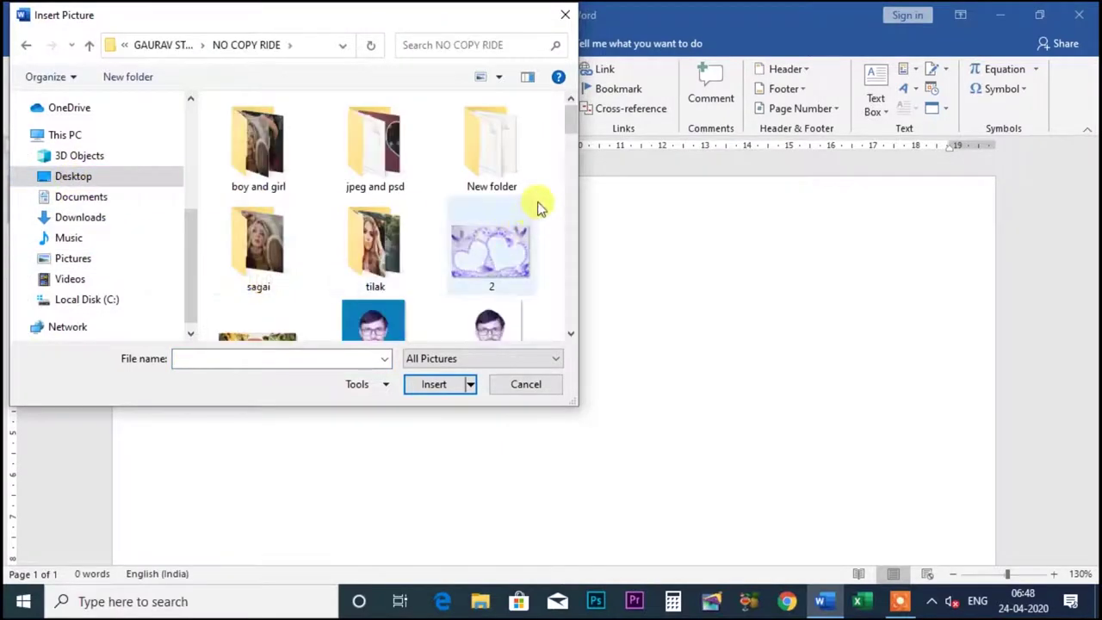
drag(570, 125, 568, 186)
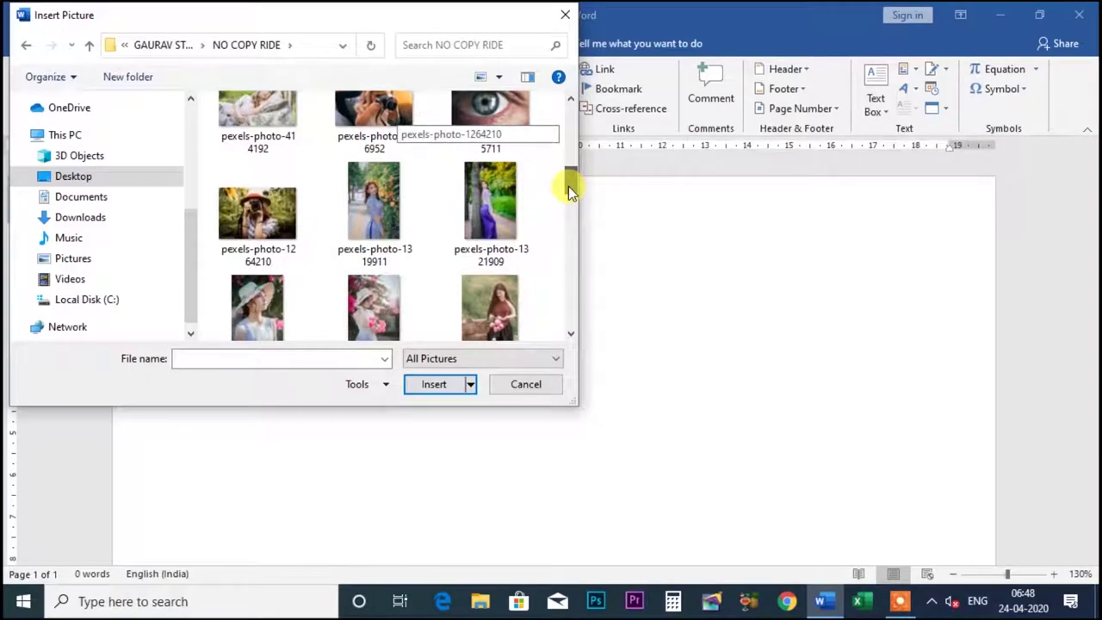
drag(569, 186, 568, 197)
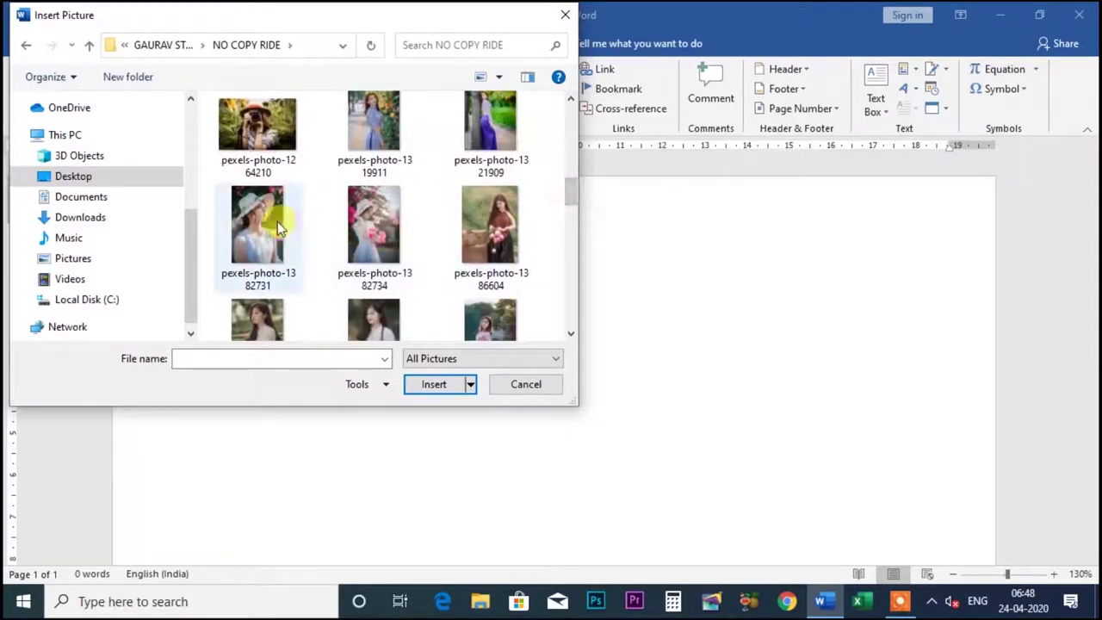
drag(571, 194, 570, 208)
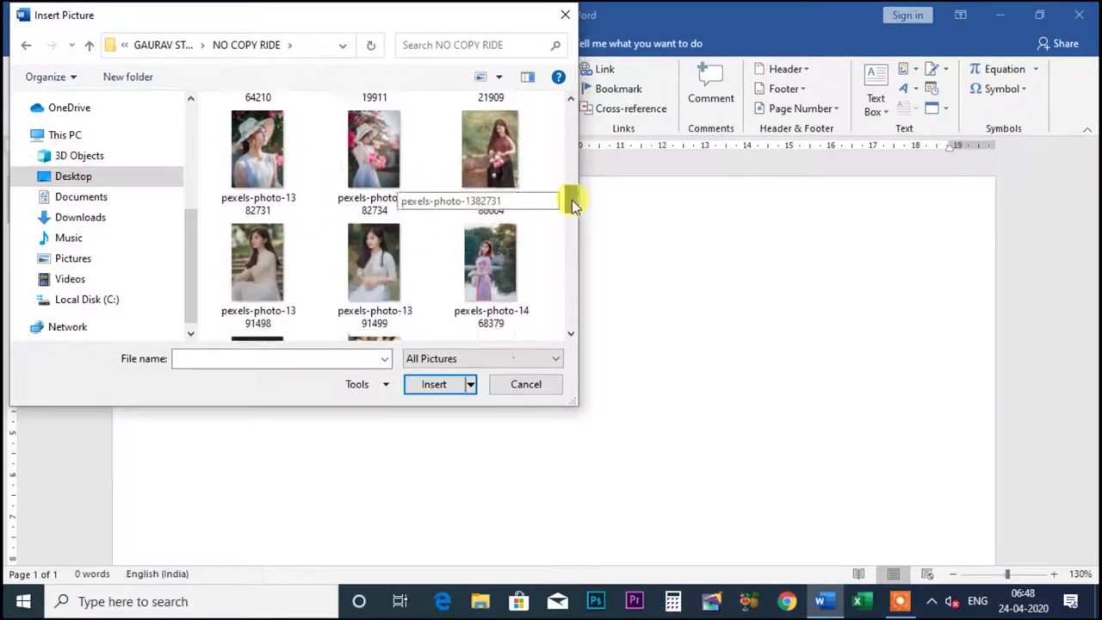
click(369, 177)
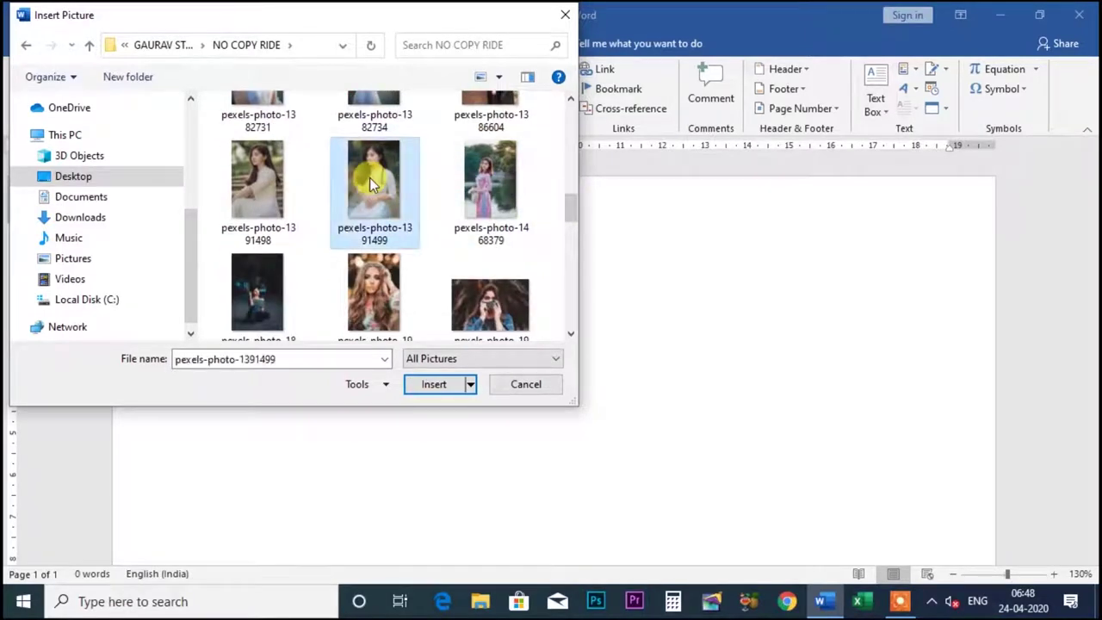
drag(571, 206, 567, 240)
click(490, 185)
Step: Insert the chosen photo and resize it to 6.81 × 5.45 cm
click(439, 384)
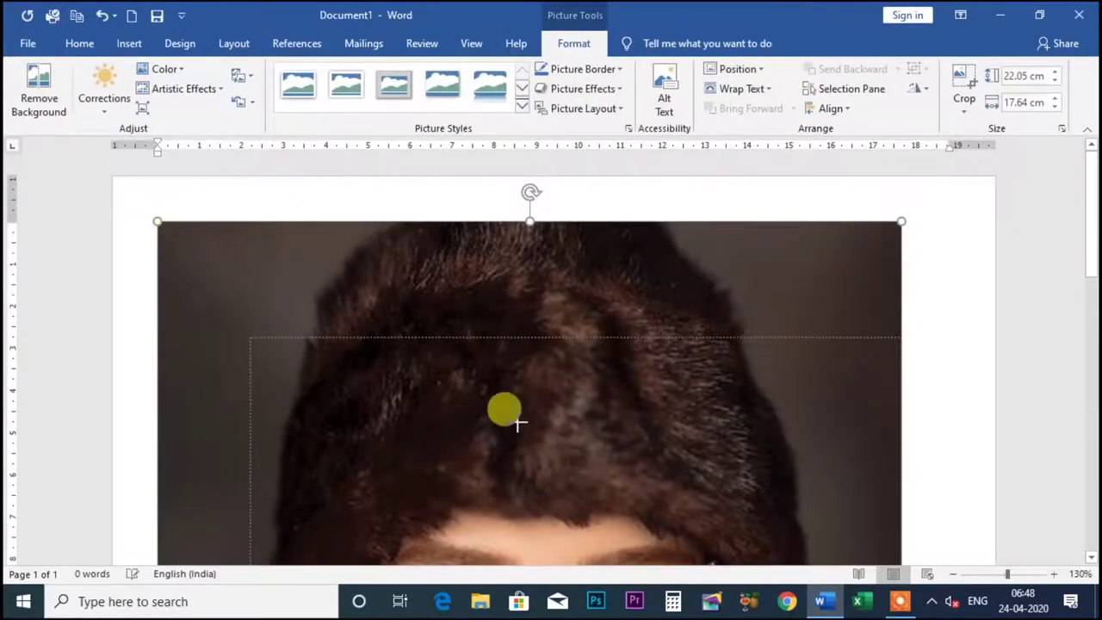
drag(170, 228, 378, 392)
scroll(413, 364, down, 3)
scroll(396, 357, up, 2)
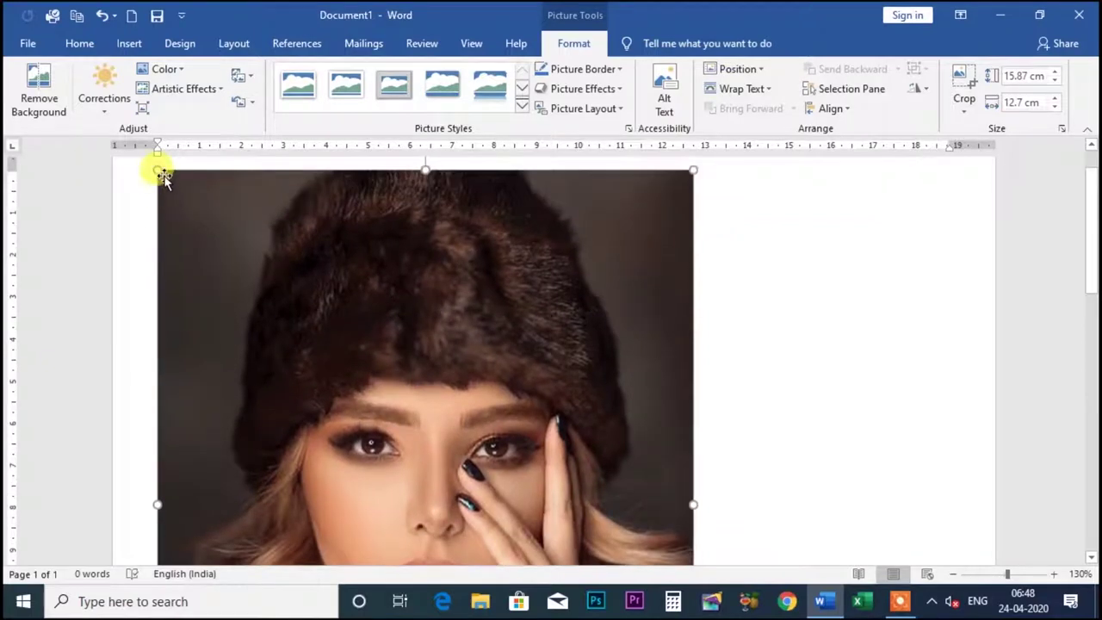
drag(160, 172, 510, 488)
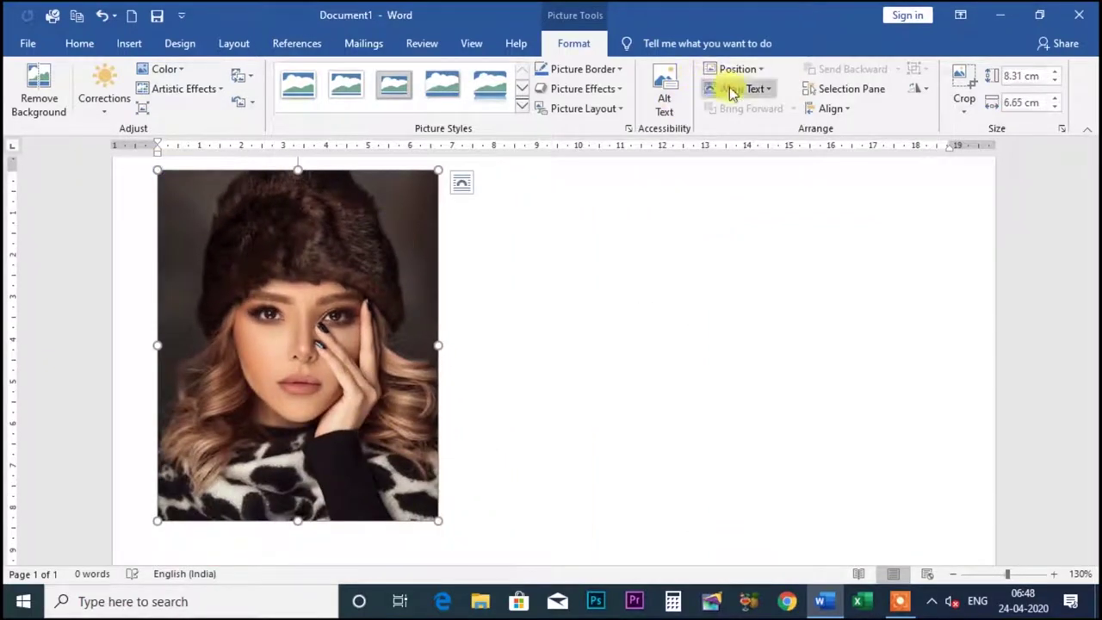
scroll(185, 207, up, 2)
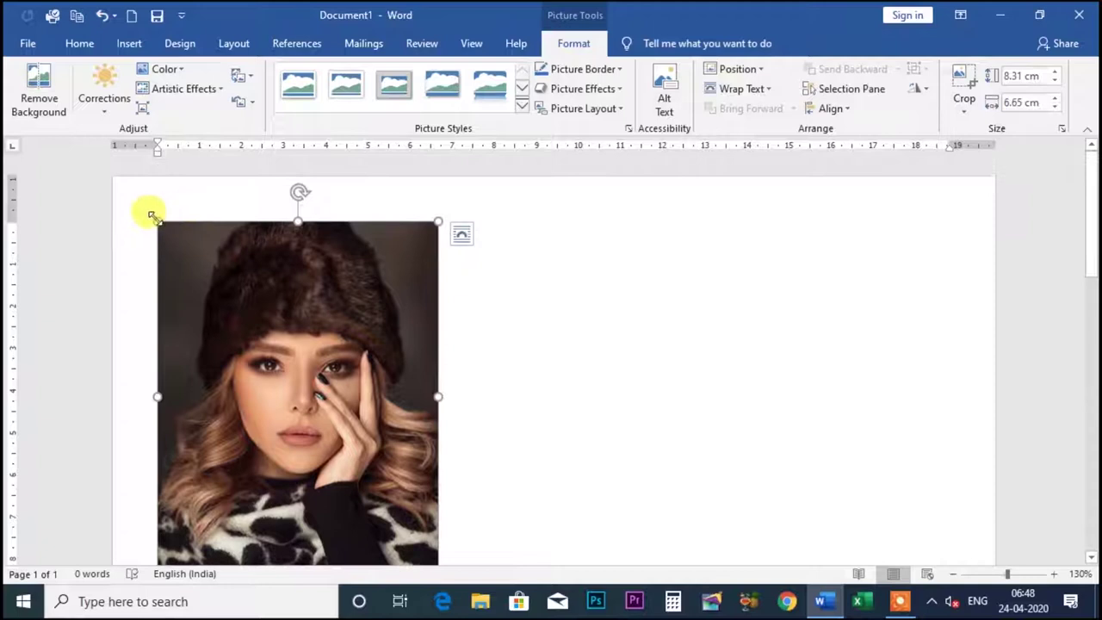
drag(155, 220, 194, 275)
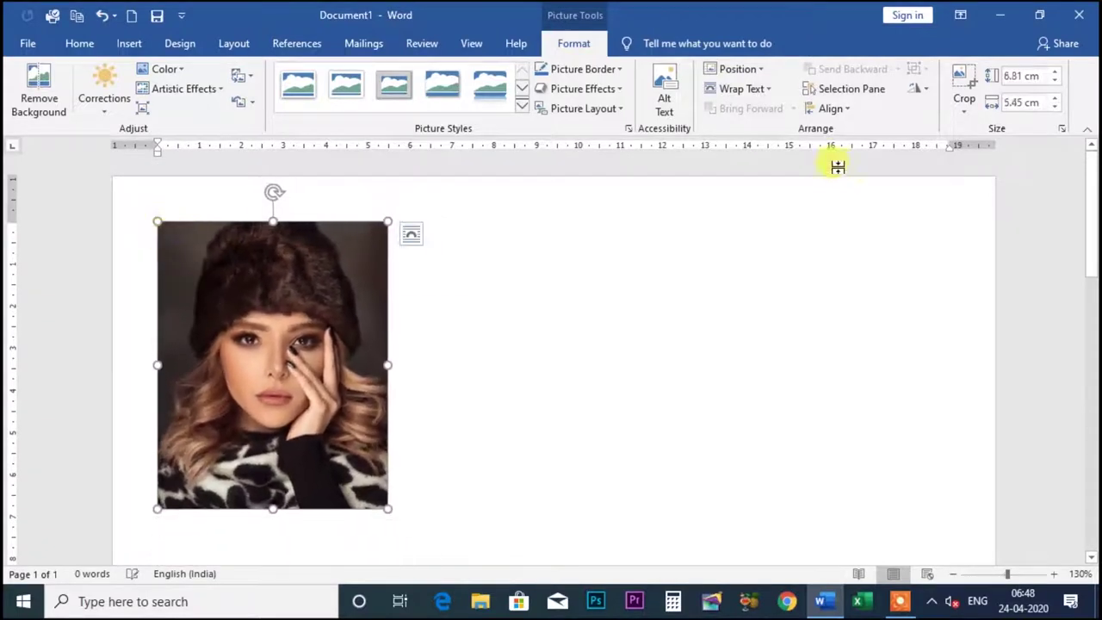
click(290, 249)
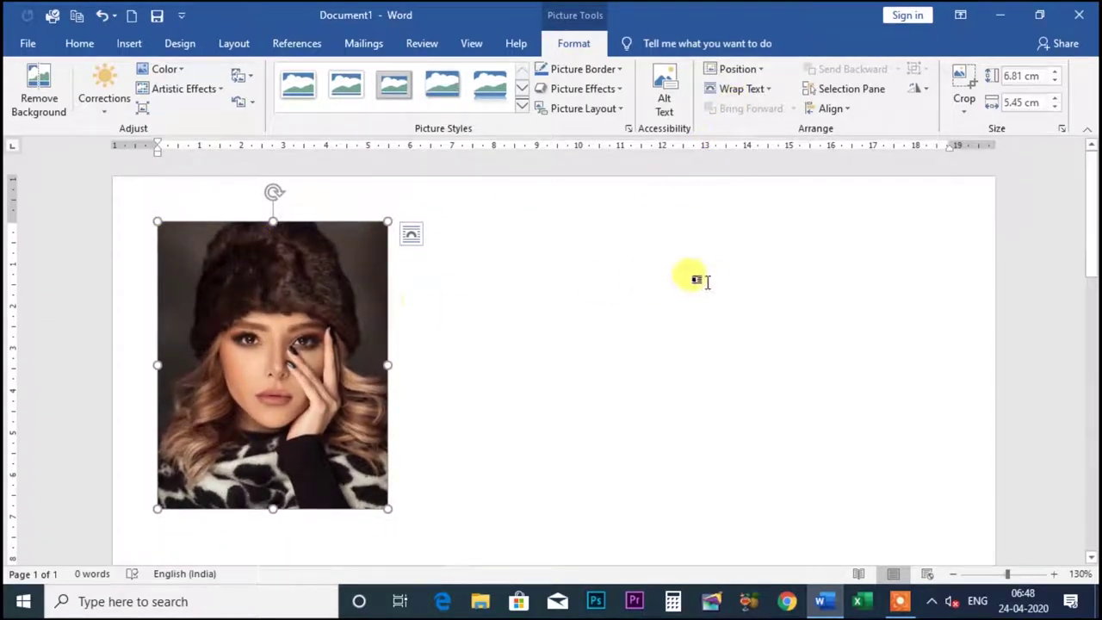
Step: Set Square text wrapping and move the photo right, undoing an accidental tilt
click(728, 93)
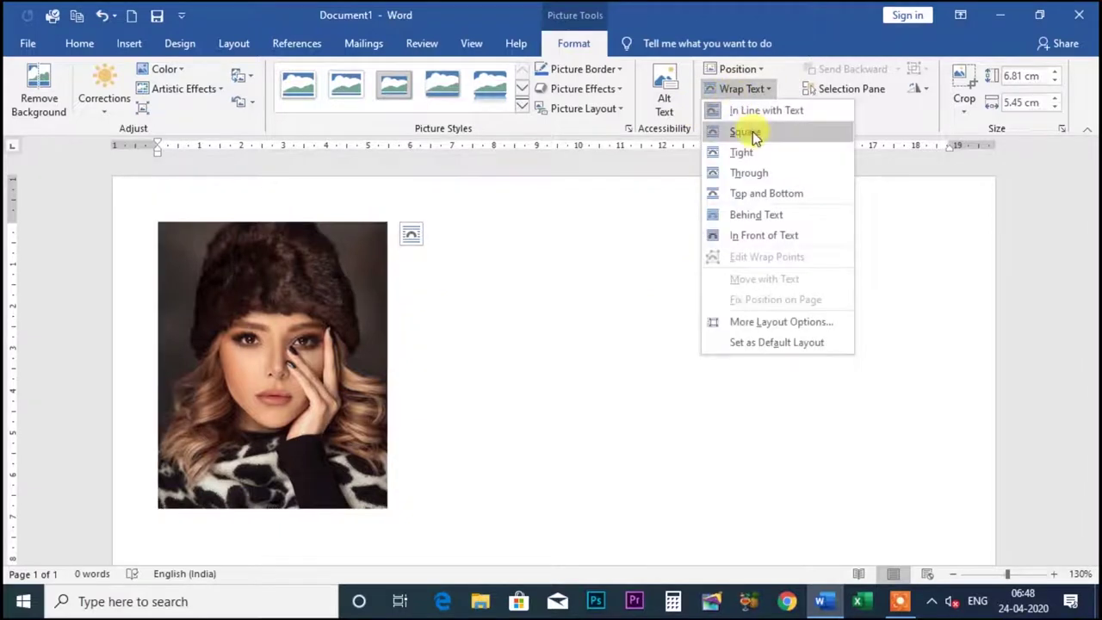
click(750, 130)
mouse_move(308, 282)
mouse_down()
mouse_move(623, 284)
mouse_move(423, 320)
mouse_up()
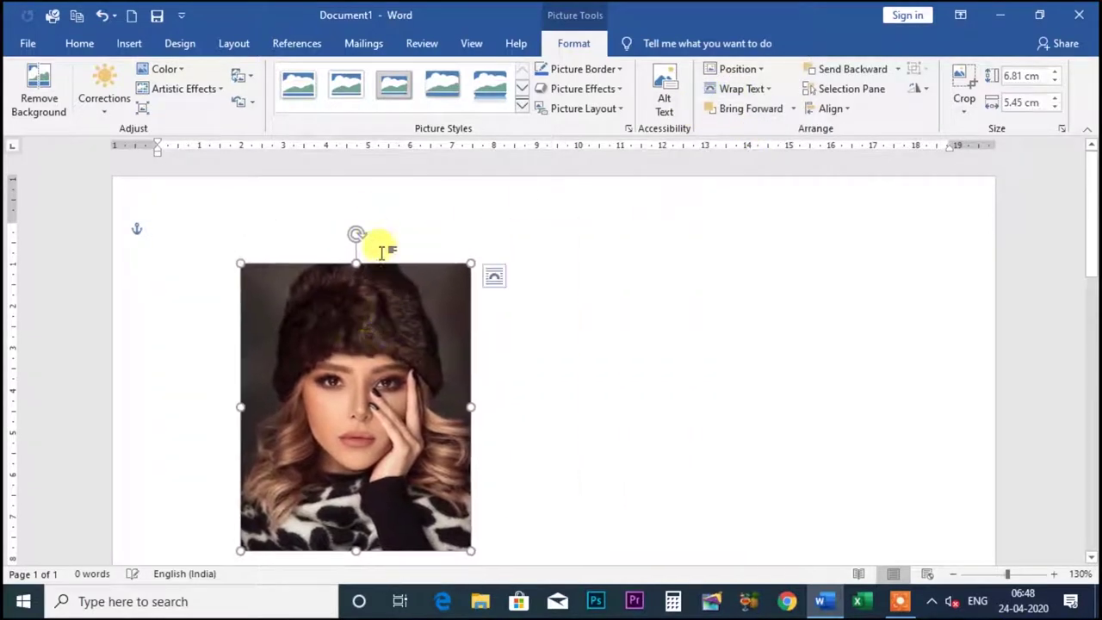
mouse_move(354, 233)
mouse_down()
mouse_move(402, 235)
mouse_move(377, 231)
mouse_up()
key(ctrl+z)
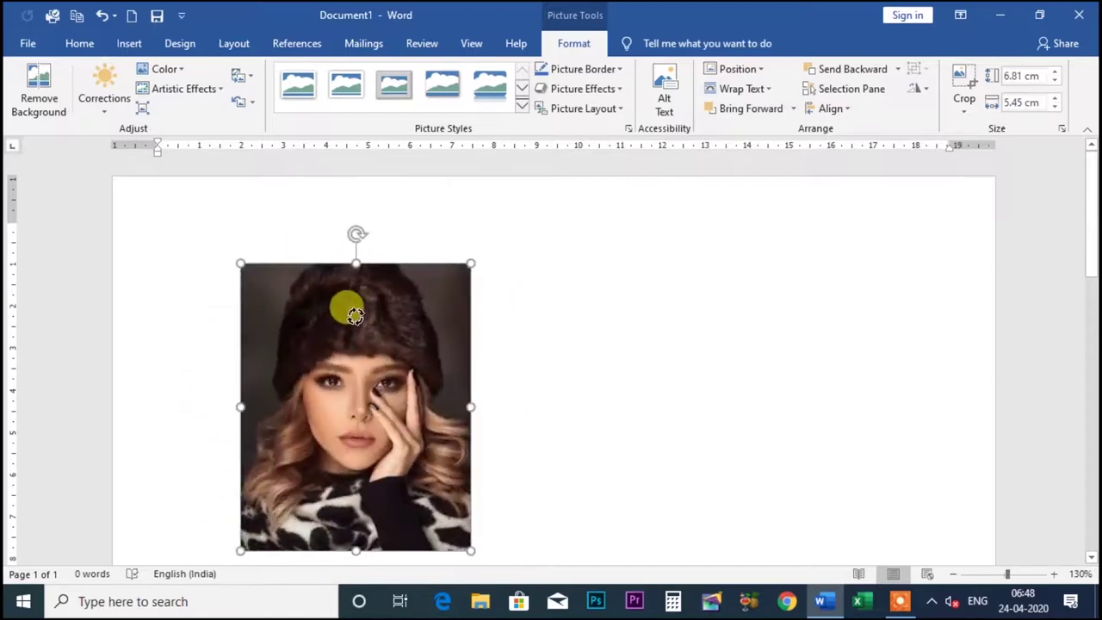
key(ctrl+z)
click(413, 326)
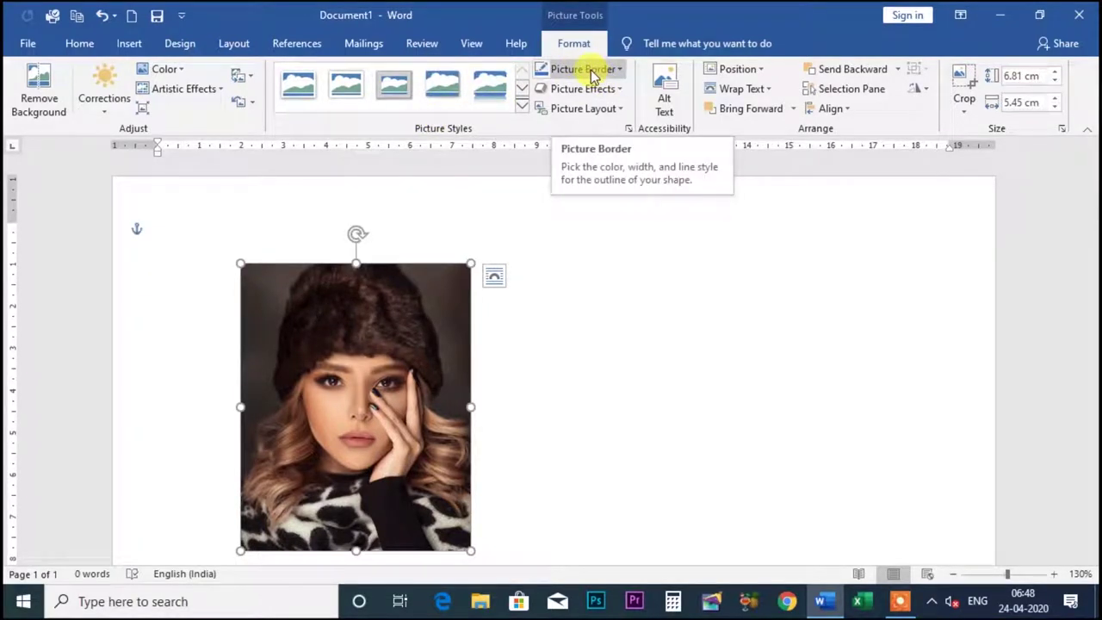
Step: Give the photo a 6 pt picture border
click(618, 76)
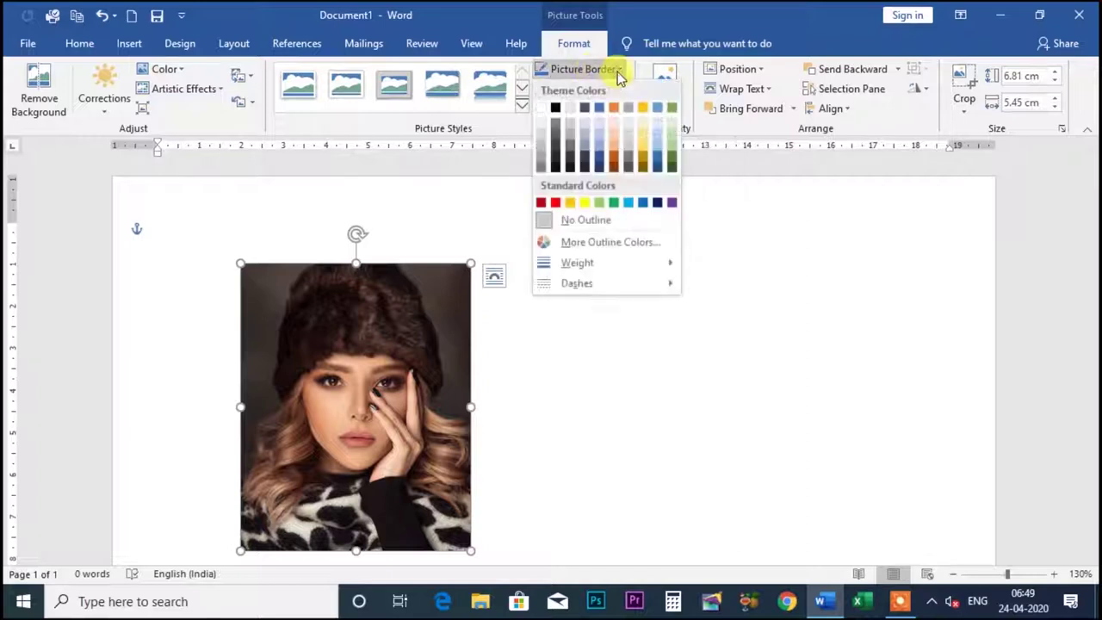
mouse_move(585, 263)
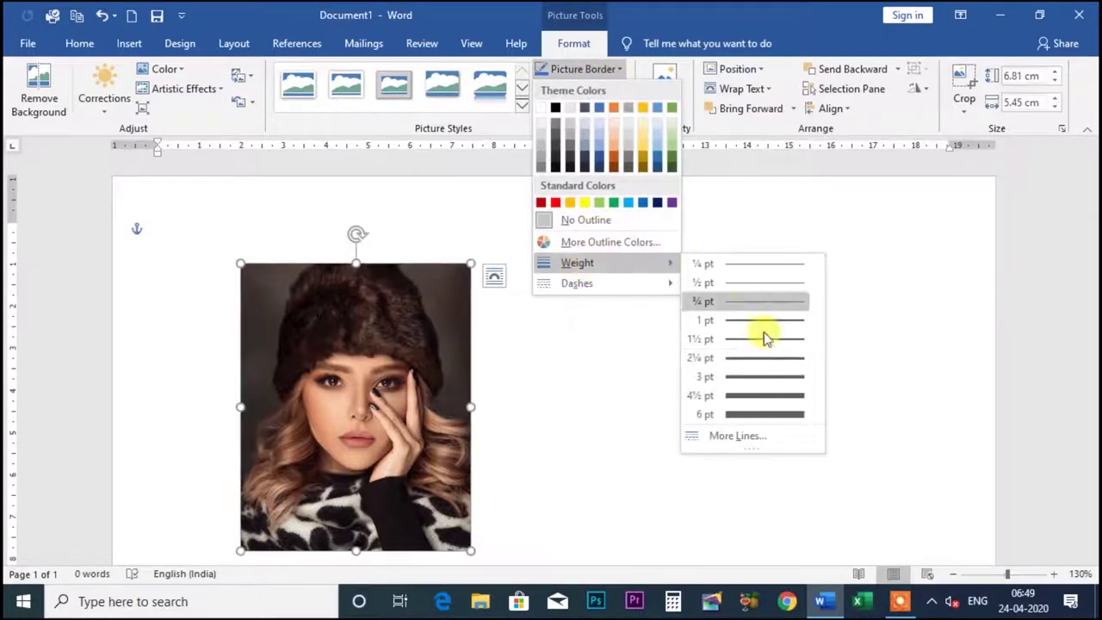
click(766, 415)
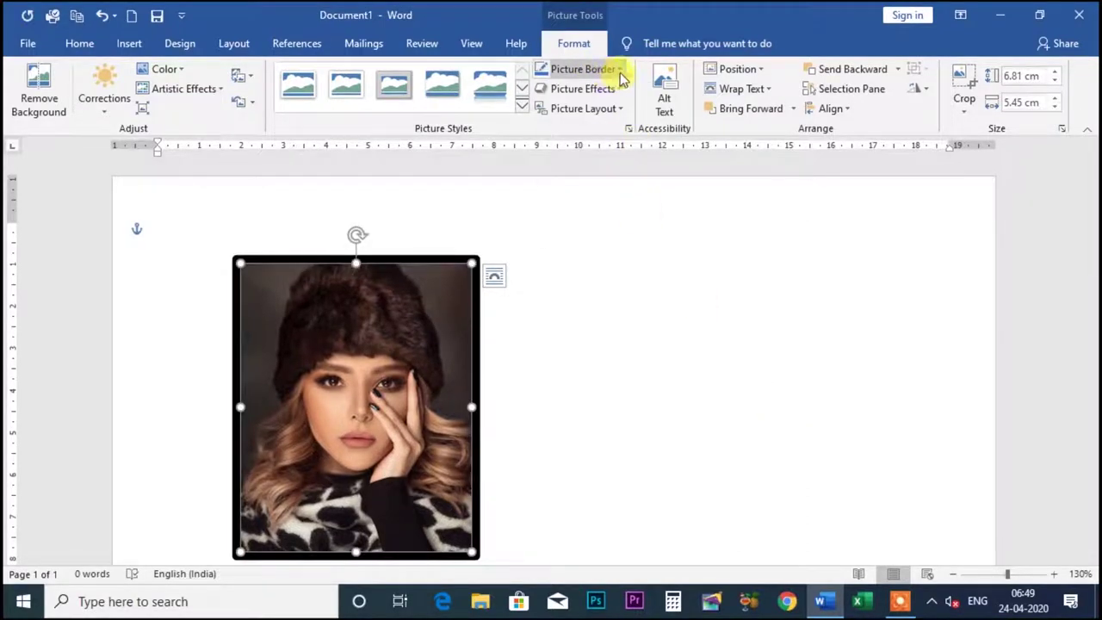
click(620, 70)
mouse_move(632, 267)
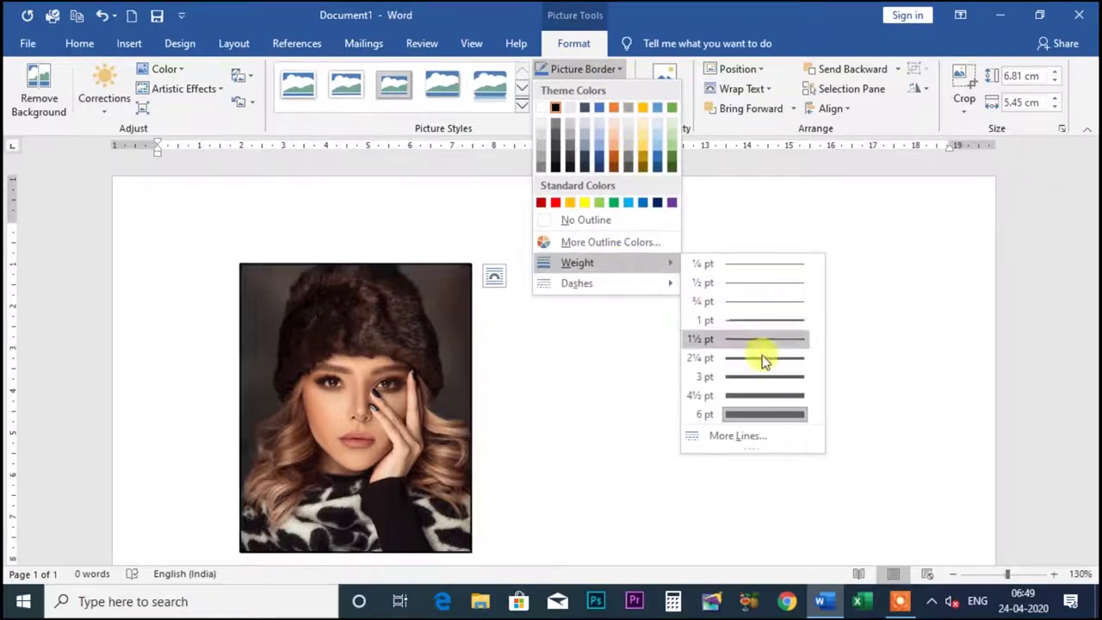
click(765, 413)
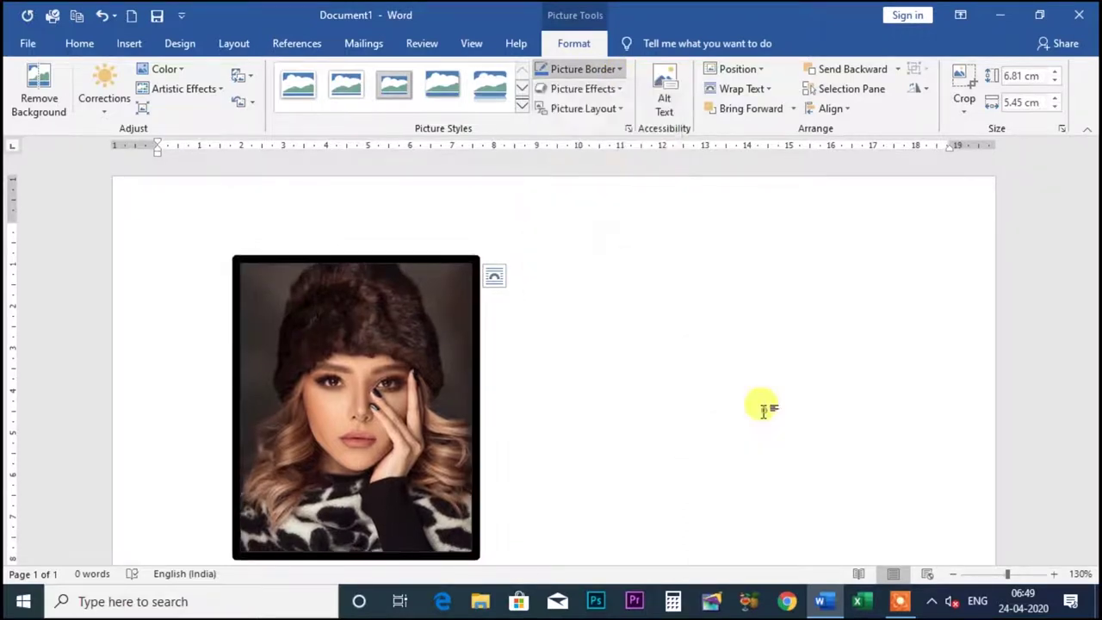
Step: Try Red, then Yellow, then settle on a Green border colour
click(620, 71)
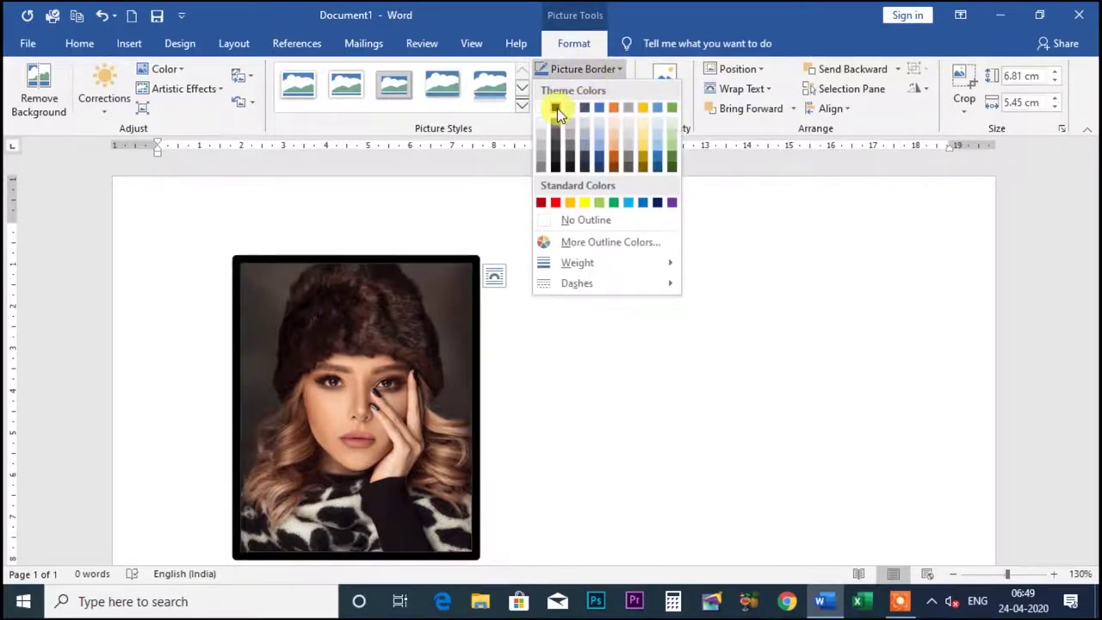
click(552, 203)
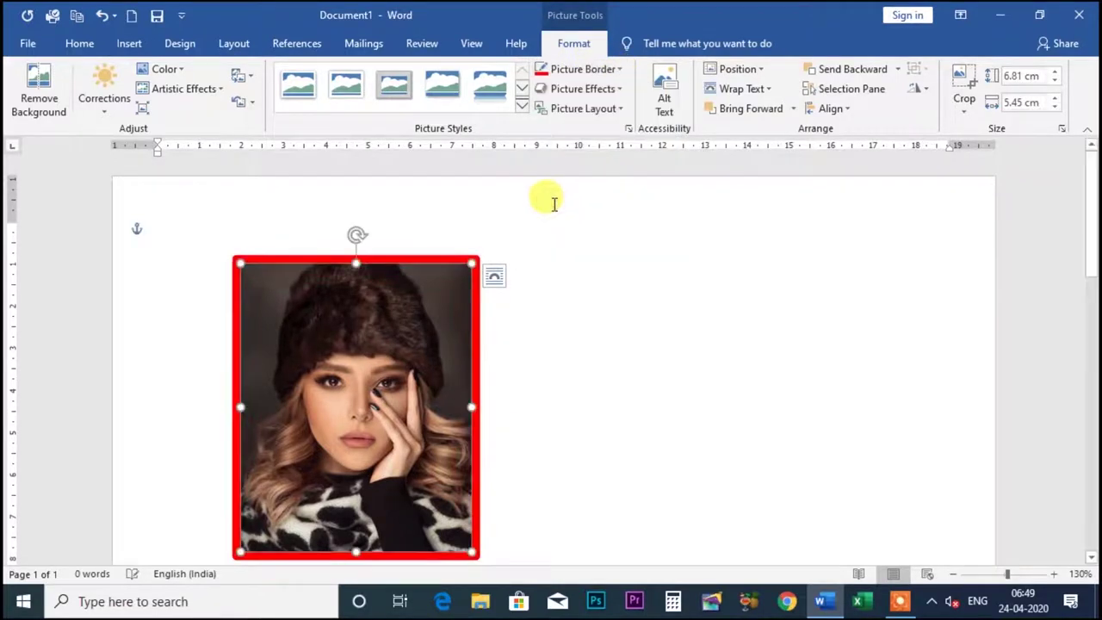
click(603, 69)
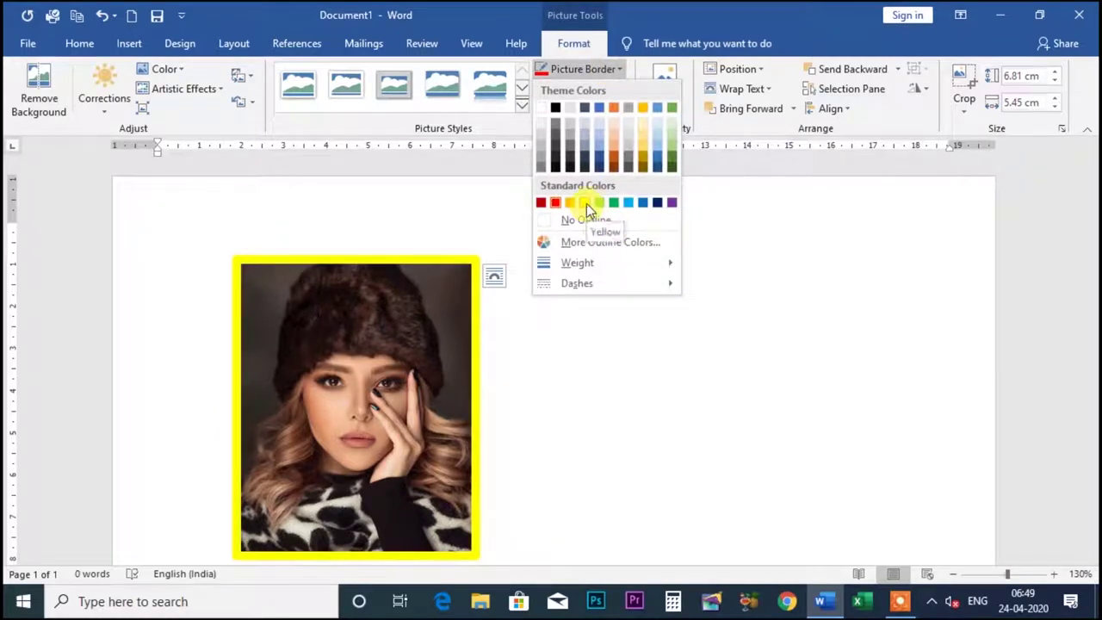
click(586, 205)
click(620, 68)
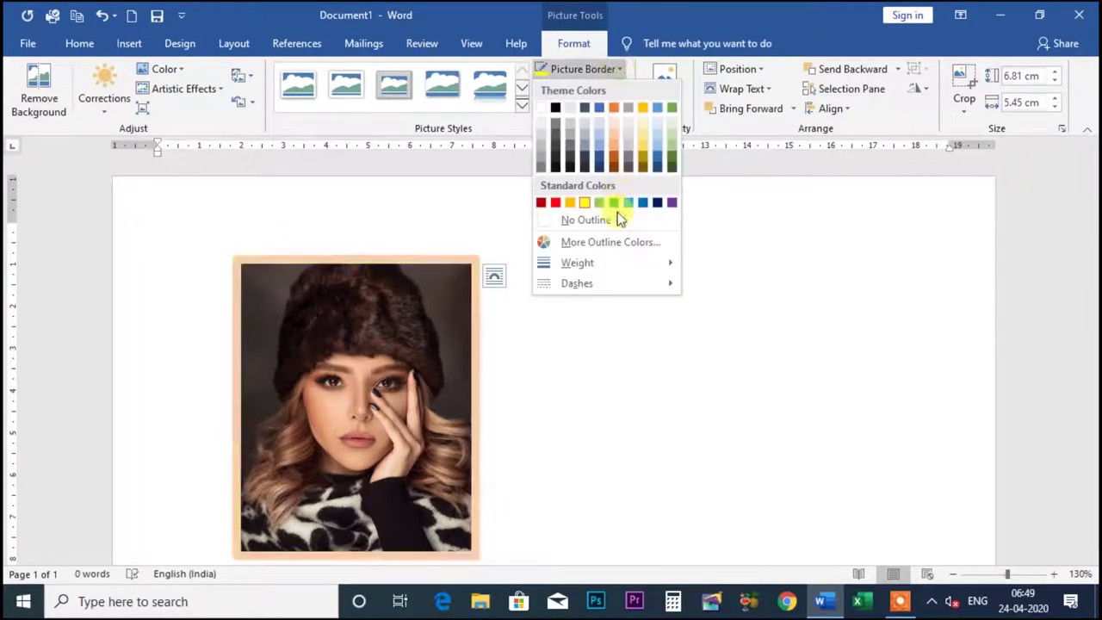
click(614, 203)
click(616, 71)
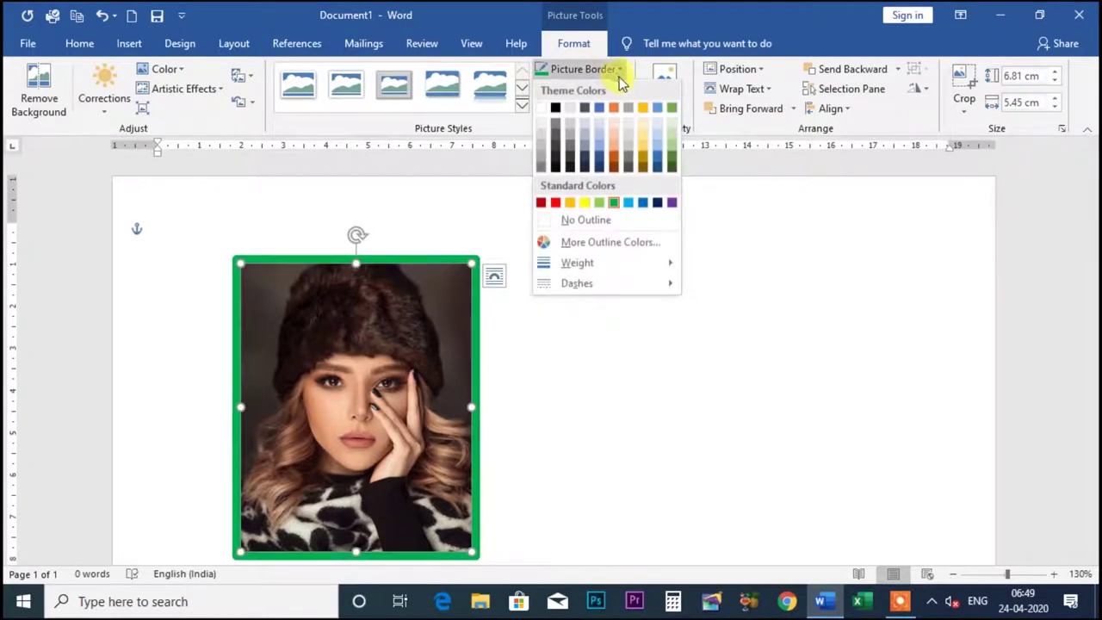
click(613, 202)
click(619, 69)
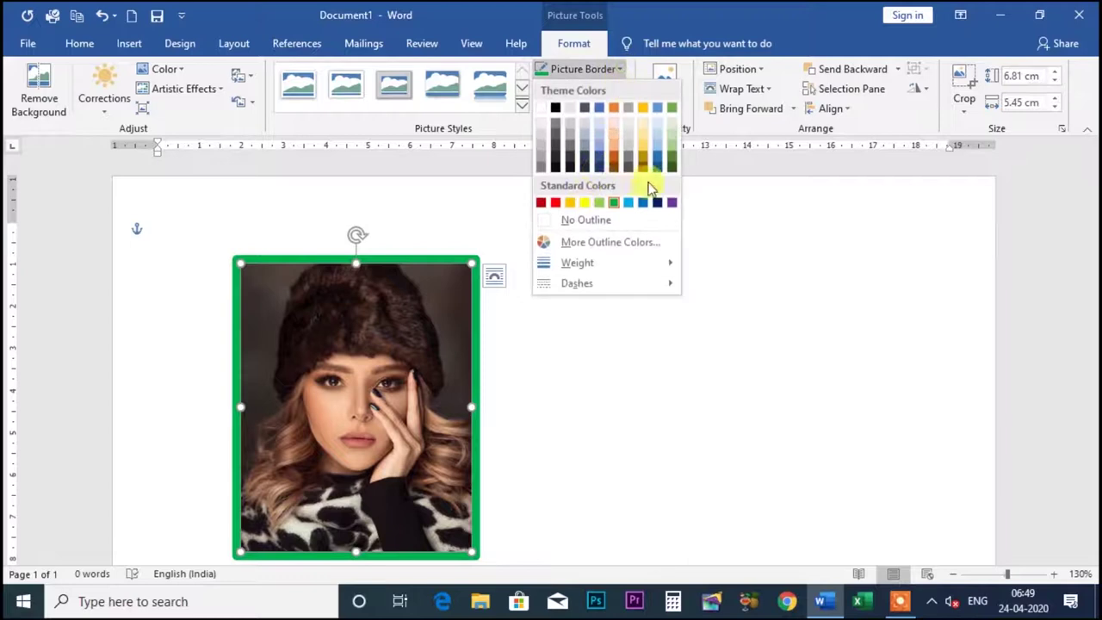
Step: In More Outline Colors, pick a bright green, then darken it on the Custom tab
click(585, 243)
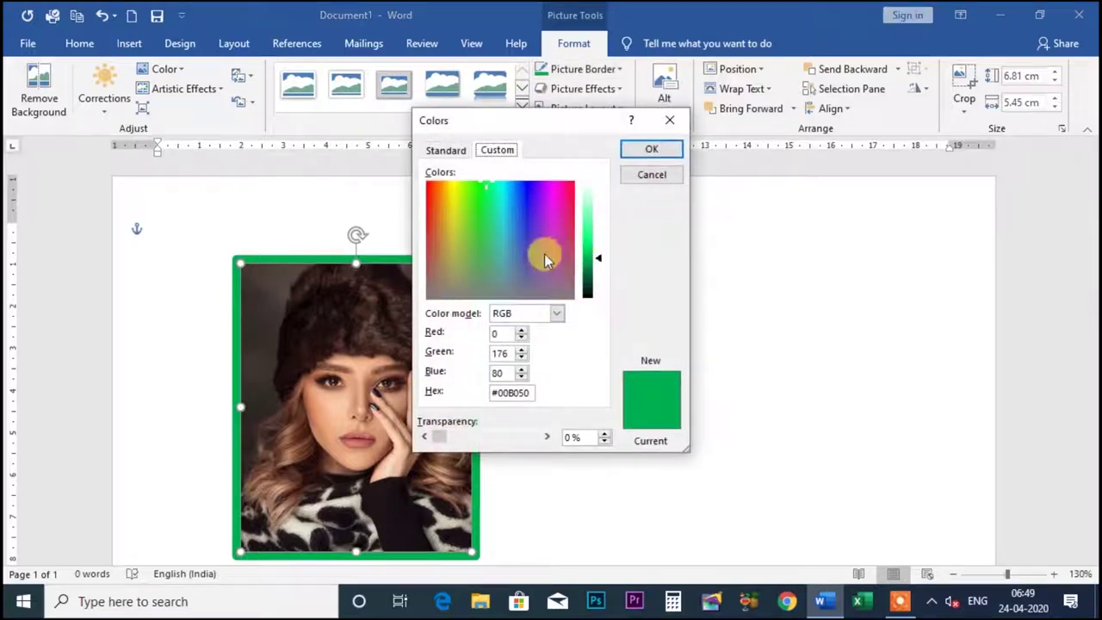
click(441, 150)
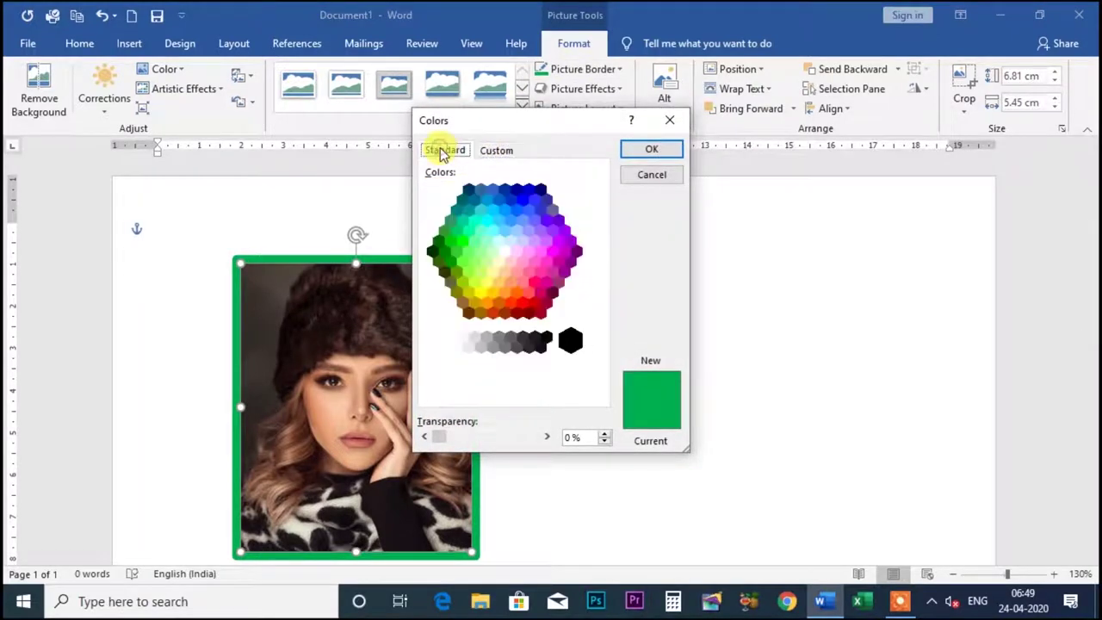
click(462, 244)
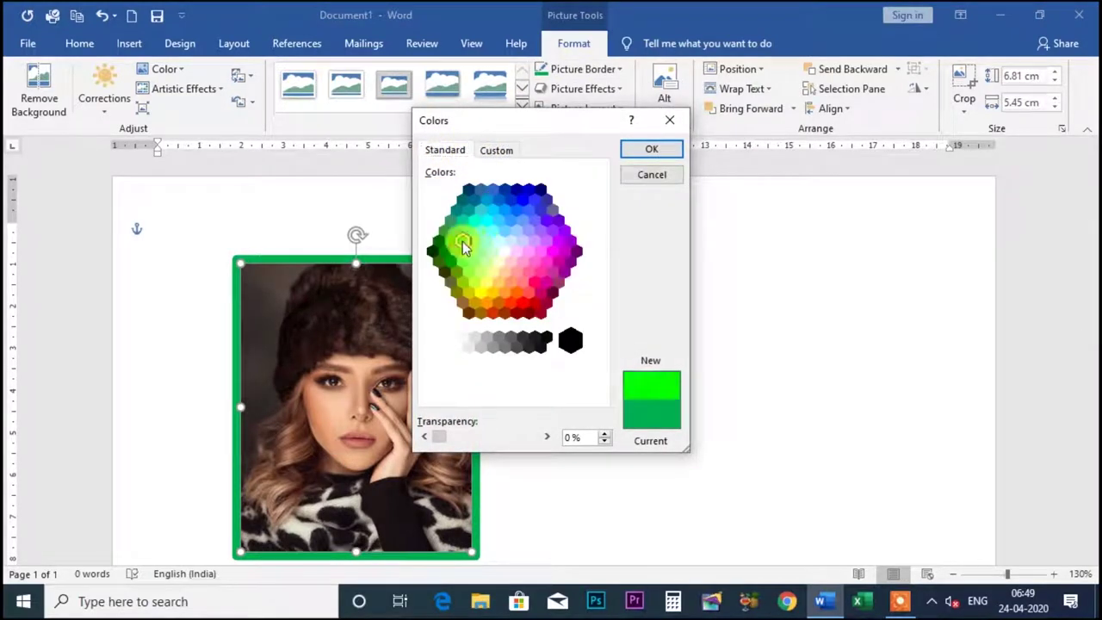
click(497, 154)
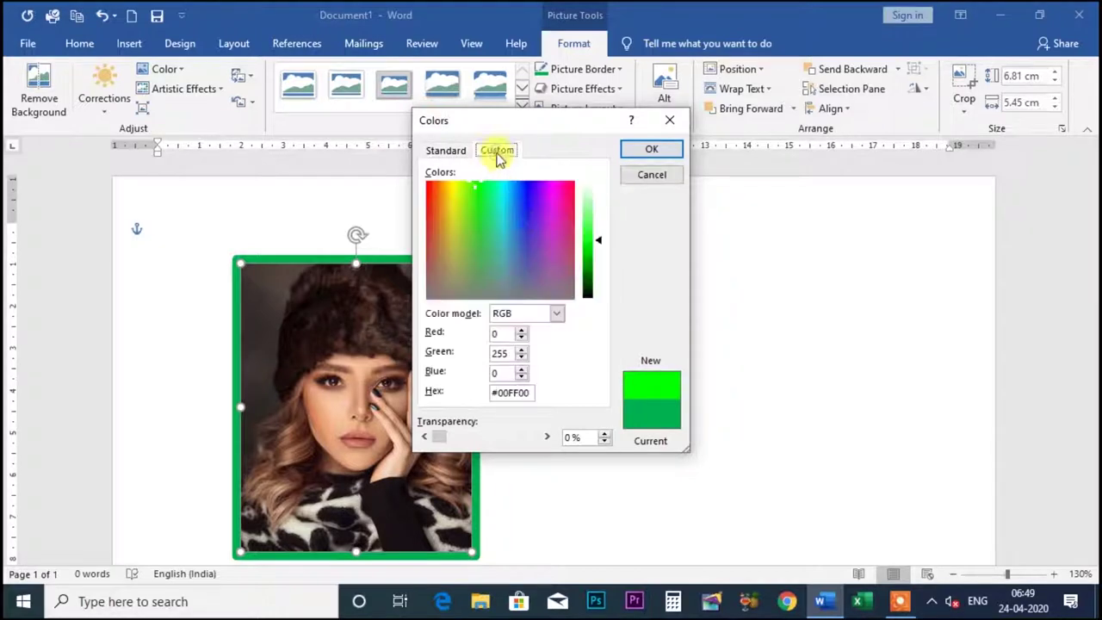
drag(601, 239, 598, 257)
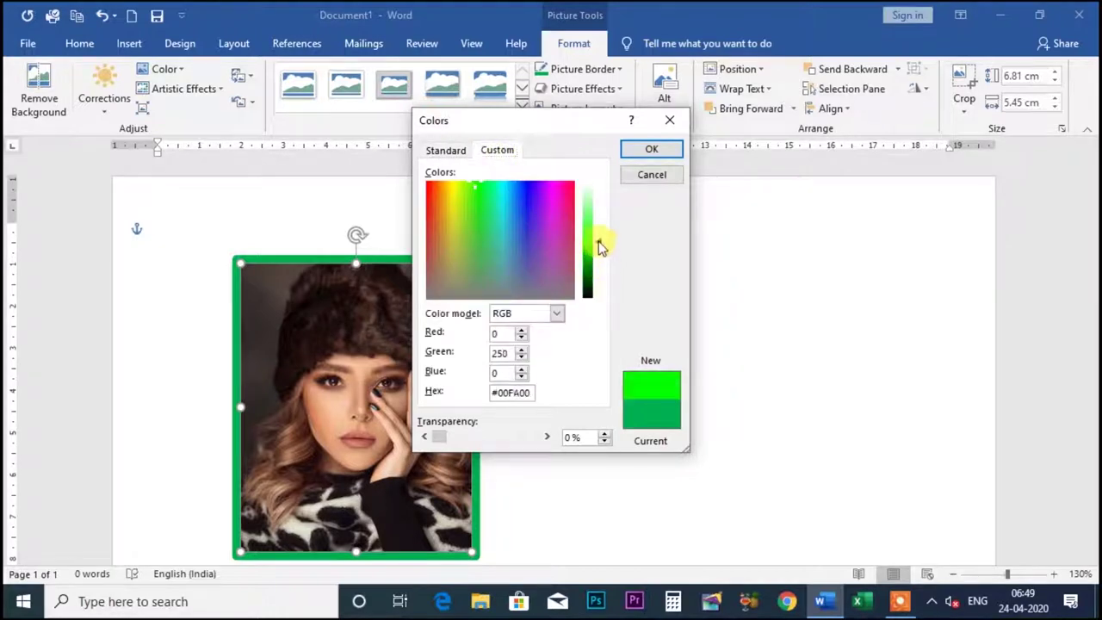
Step: Switch between RGB and HSL, then set the border to crimson RGB 213, 9, 82
click(556, 314)
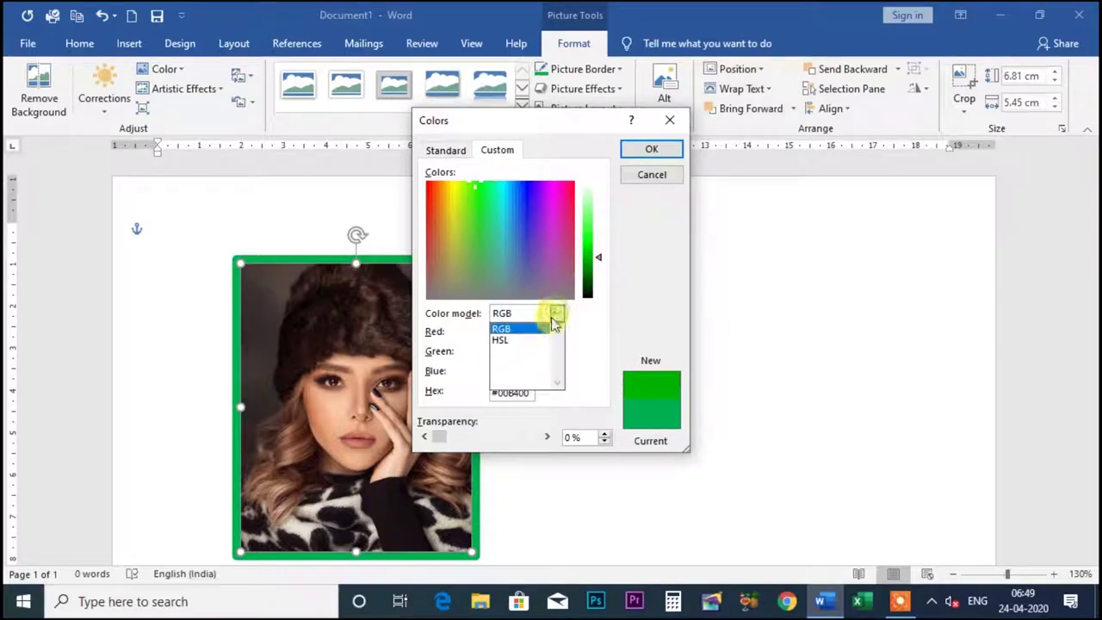
click(515, 327)
click(558, 313)
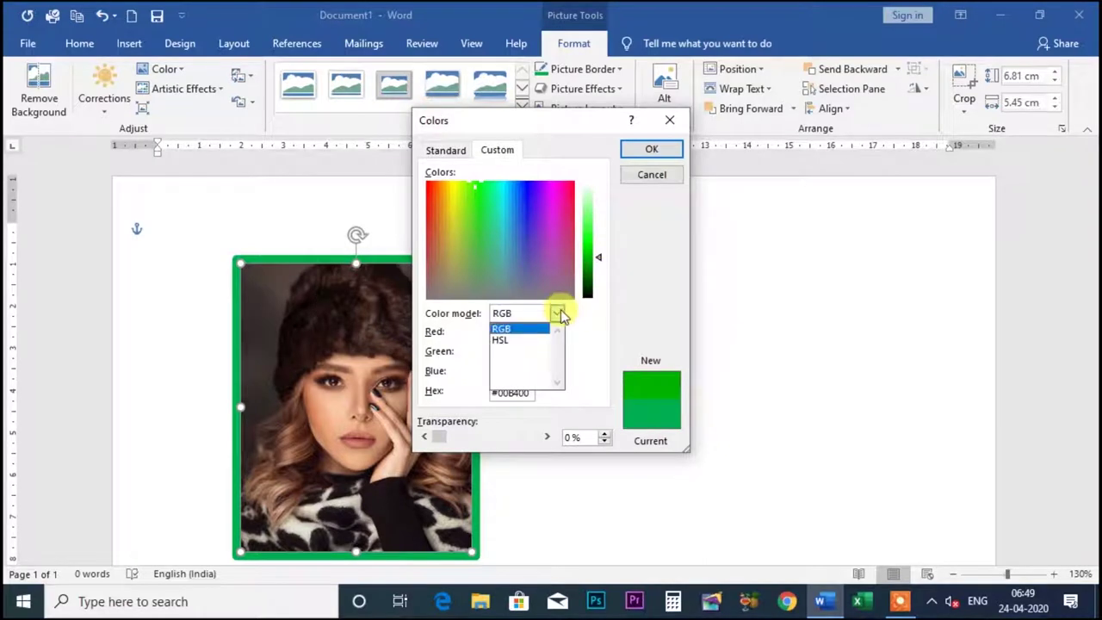
click(519, 337)
drag(598, 256, 598, 250)
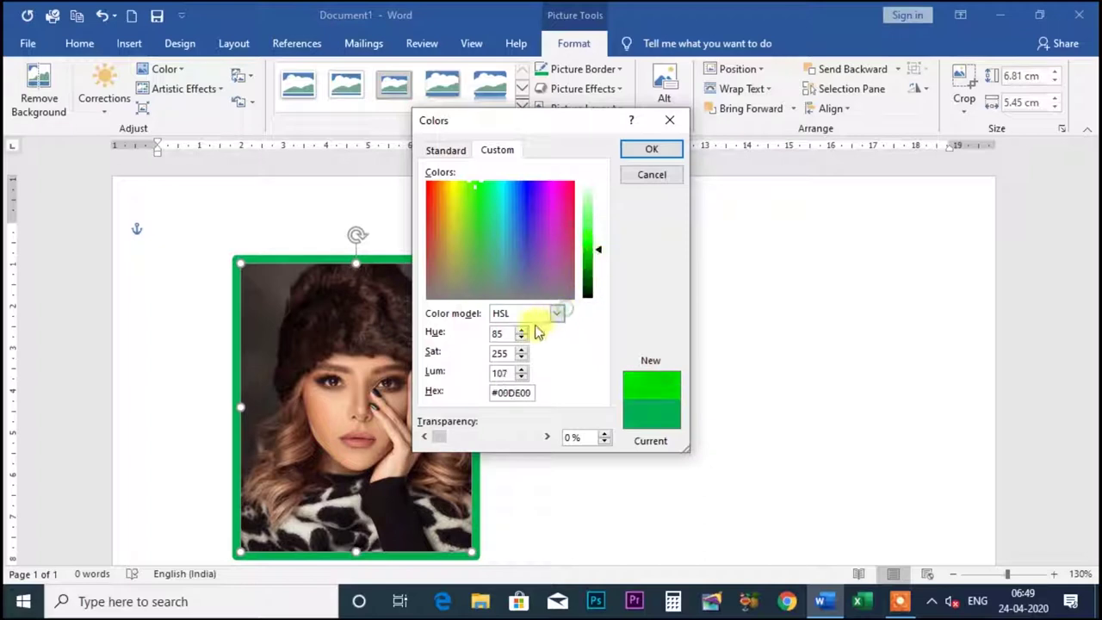
click(556, 313)
click(521, 328)
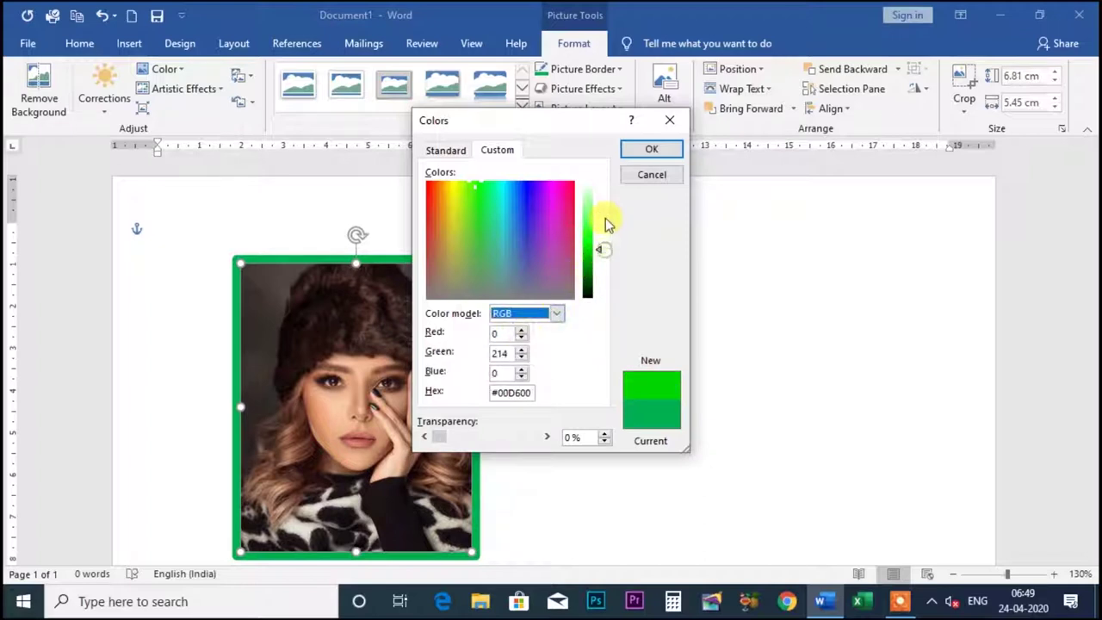
mouse_move(552, 211)
mouse_down()
mouse_move(531, 197)
mouse_move(525, 213)
mouse_move(529, 197)
mouse_move(565, 190)
mouse_up()
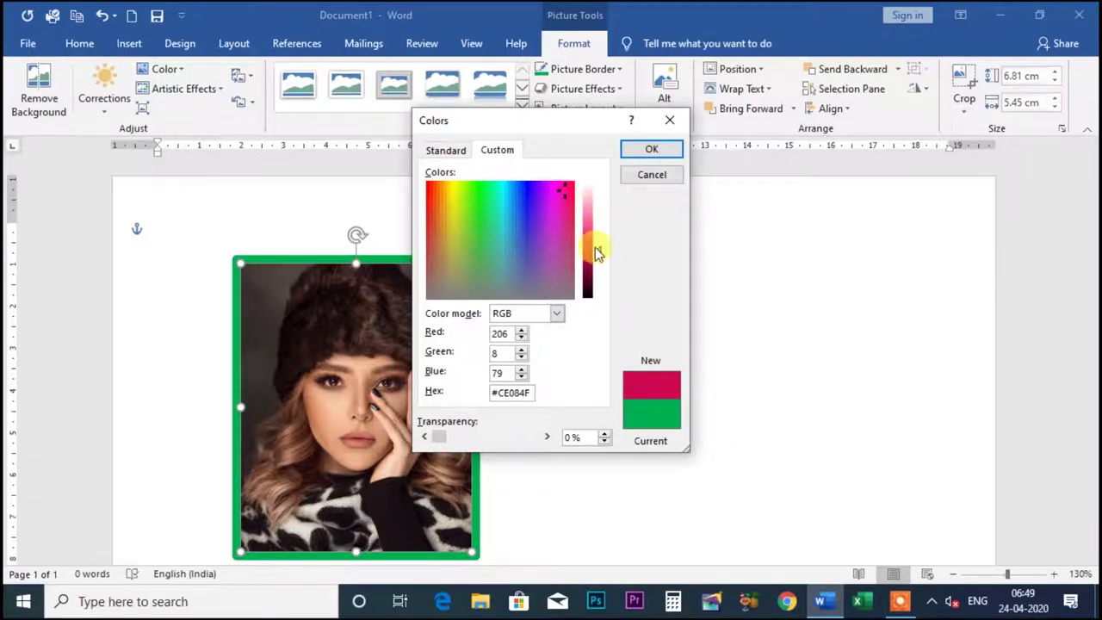
drag(598, 252, 603, 246)
click(651, 149)
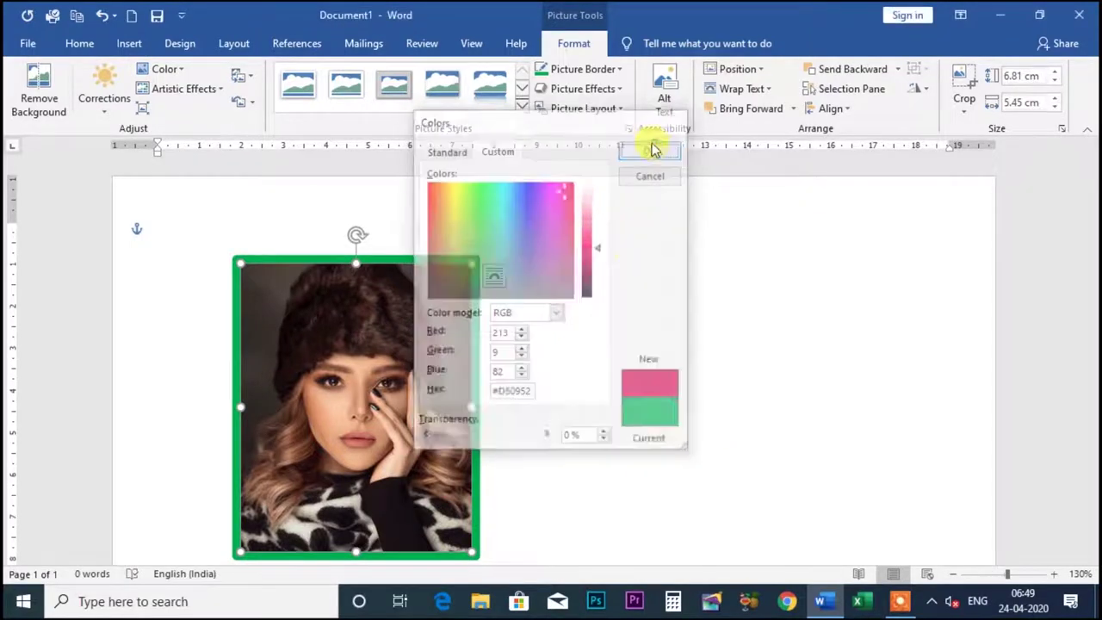
Step: Set the photo border weight to 4½ pt
click(615, 70)
mouse_move(575, 302)
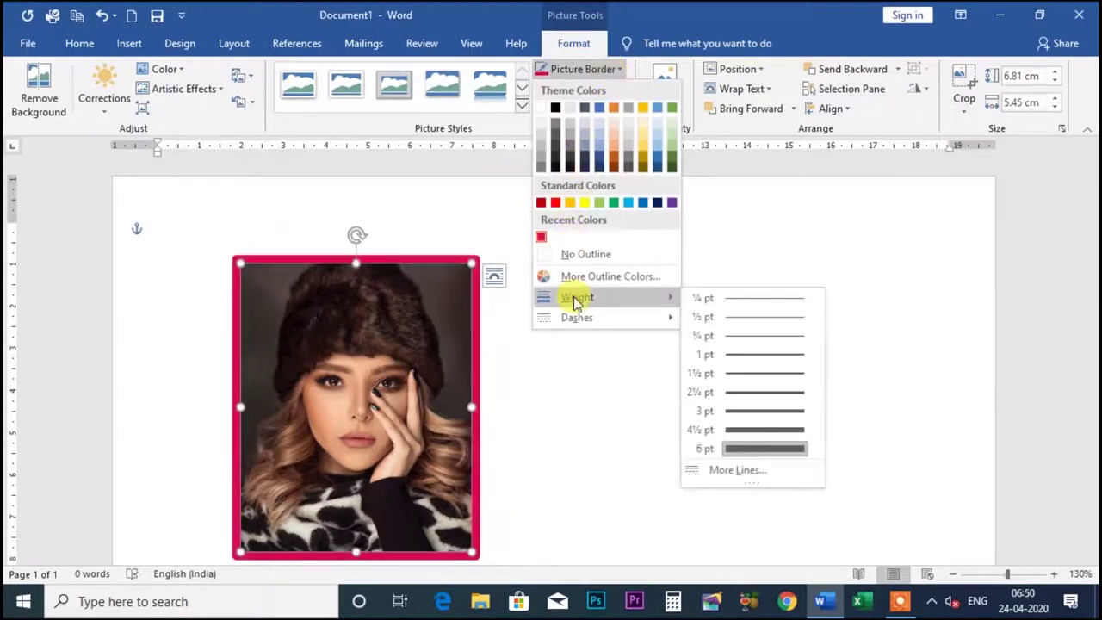
click(766, 430)
Step: Show the border's detailed line settings in the Format Picture pane through More Lines
click(607, 72)
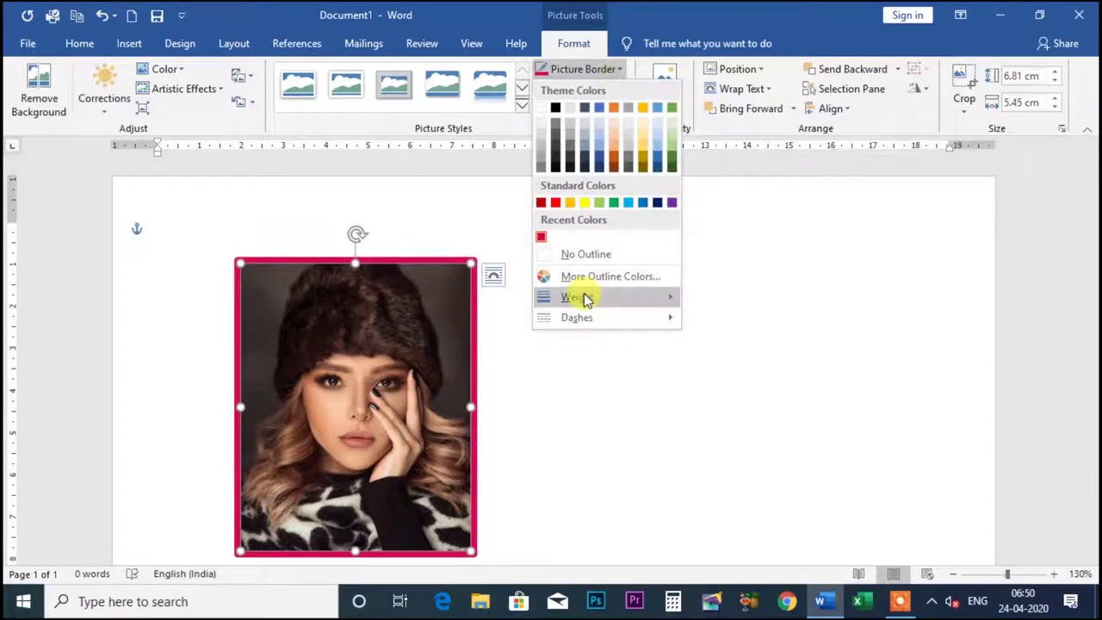
mouse_move(581, 297)
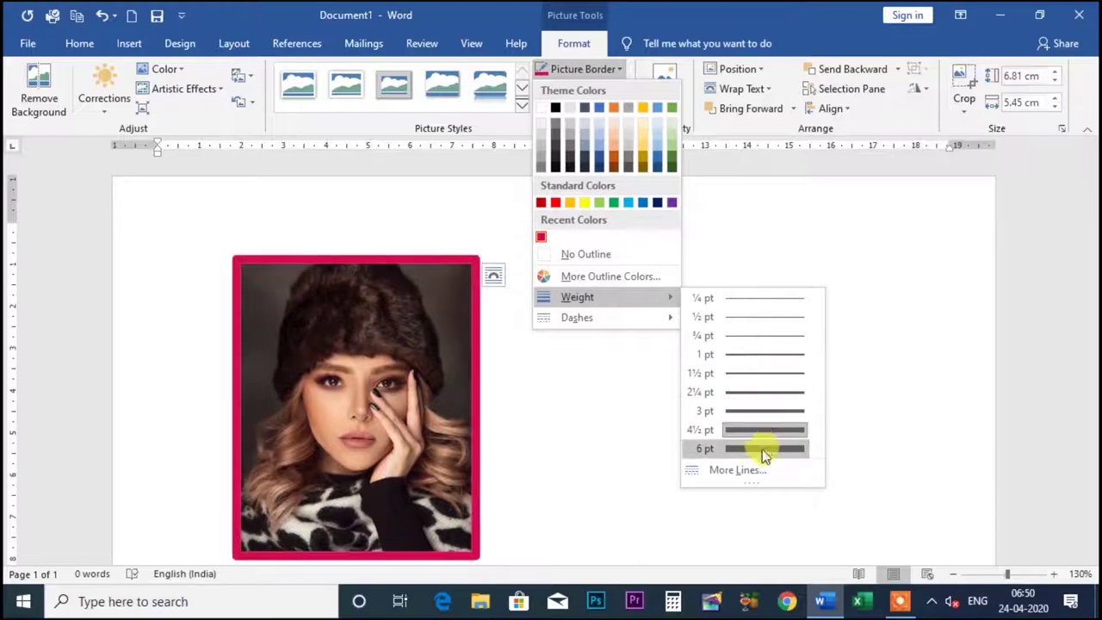
click(736, 473)
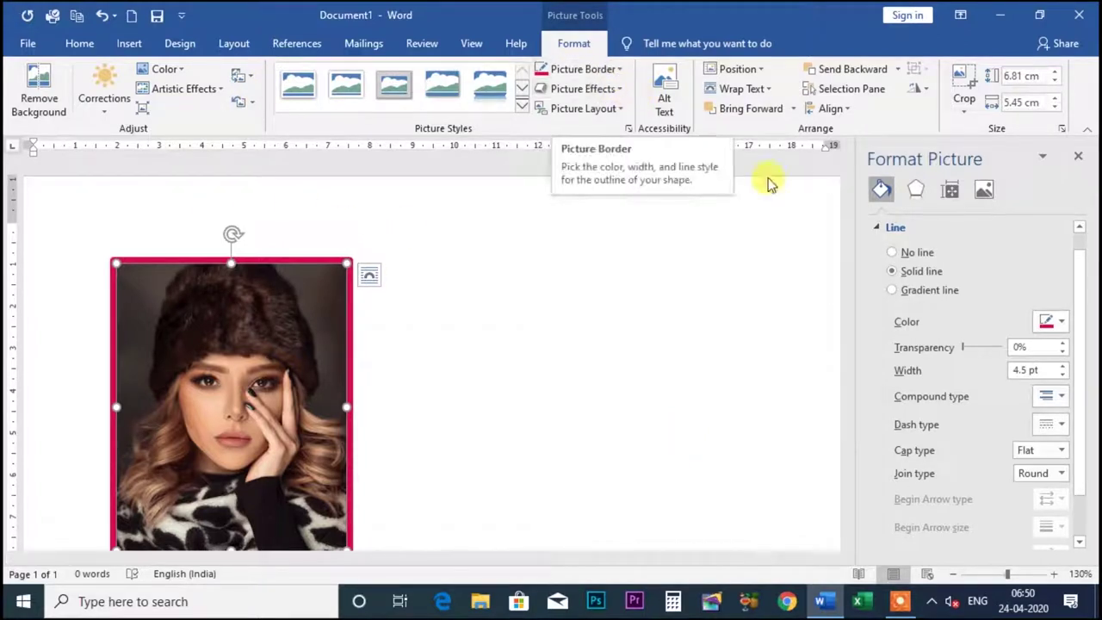
click(1077, 156)
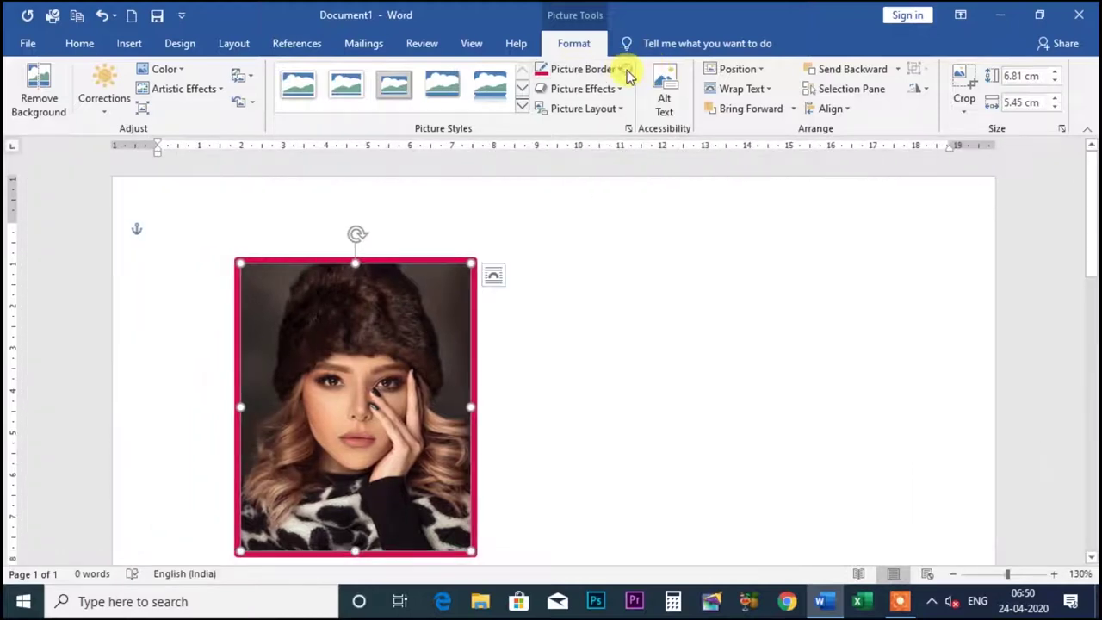
click(619, 70)
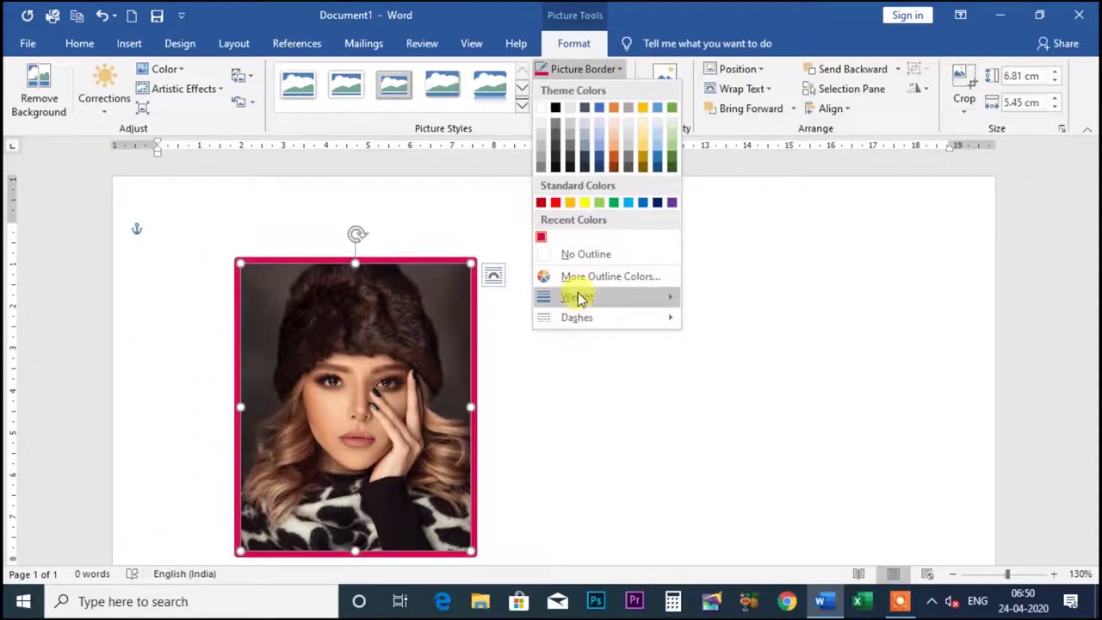
mouse_move(580, 297)
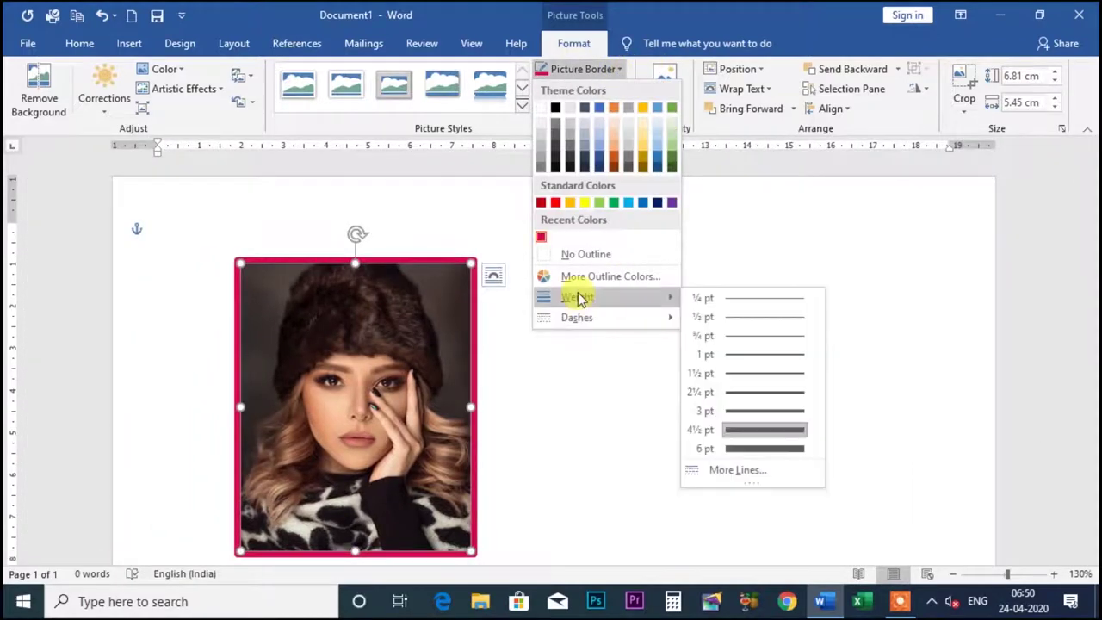
click(736, 470)
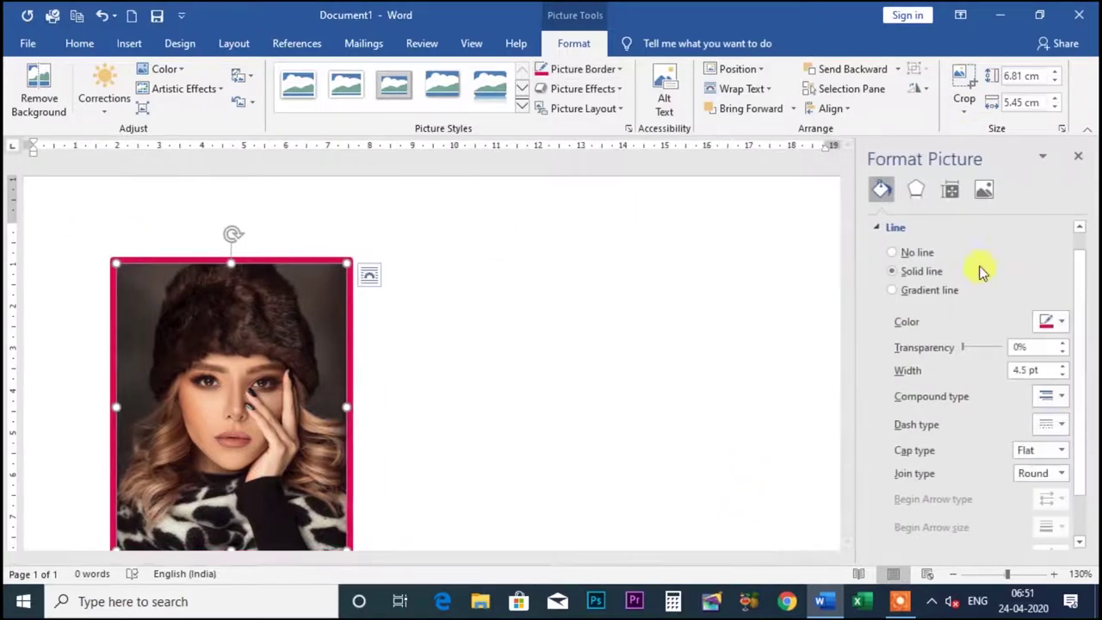
Step: Soften the photo by 50% in Picture Corrections, undo it, and close Format Picture
click(985, 190)
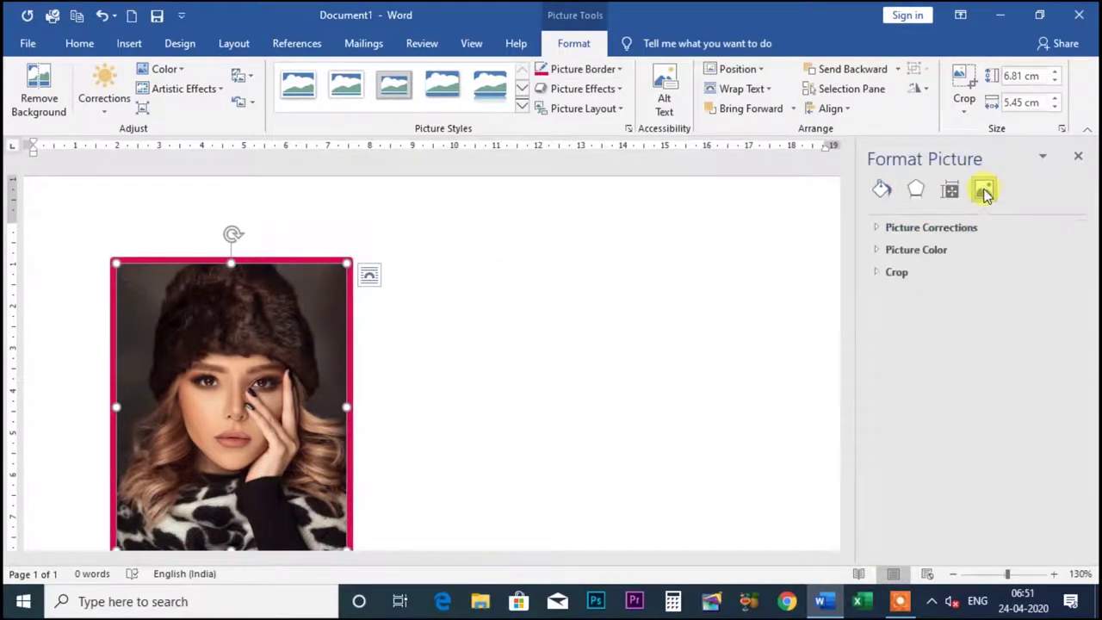
click(877, 229)
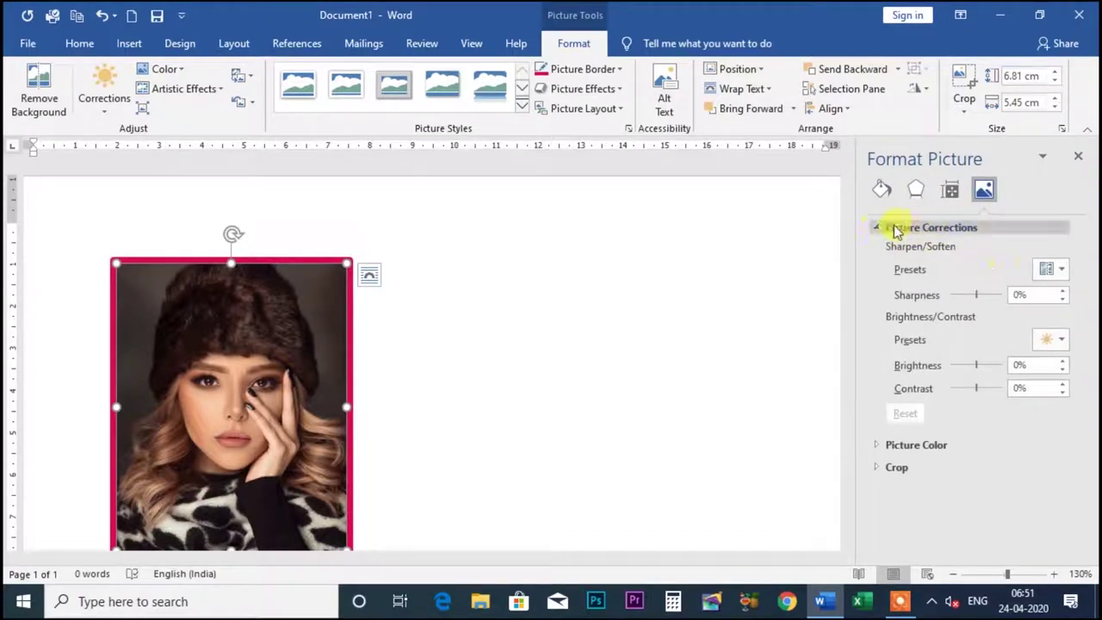
click(1055, 271)
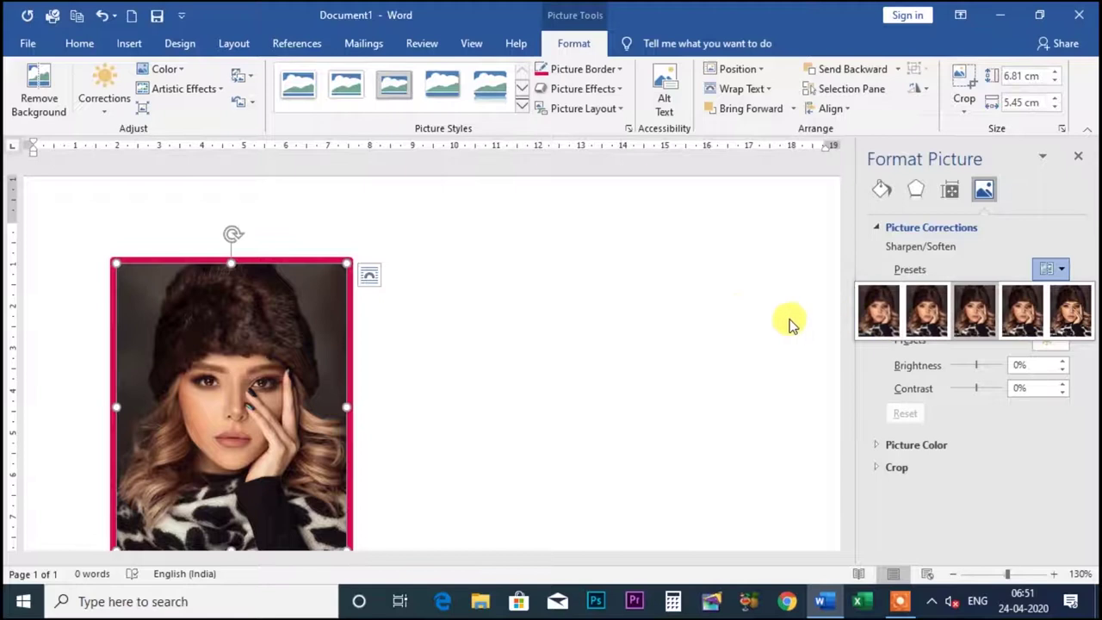
click(878, 310)
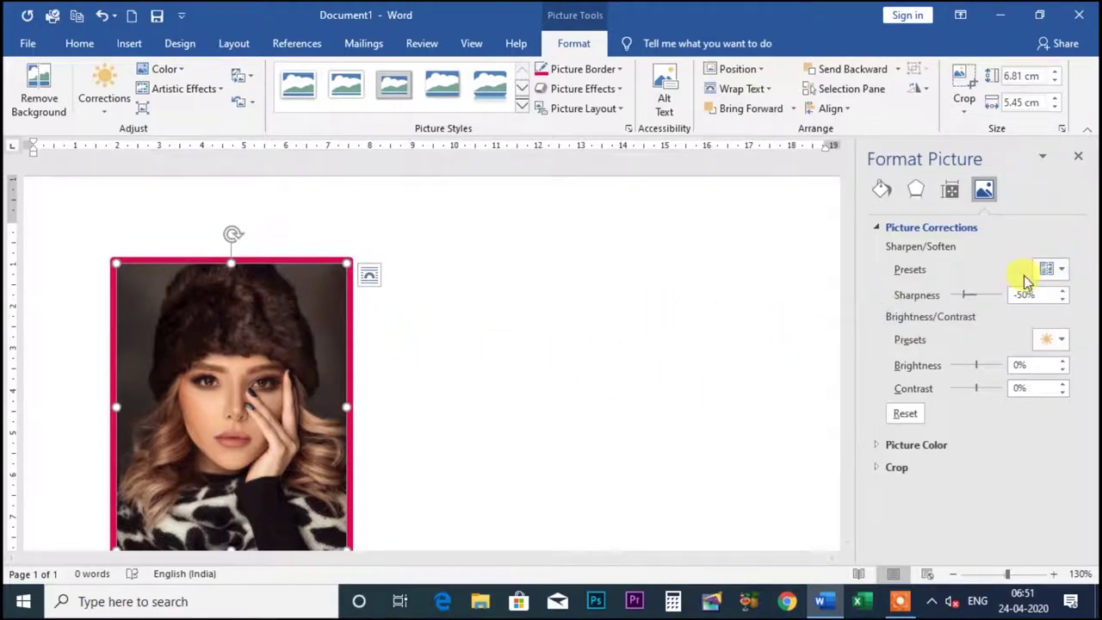
key(ctrl+z)
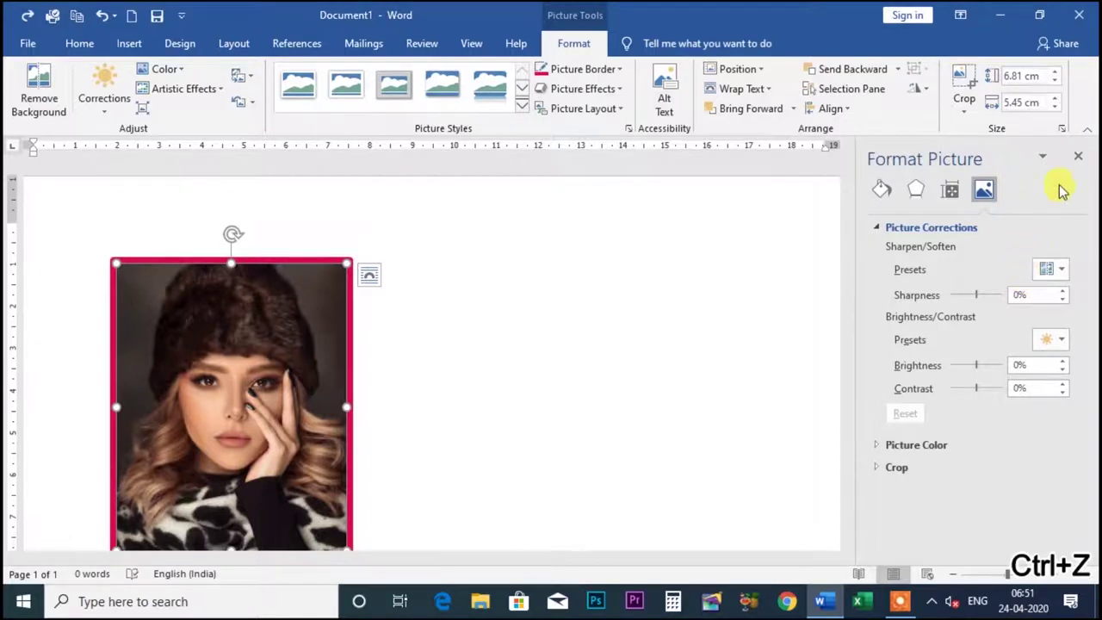
click(1079, 158)
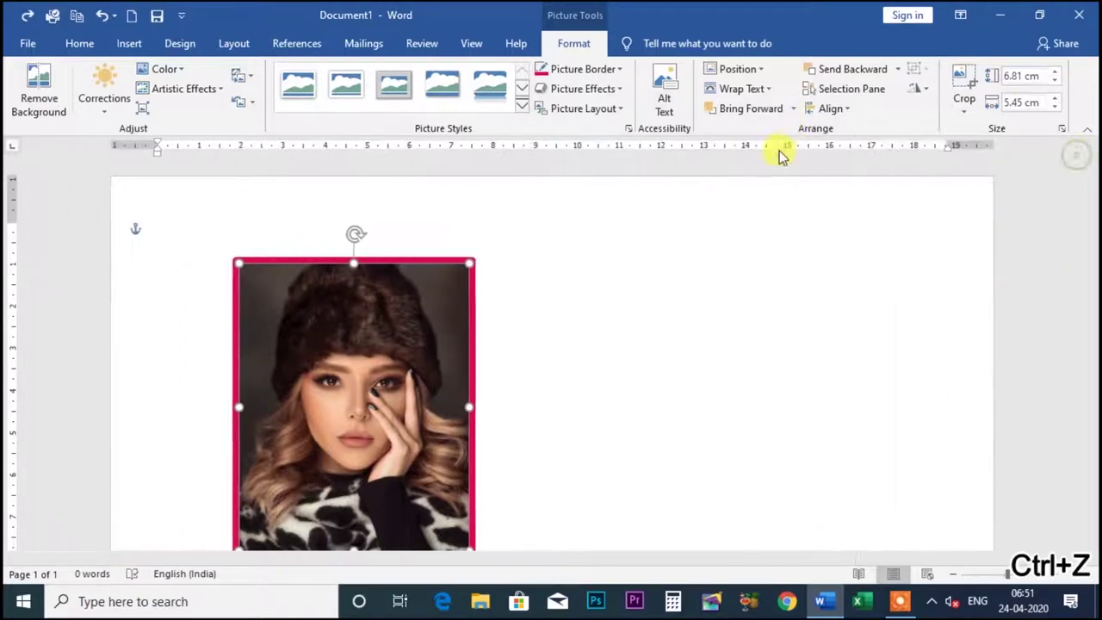
Step: Reopen the line settings via More Lines, switch to No line, then back to Solid line
click(609, 69)
mouse_move(600, 297)
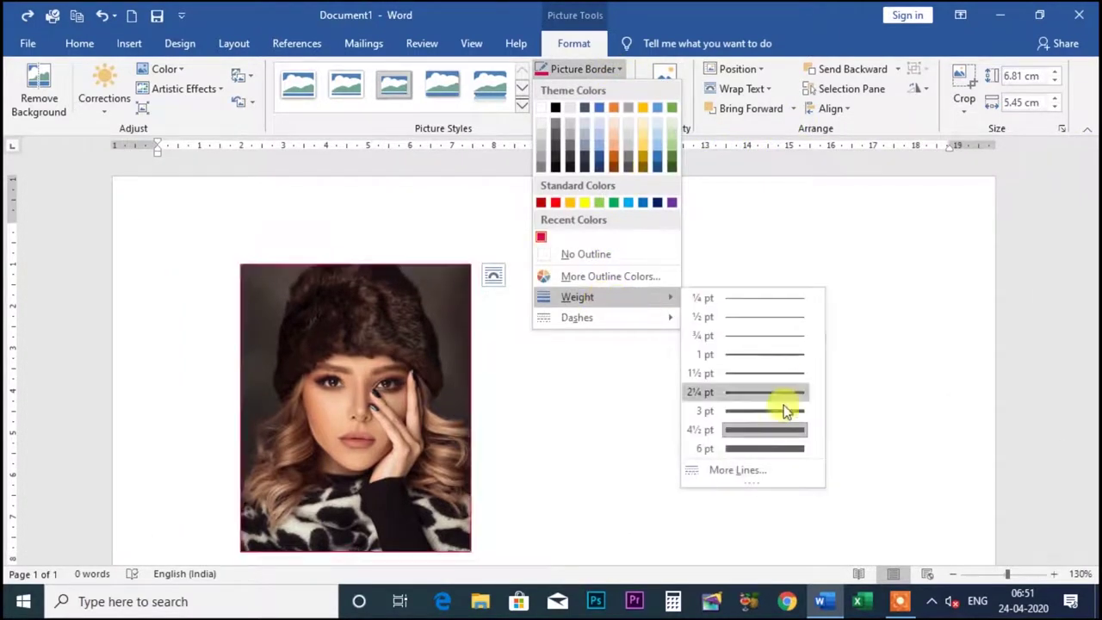
click(738, 473)
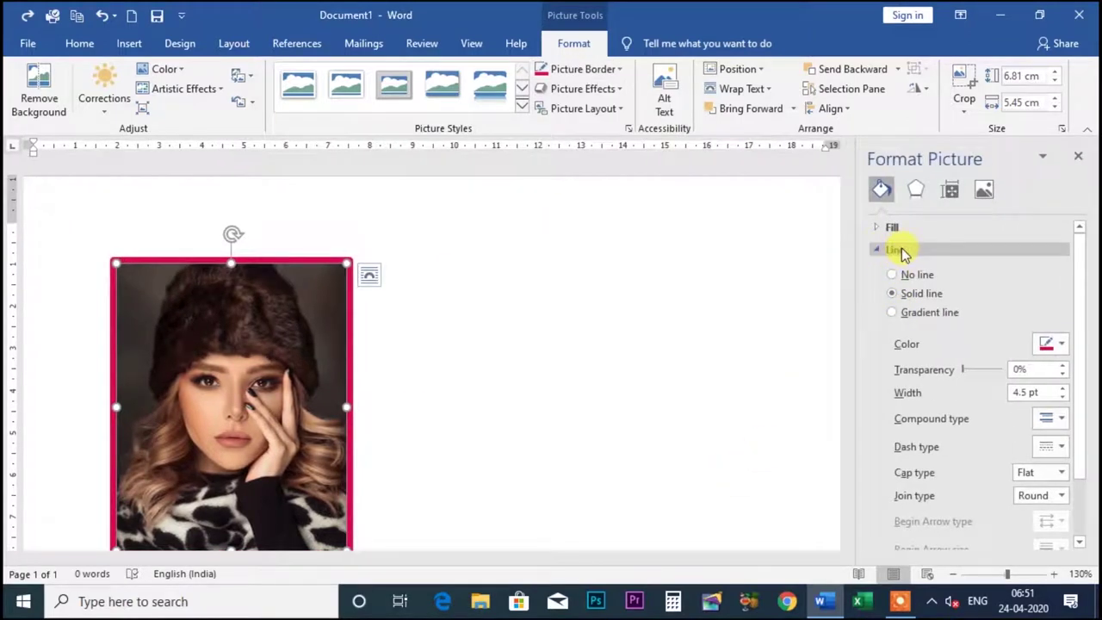
click(893, 275)
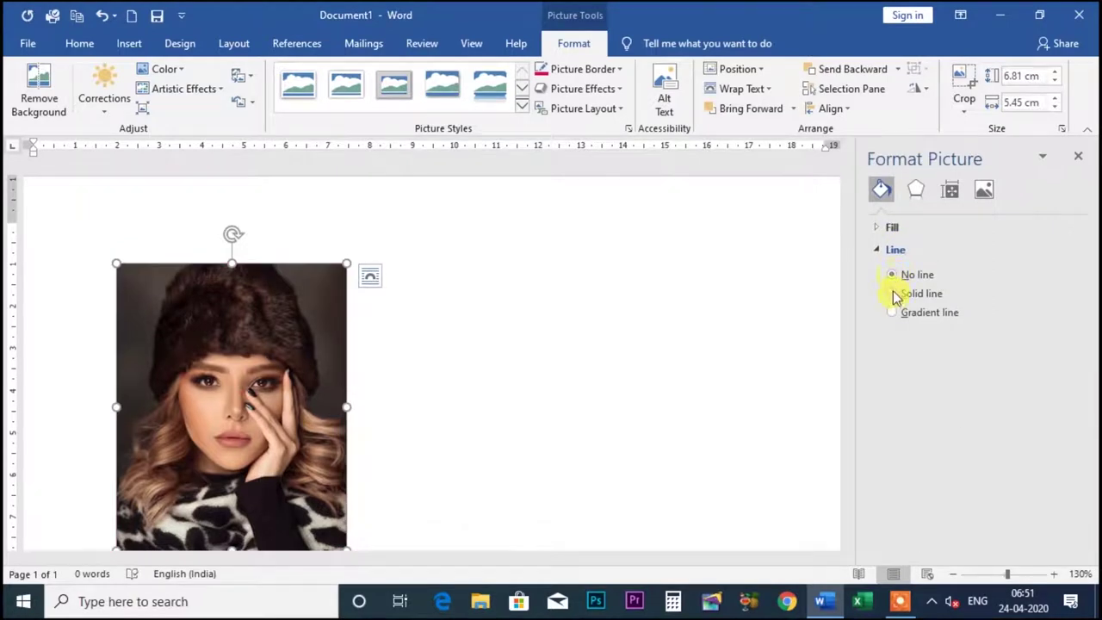
click(892, 294)
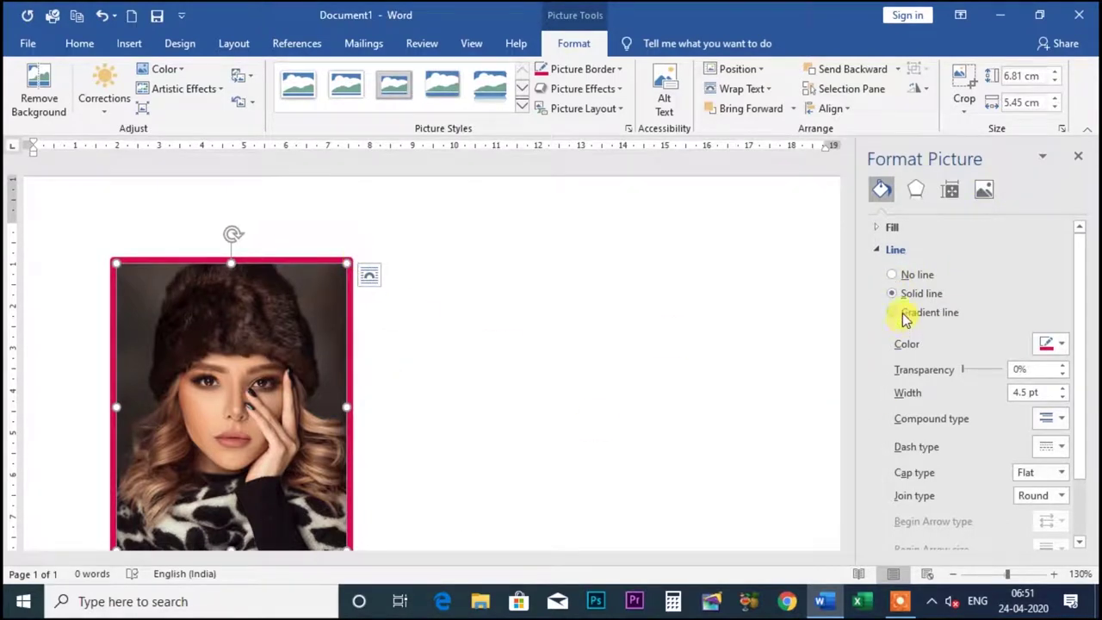
Step: Try light blue, then set the border colour to Red with 21% transparency
click(1061, 344)
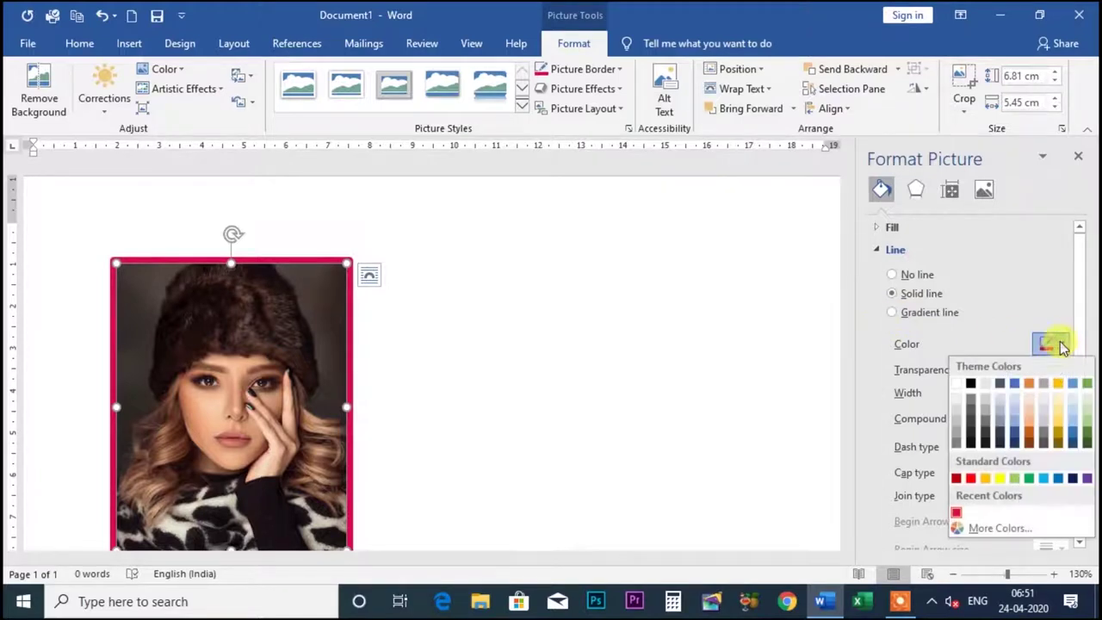
click(1043, 480)
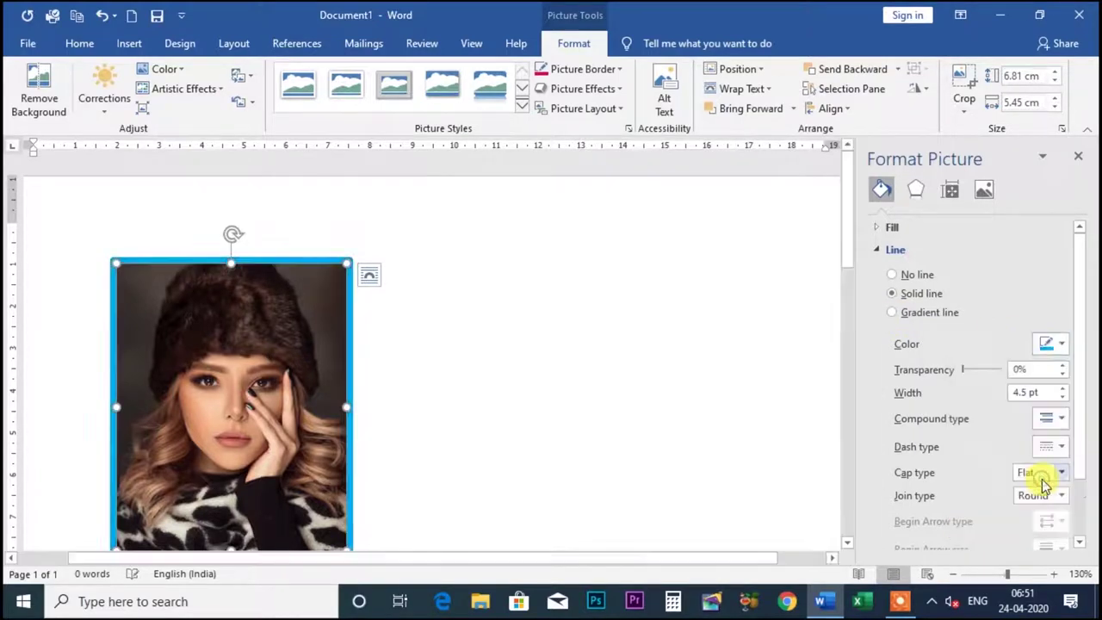
click(1061, 344)
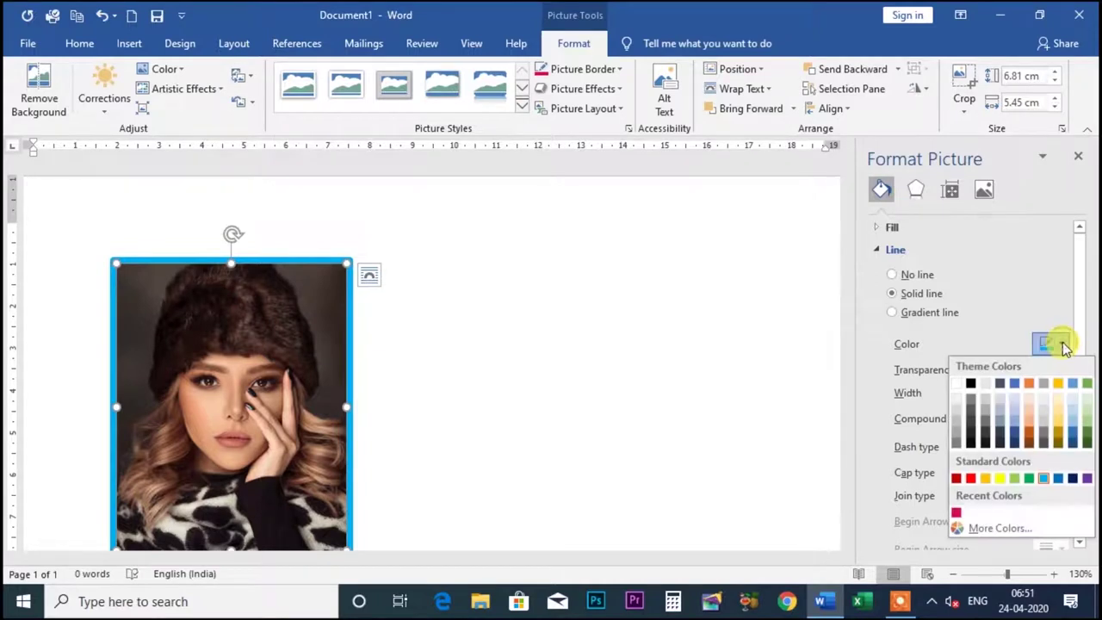
click(970, 479)
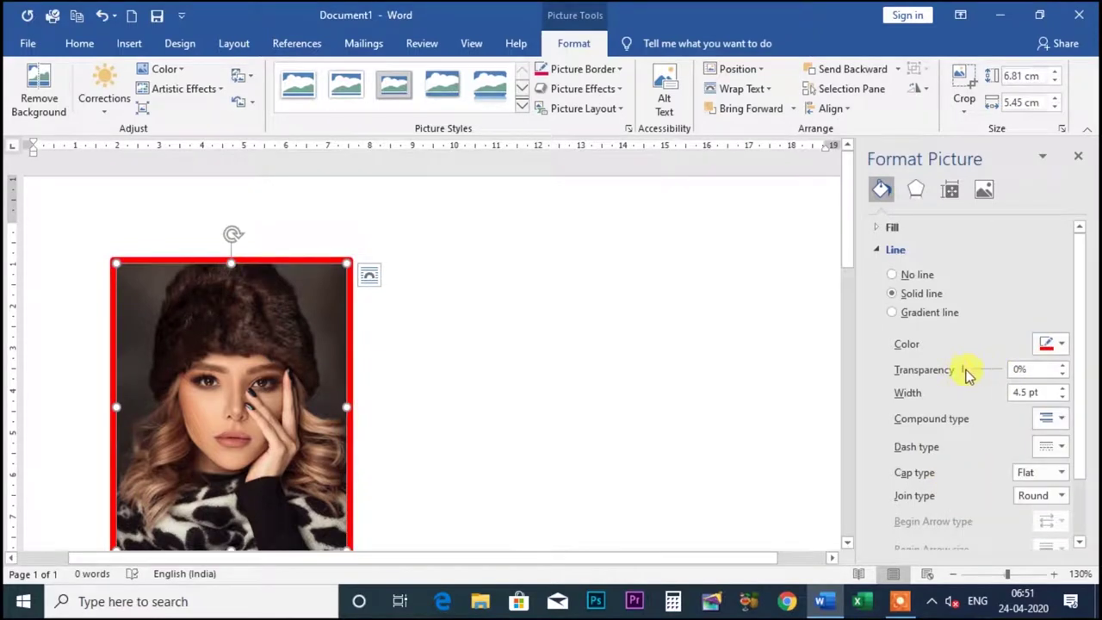
drag(967, 372, 973, 374)
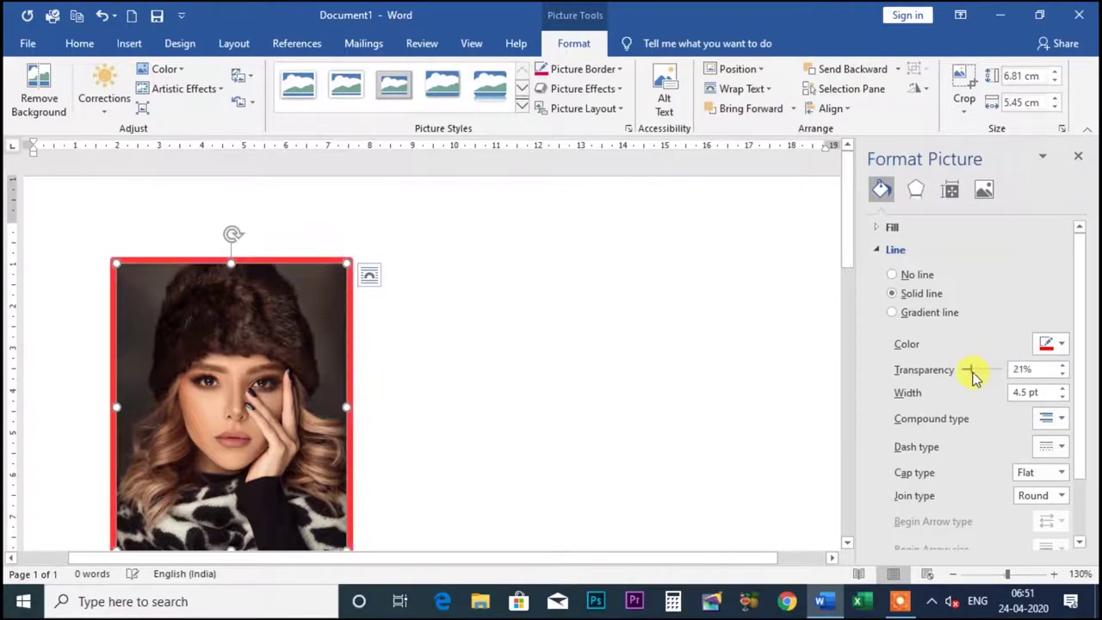
Step: Set the border width to 11.25 pt using the Width spinner
click(1063, 388)
click(1064, 389)
click(1063, 388)
click(1063, 388)
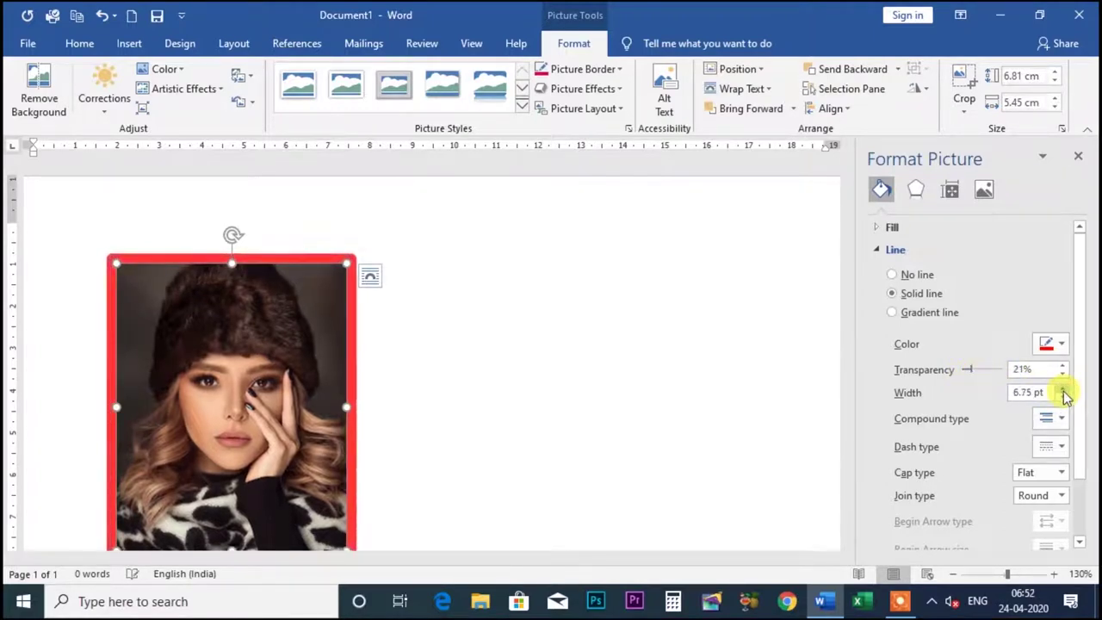
click(1063, 389)
click(1063, 388)
click(1063, 388)
click(1063, 389)
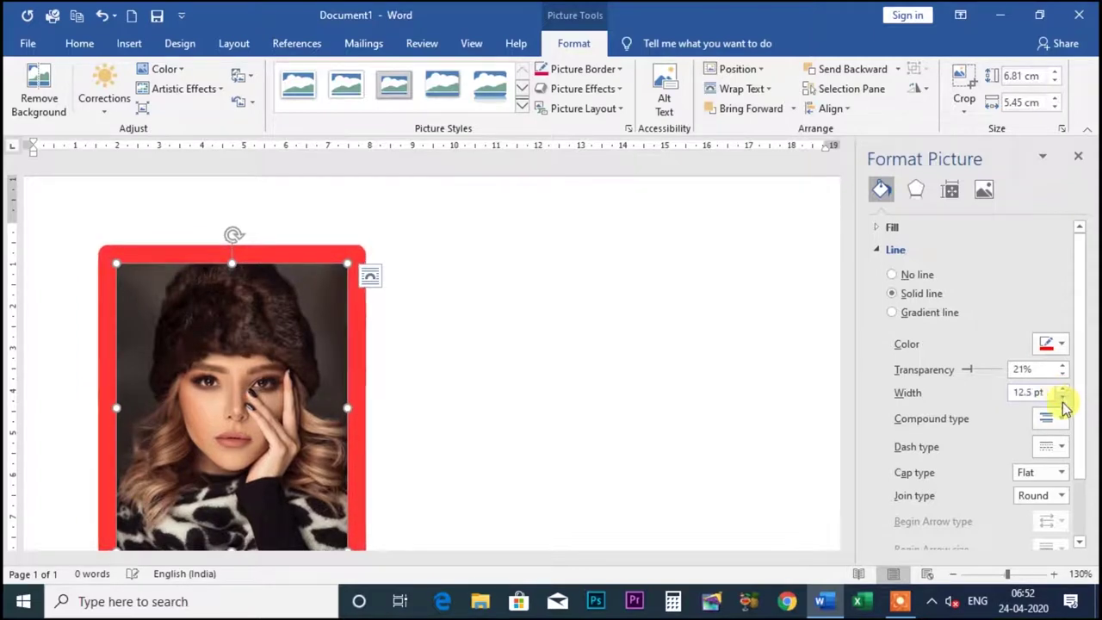
click(1062, 398)
click(1063, 398)
click(1062, 398)
click(1062, 398)
click(1062, 398)
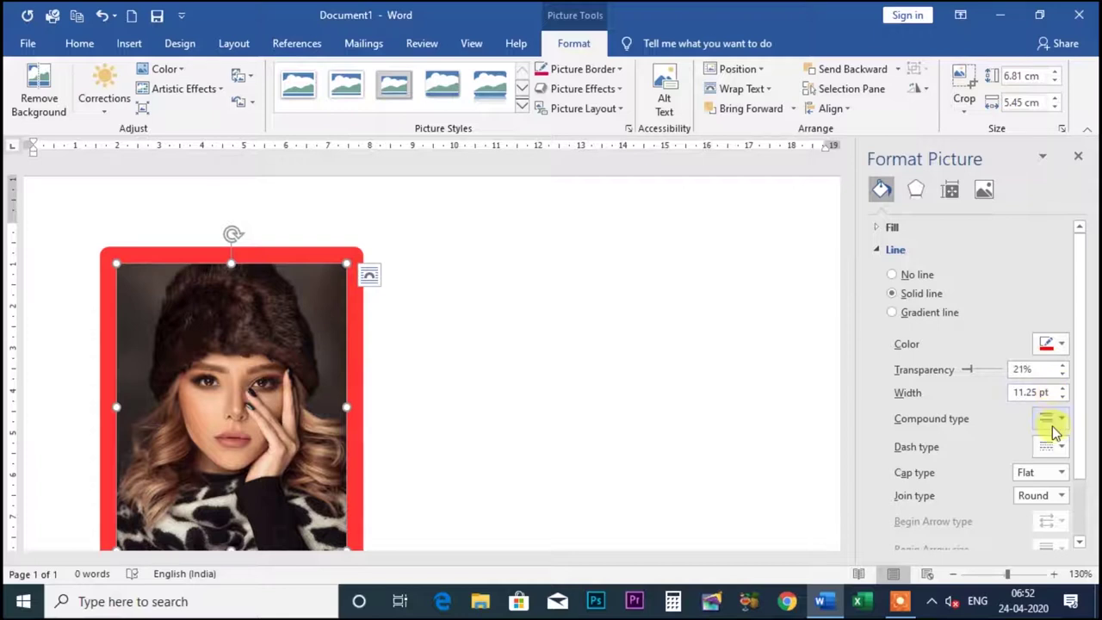
click(1054, 419)
Step: Give the border a double-line compound type
click(1066, 458)
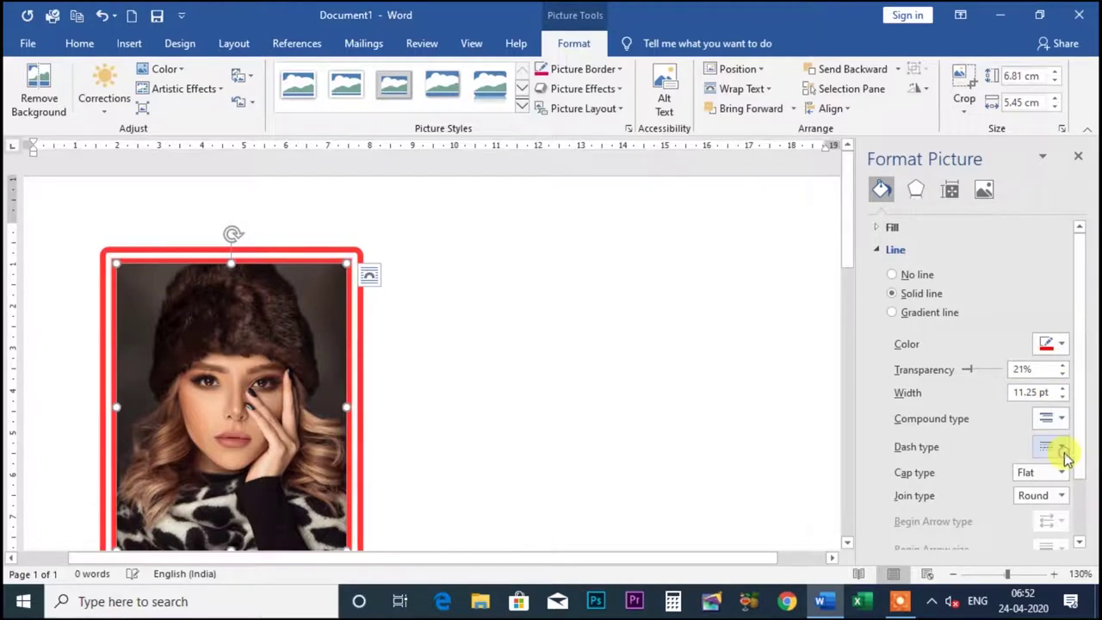
click(1052, 420)
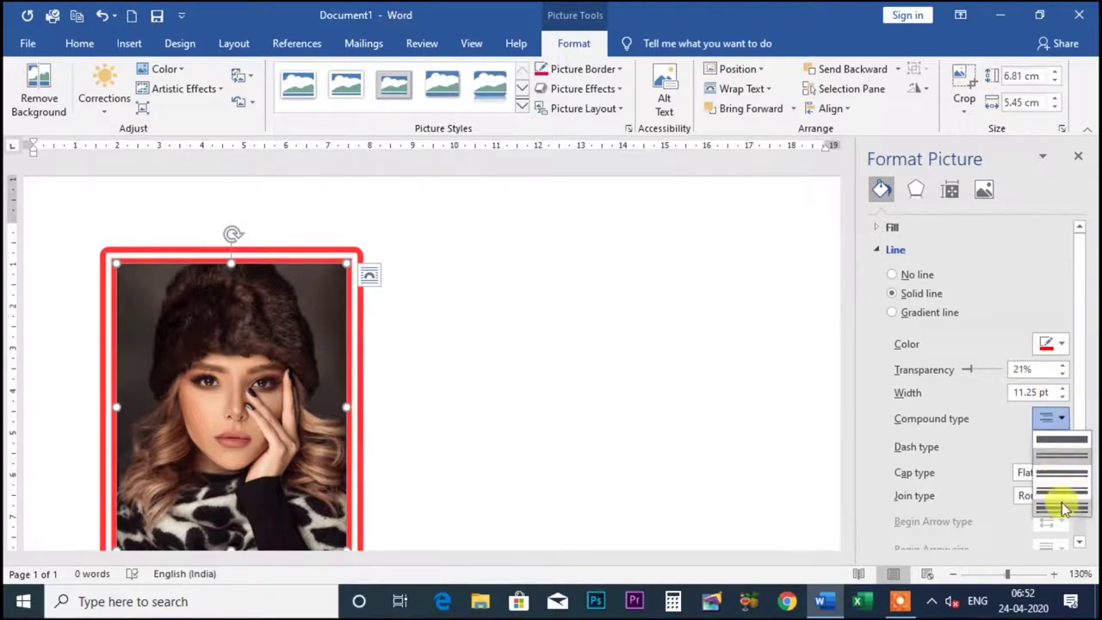
click(1059, 503)
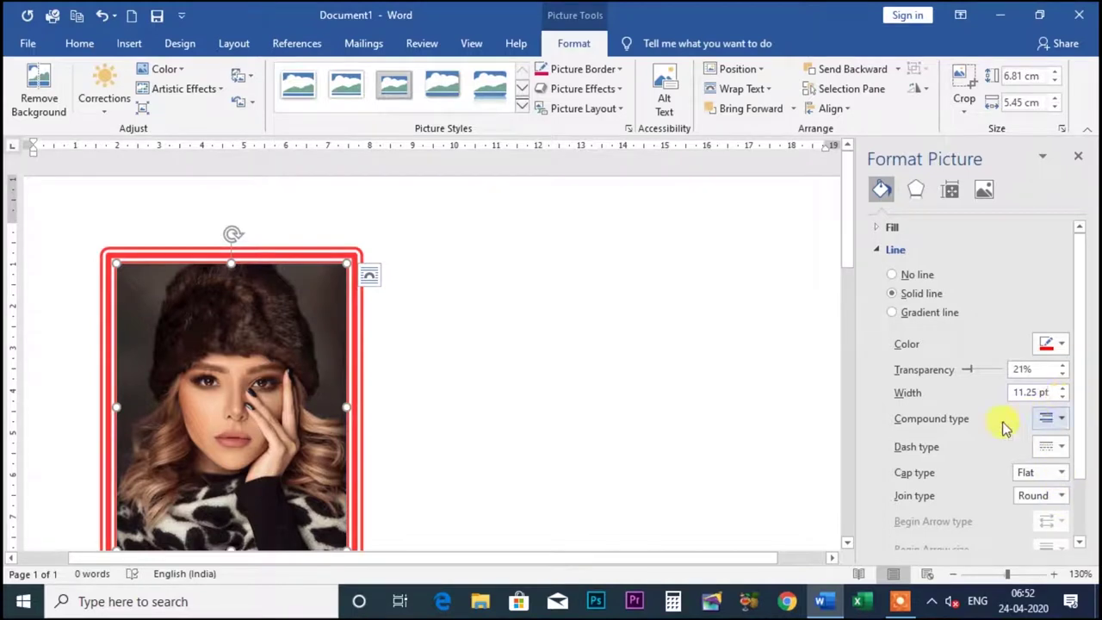
drag(1079, 276, 1082, 345)
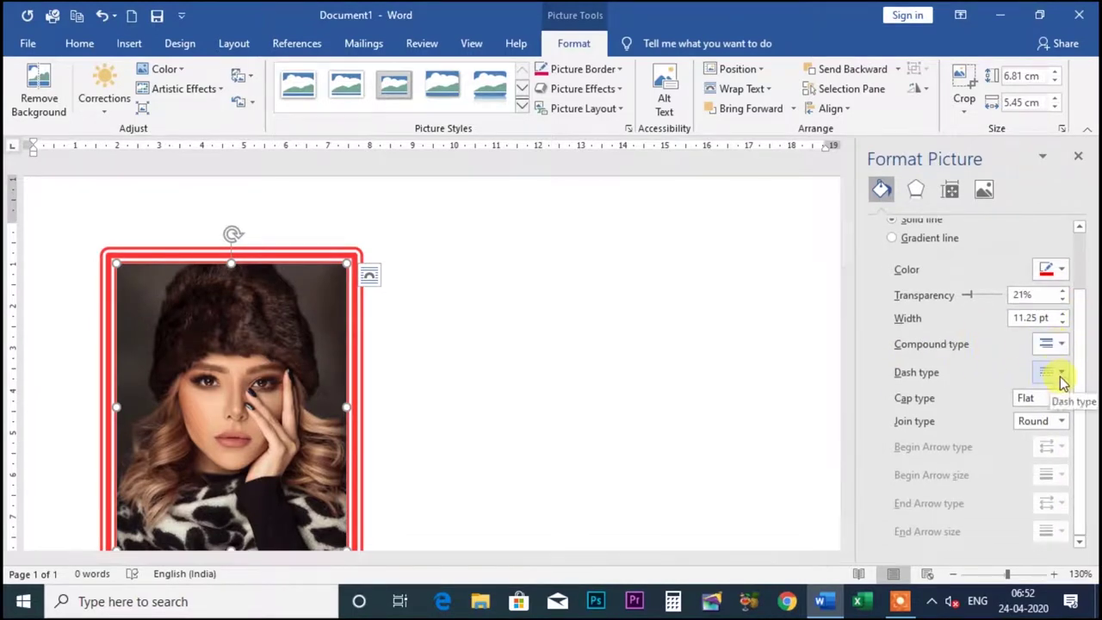
Step: Try a long-dash style, then return the border's dash type to solid
click(1061, 374)
click(1046, 460)
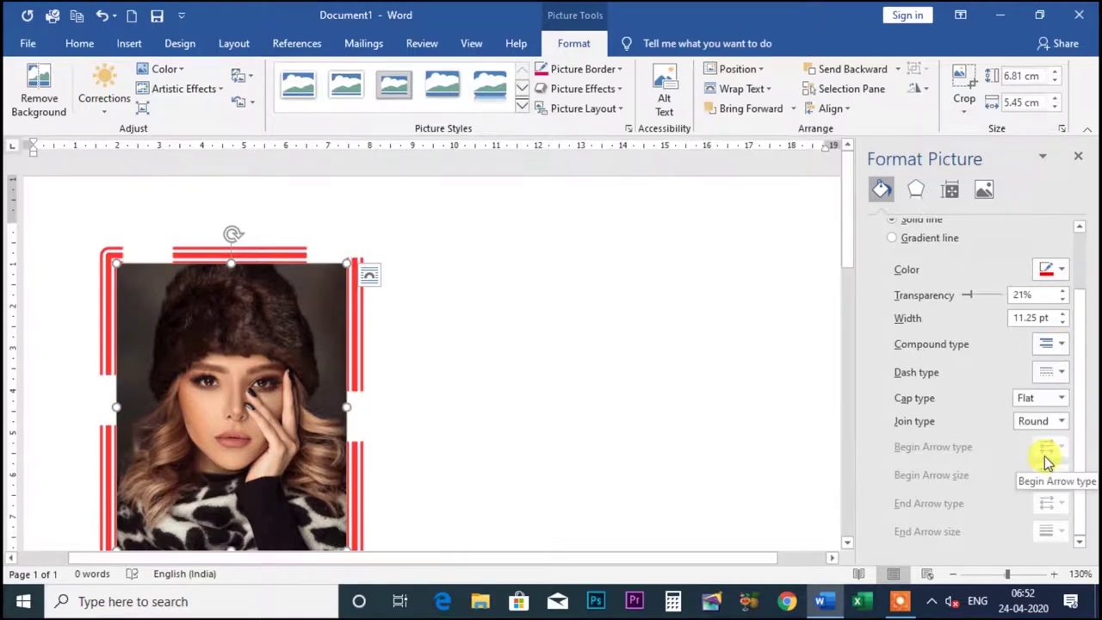
click(1062, 375)
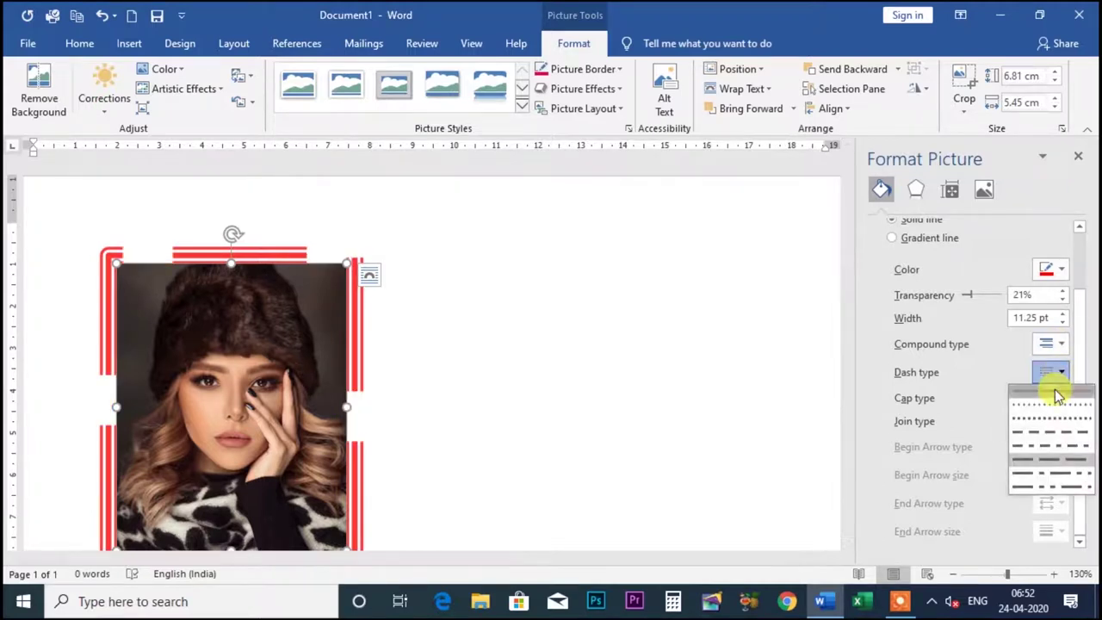
click(1052, 387)
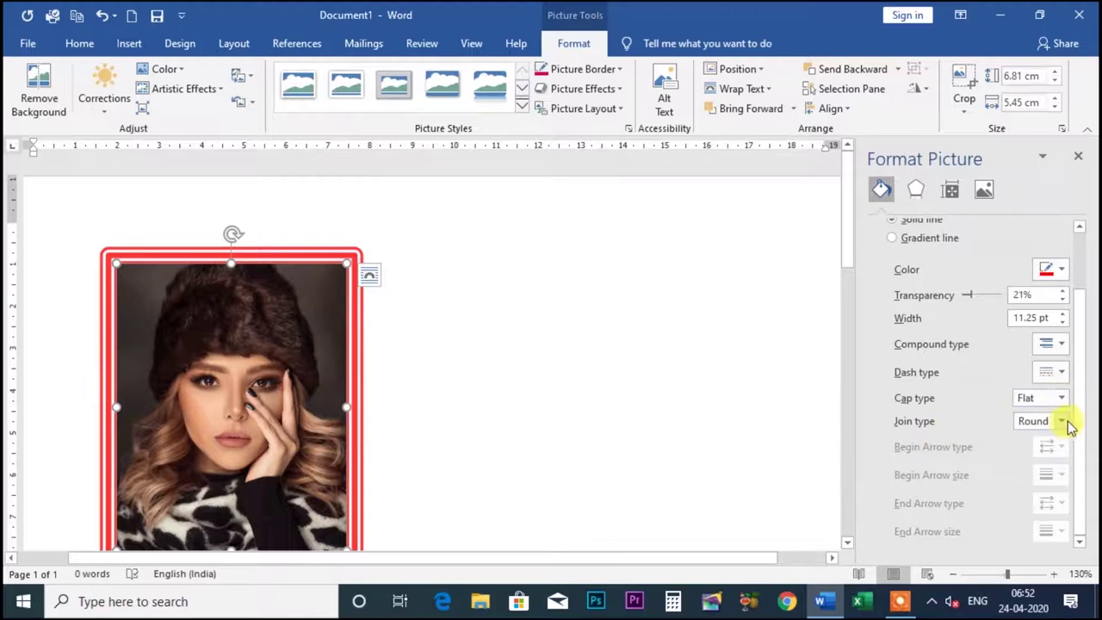
Step: Try Miter and Bevel corner joins, then set the join type back to Round
click(1061, 421)
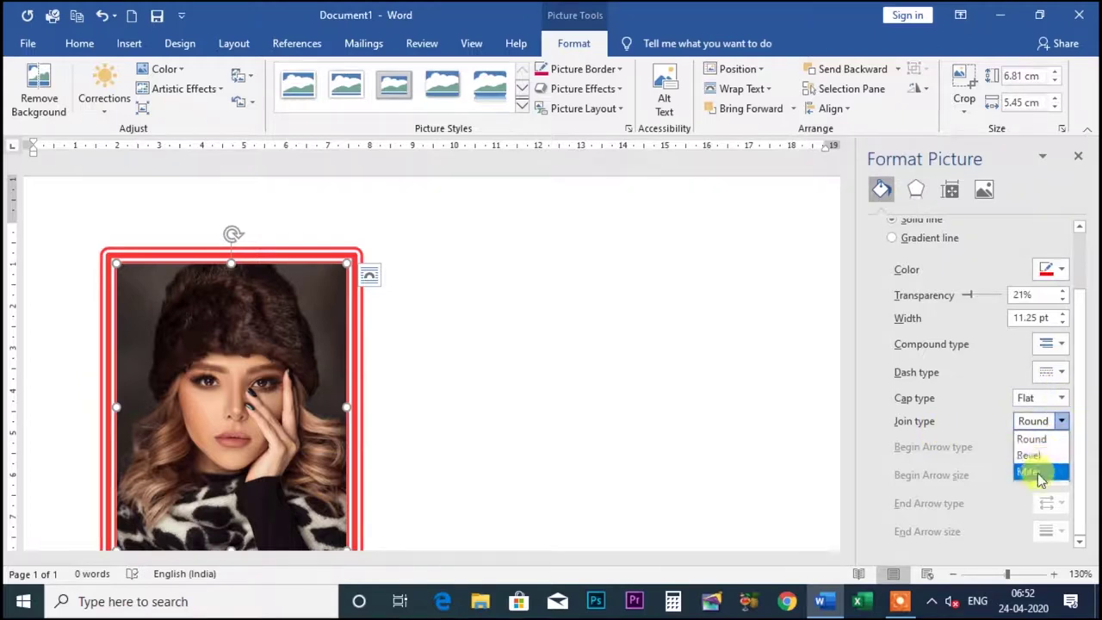
click(1031, 471)
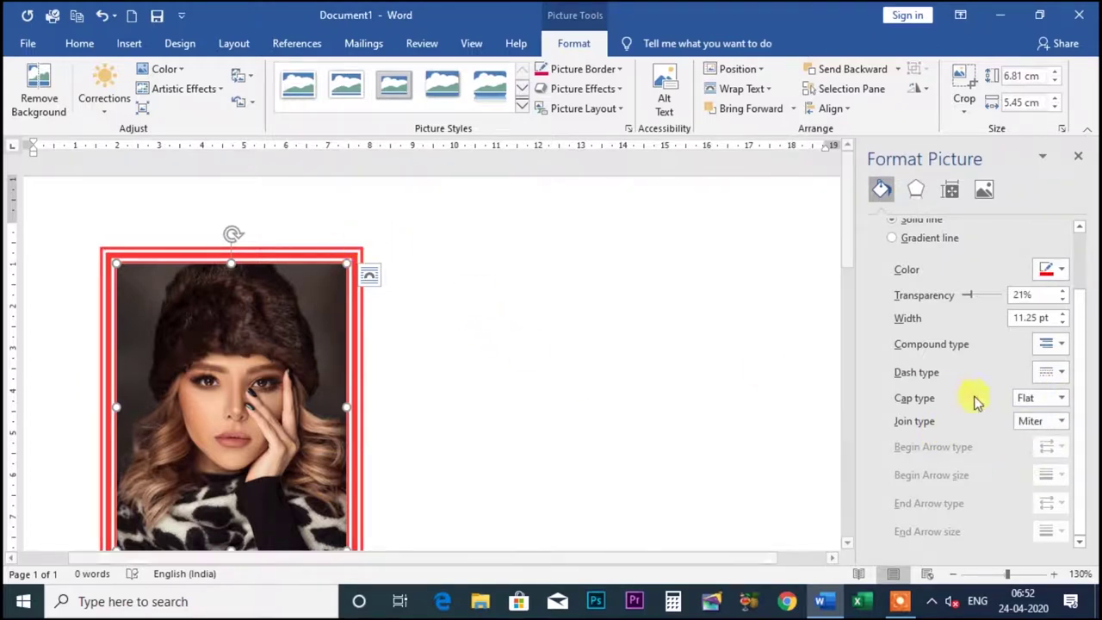
click(1061, 421)
click(1041, 456)
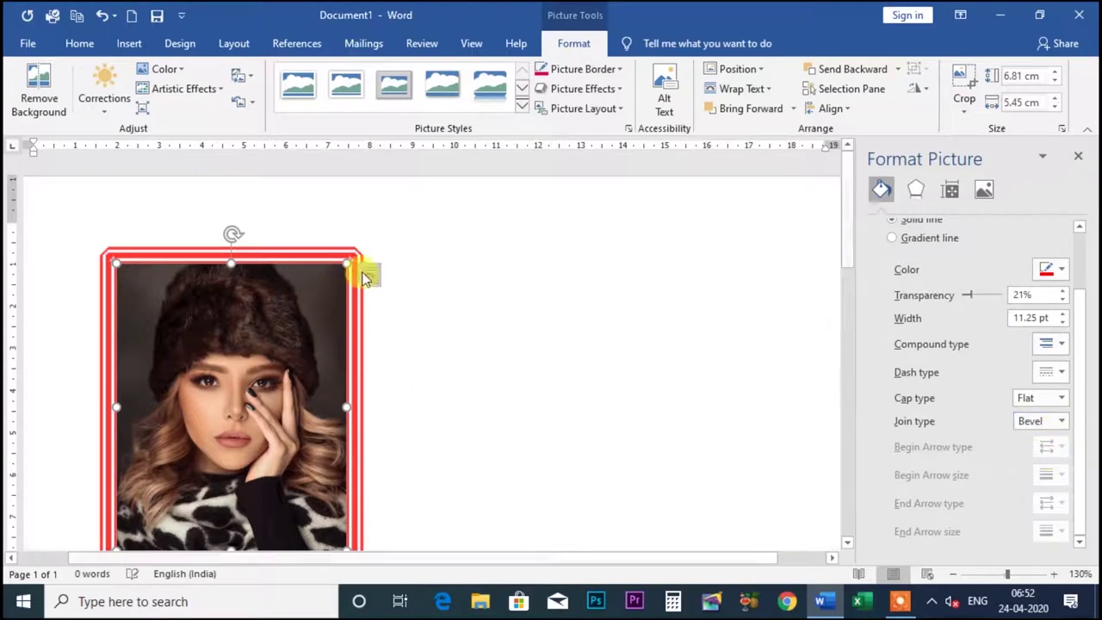
click(1062, 421)
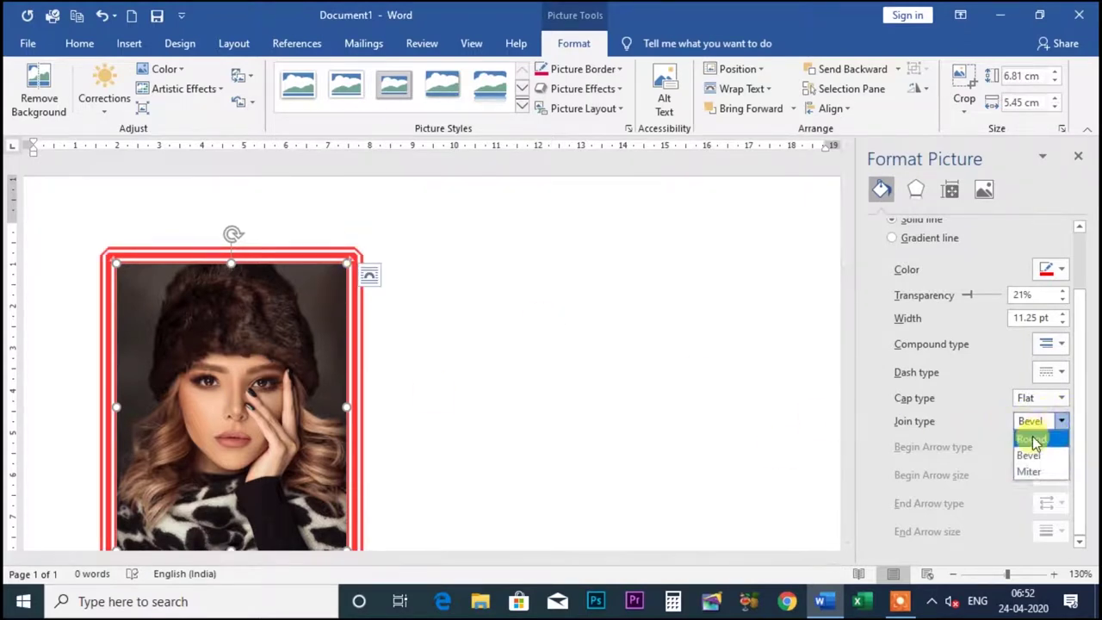
click(1029, 436)
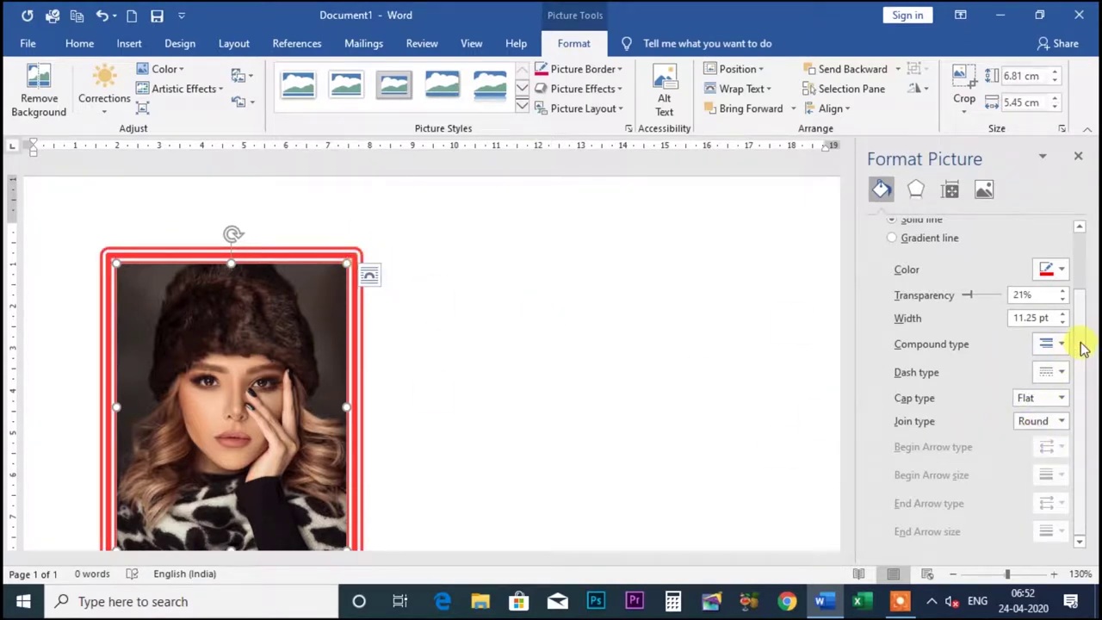
scroll(998, 284, up, 2)
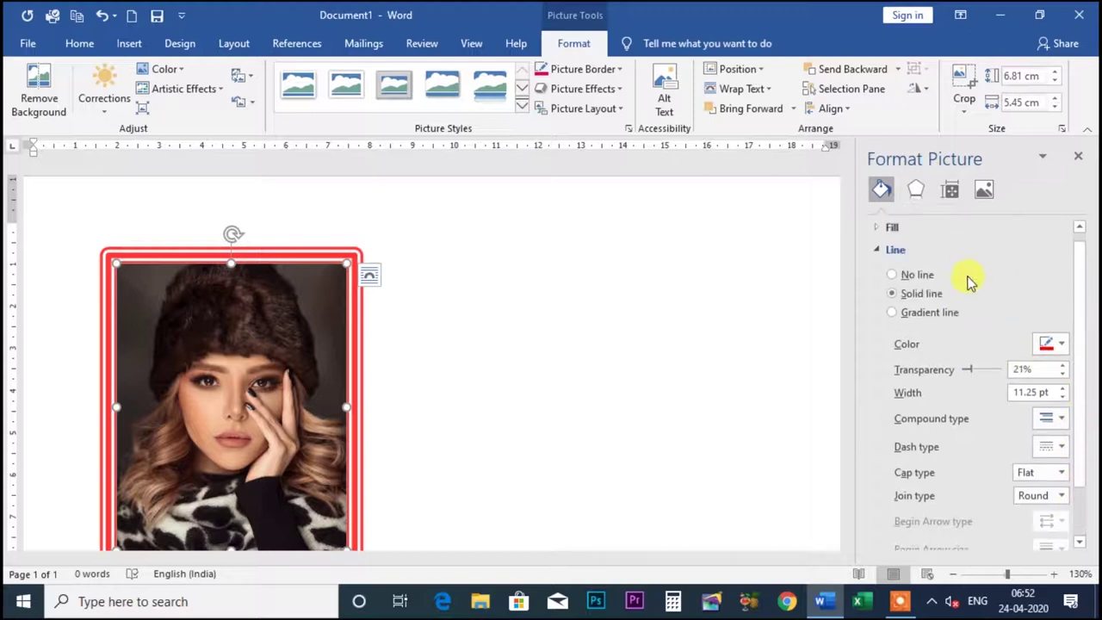
Step: Make the portrait border an orange preset gradient line, trying the linear, rectangular and path types
click(893, 312)
click(1058, 345)
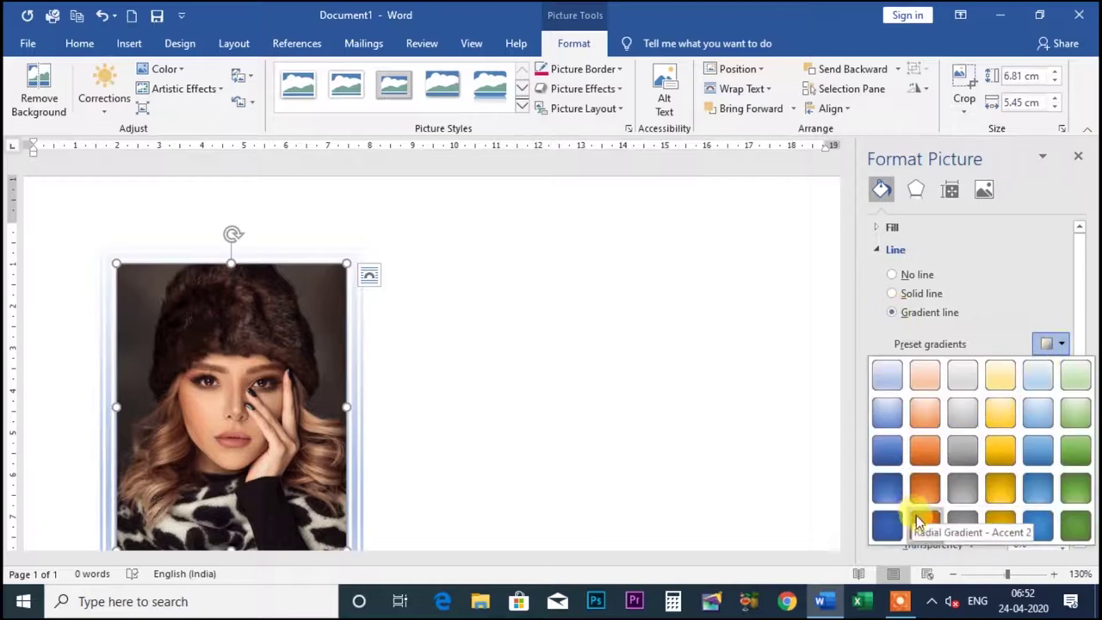
click(929, 486)
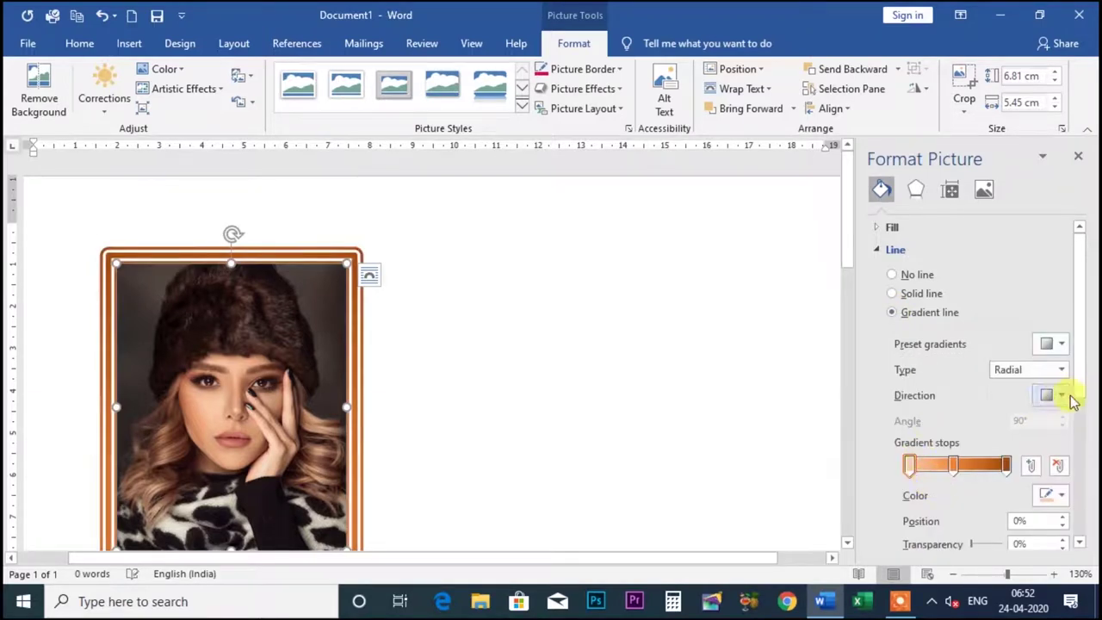
click(1061, 370)
click(1026, 389)
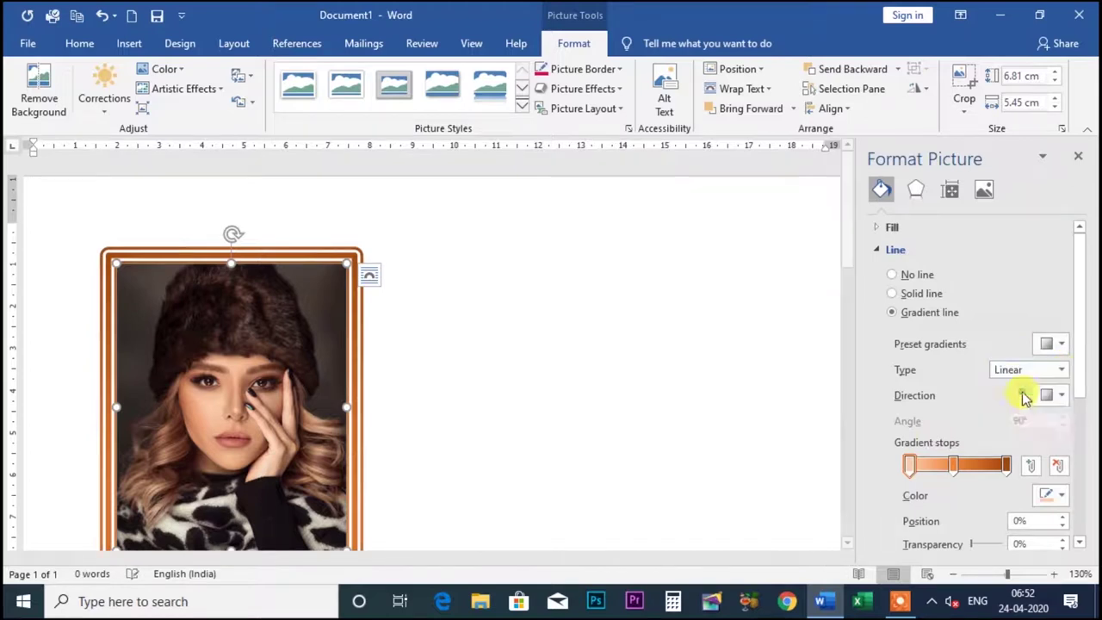
click(1061, 371)
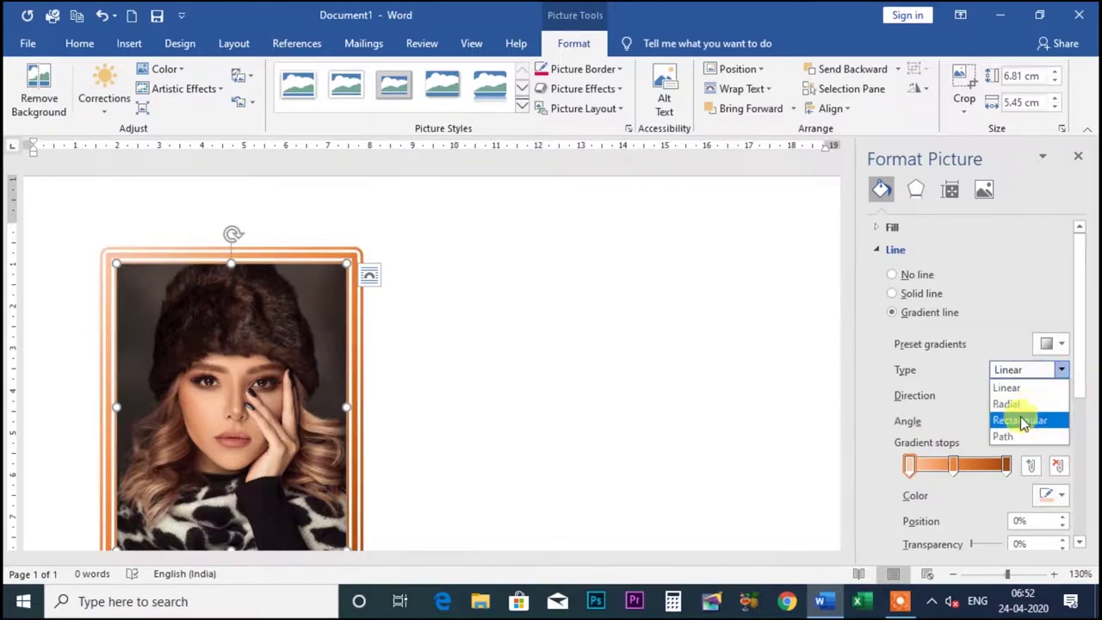
click(1021, 420)
click(1061, 369)
click(1012, 433)
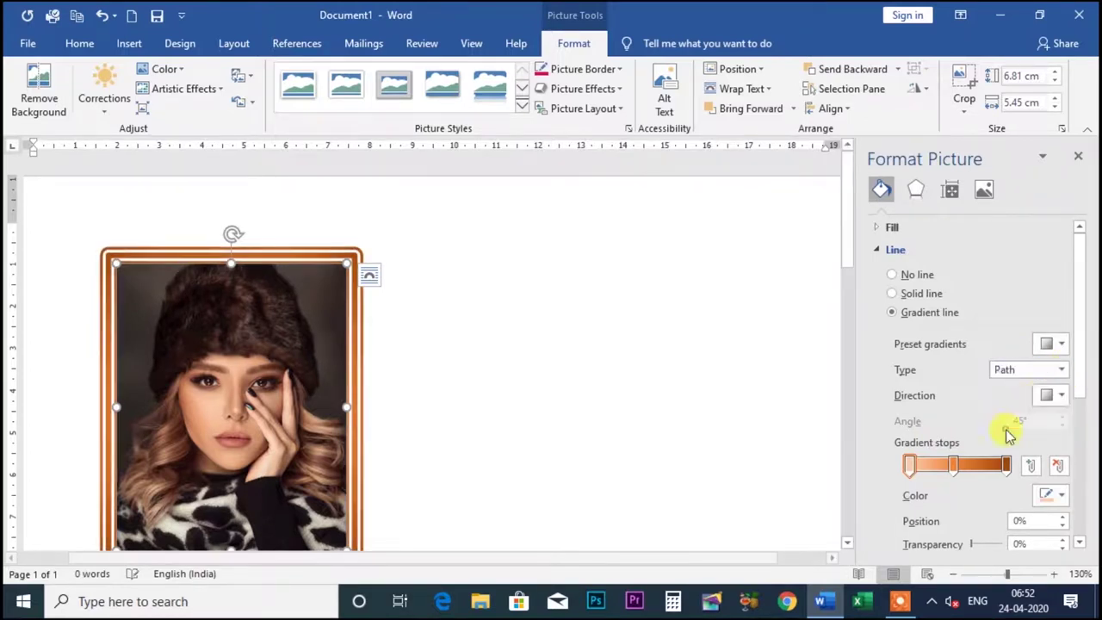
Step: Switch the border to a yellow preset gradient and lower its angle to 140°
click(1061, 344)
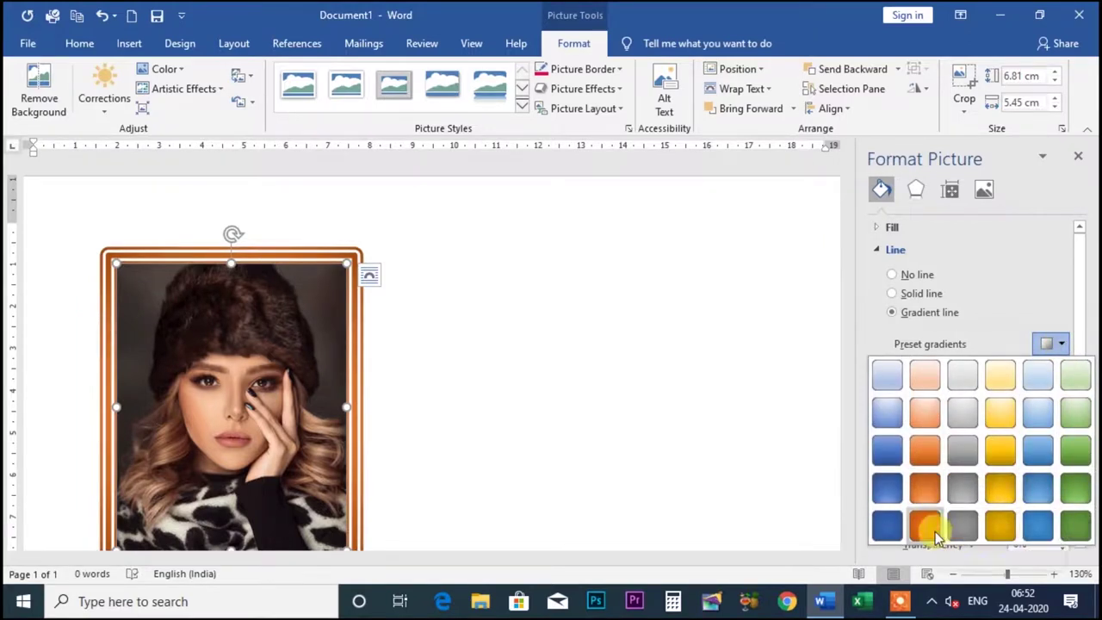
click(1002, 456)
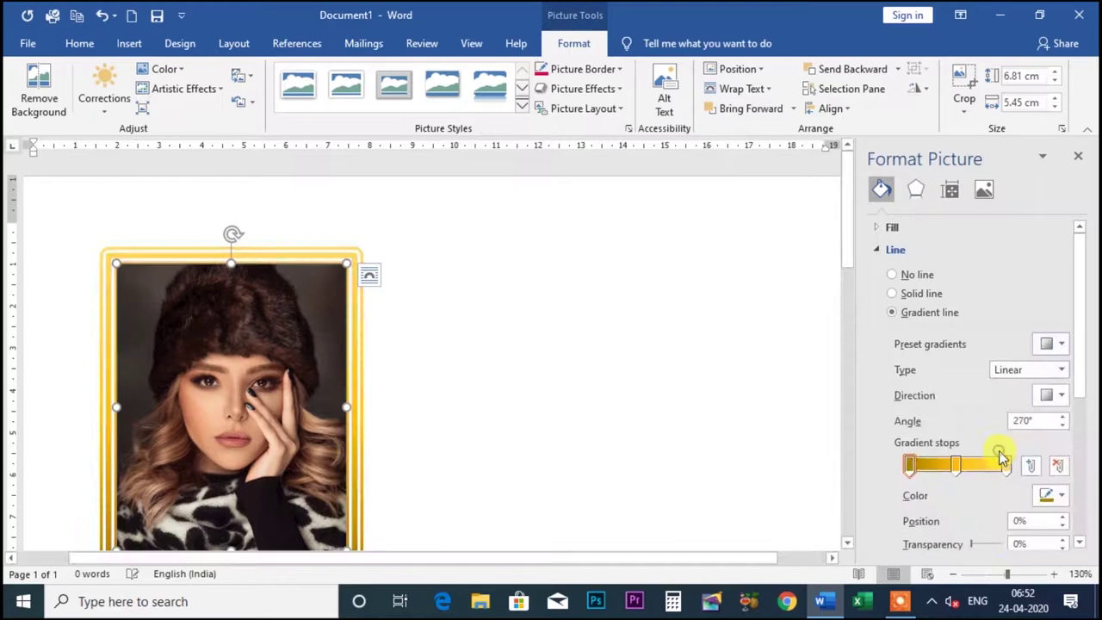
click(1065, 425)
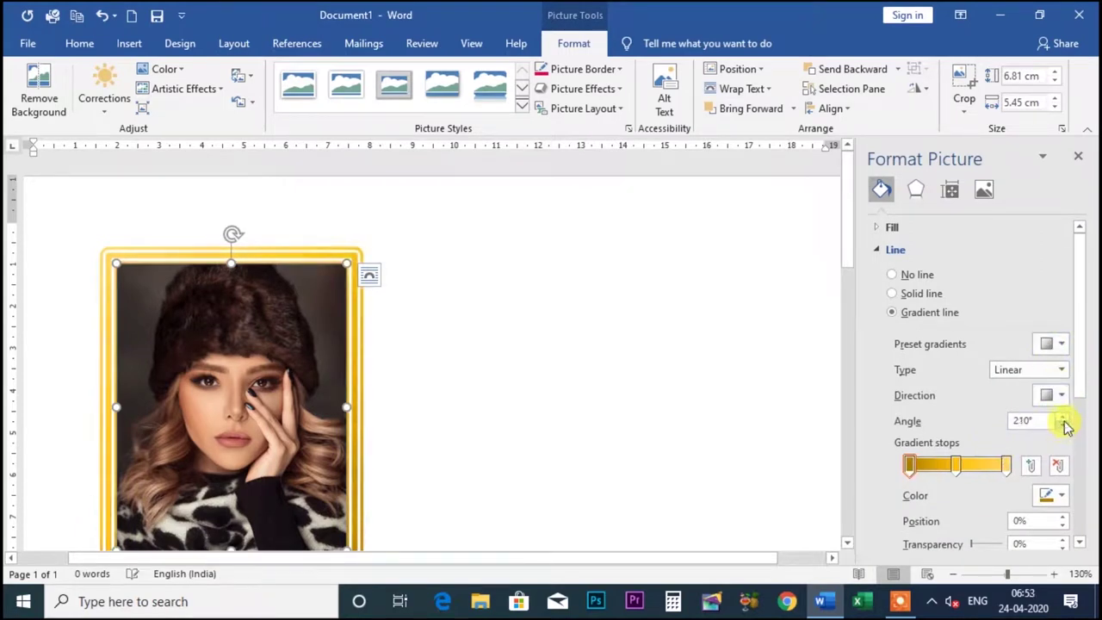
click(1065, 425)
click(1065, 426)
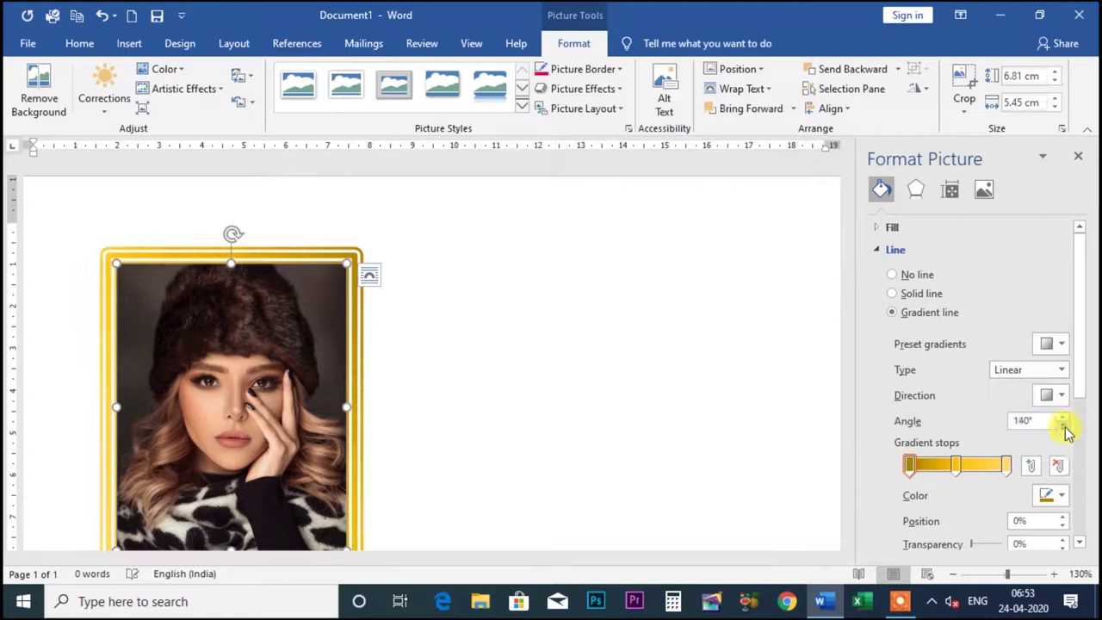
Step: Lower the border gradient angle to 100° and make the selected stop bright yellow
click(1065, 426)
click(1065, 425)
click(1065, 426)
click(1065, 425)
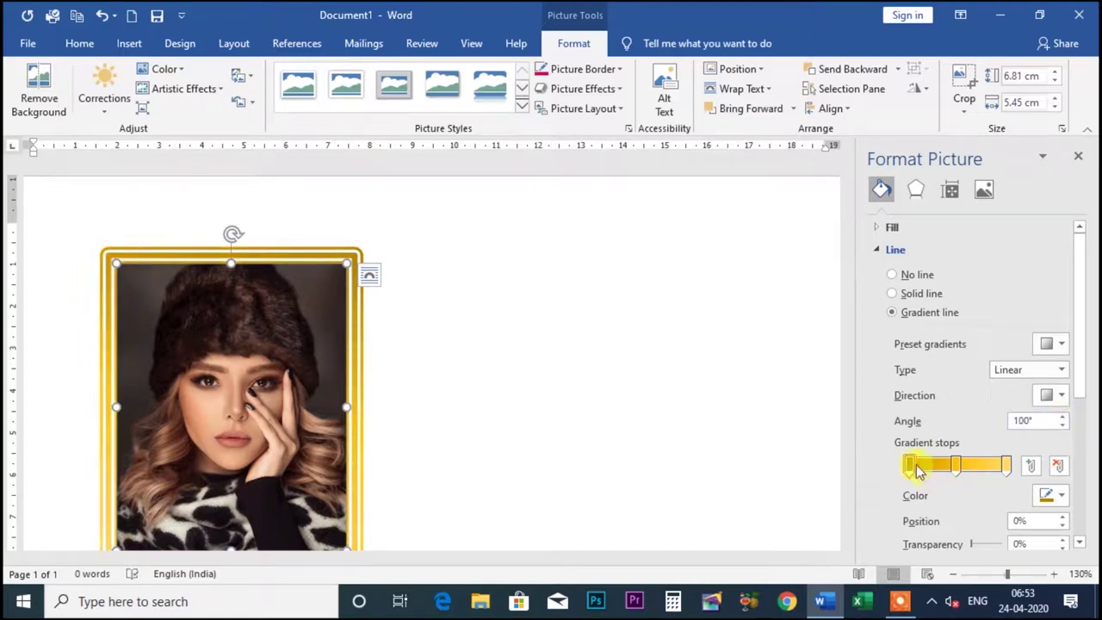
click(1055, 495)
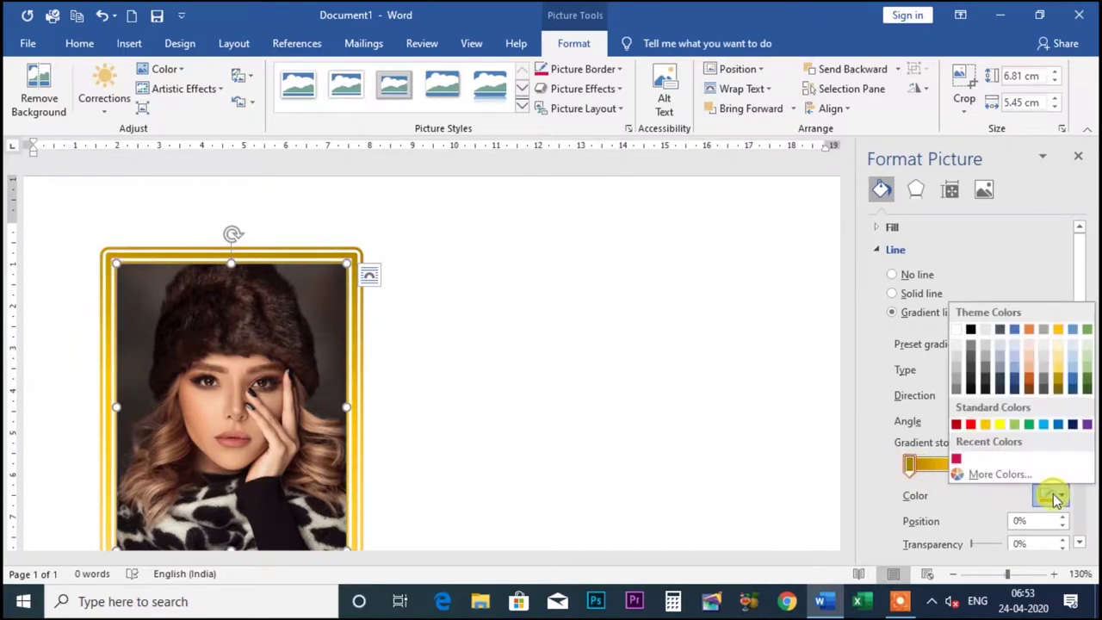
click(984, 425)
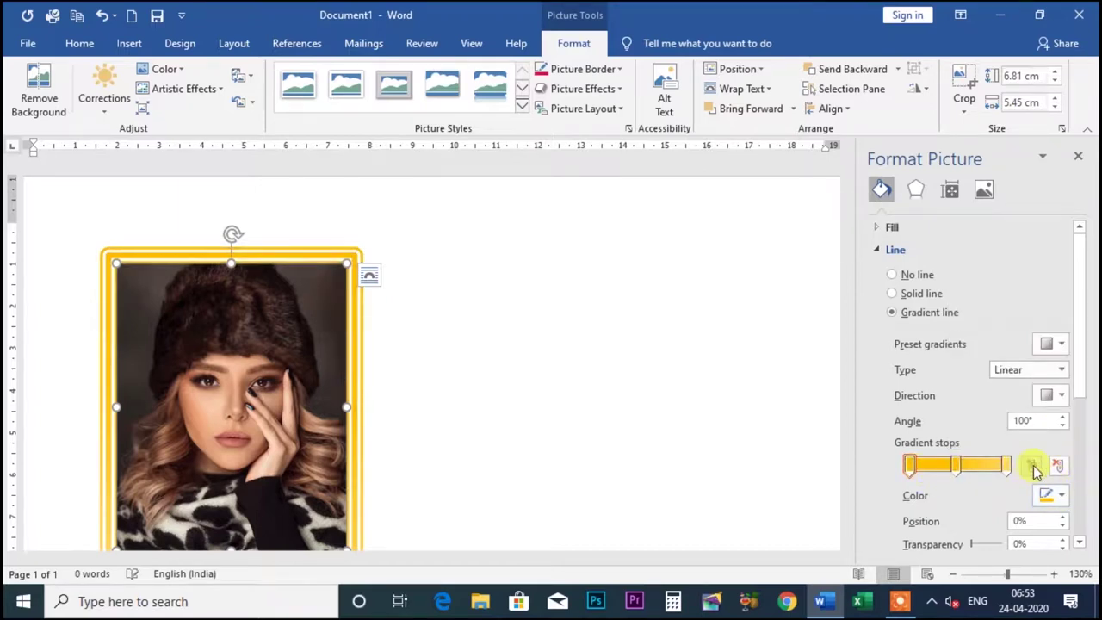
Step: Colour the first gradient stop red and the 24% stop light blue
click(909, 465)
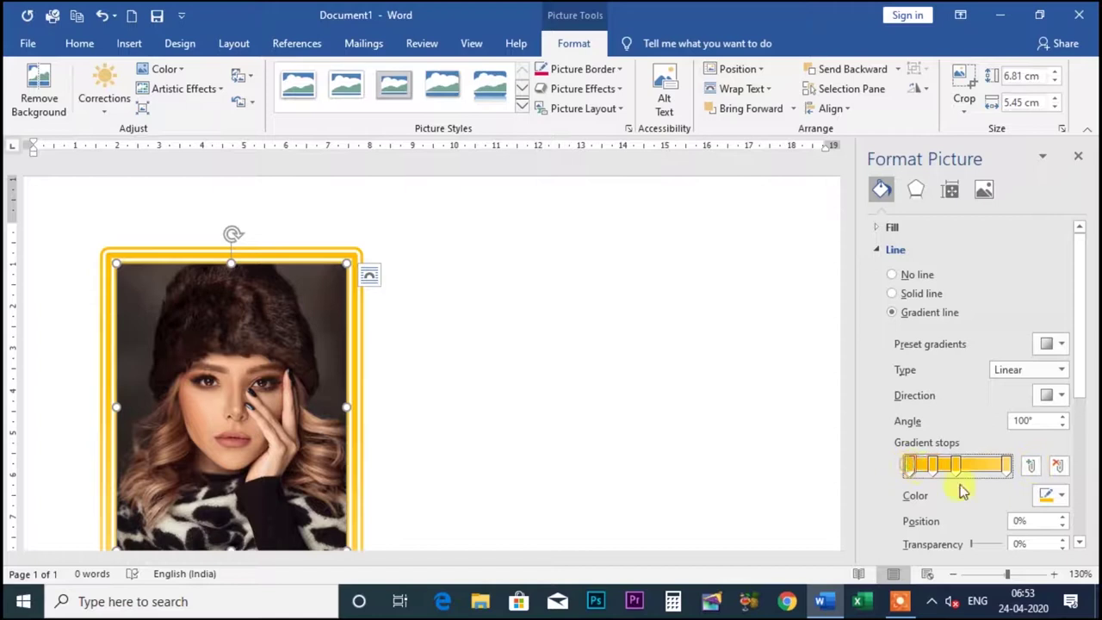
click(1056, 495)
click(956, 423)
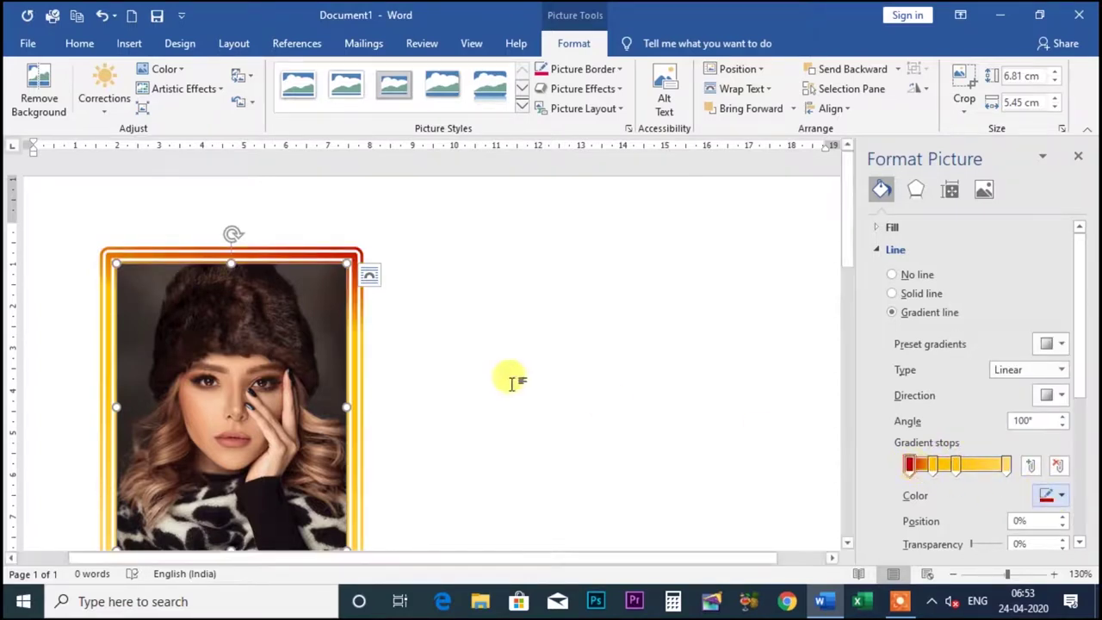
click(934, 466)
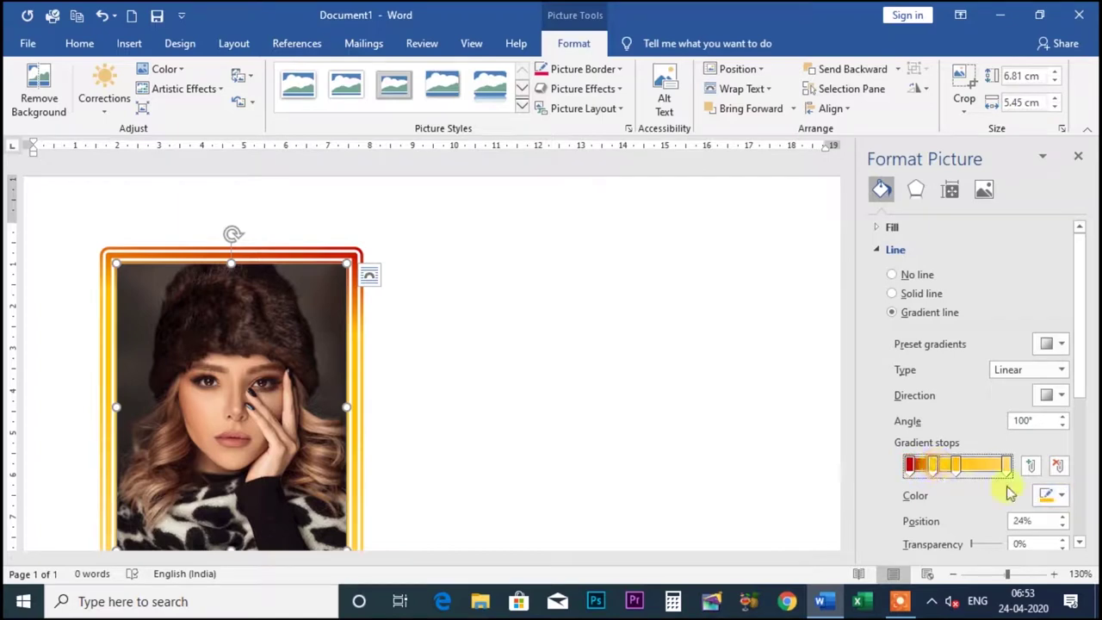
click(1061, 495)
click(1036, 421)
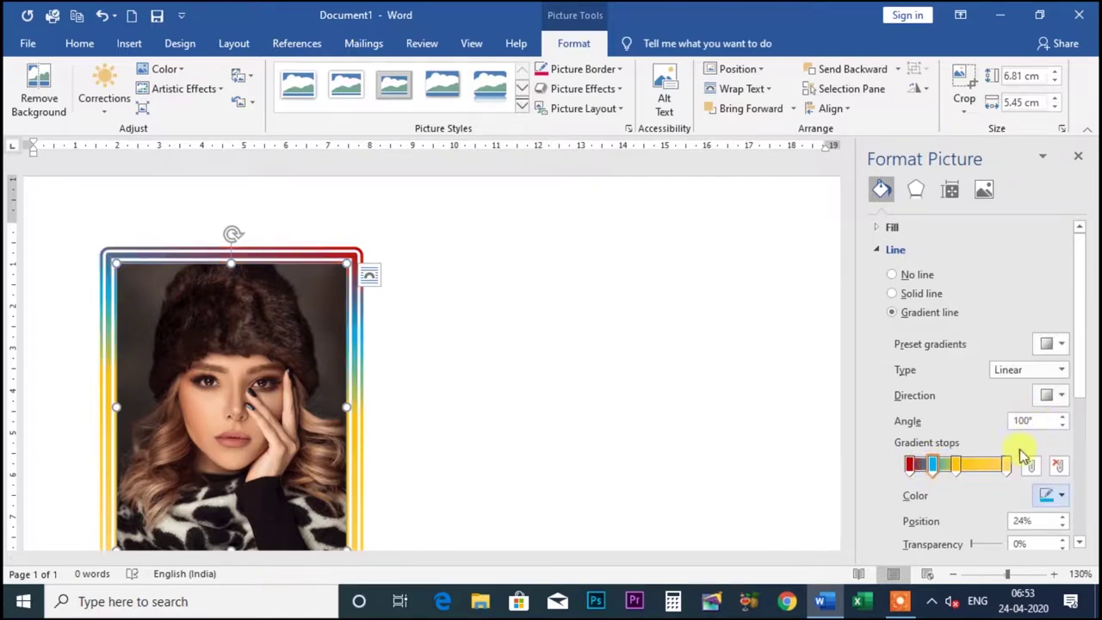
Step: Move a stop to 61% and make it blue, then make the 100% stop yellow
drag(955, 469, 975, 476)
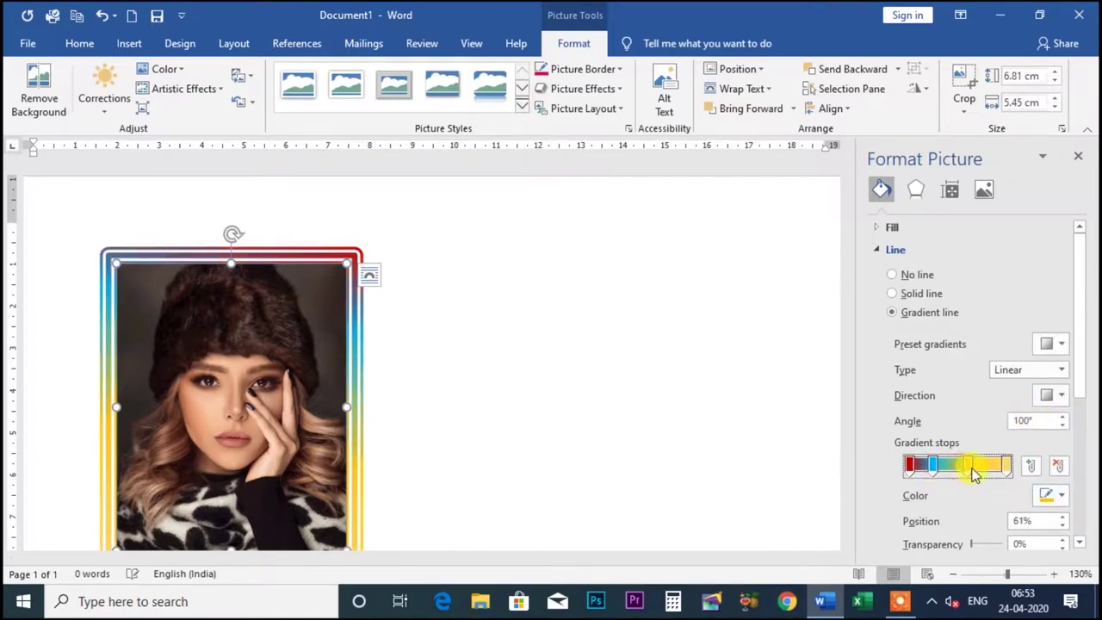
click(1062, 497)
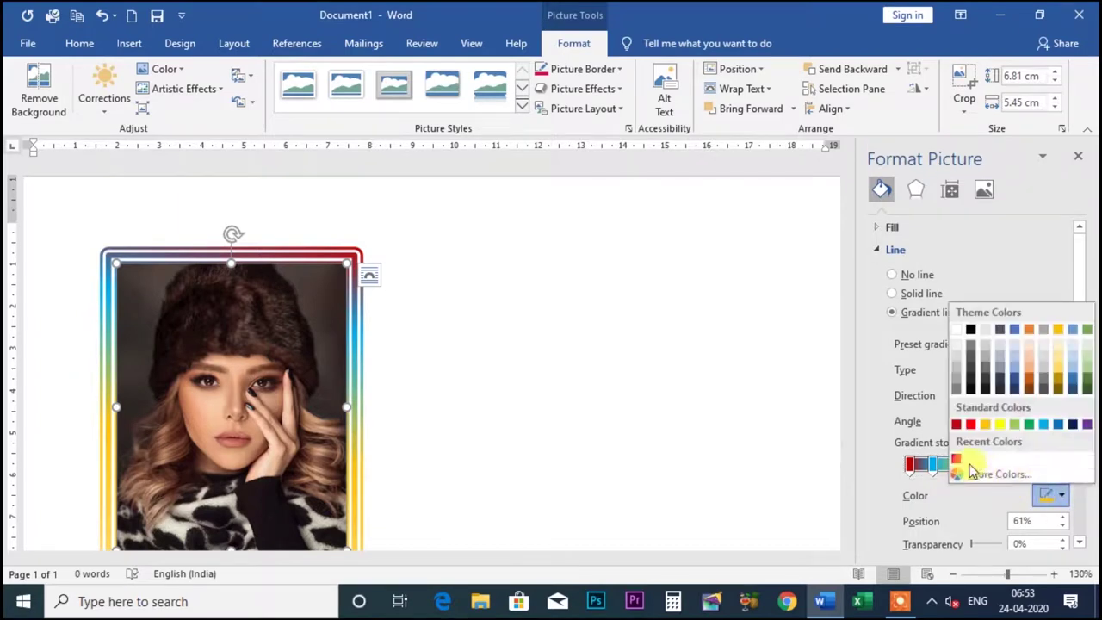
click(1061, 424)
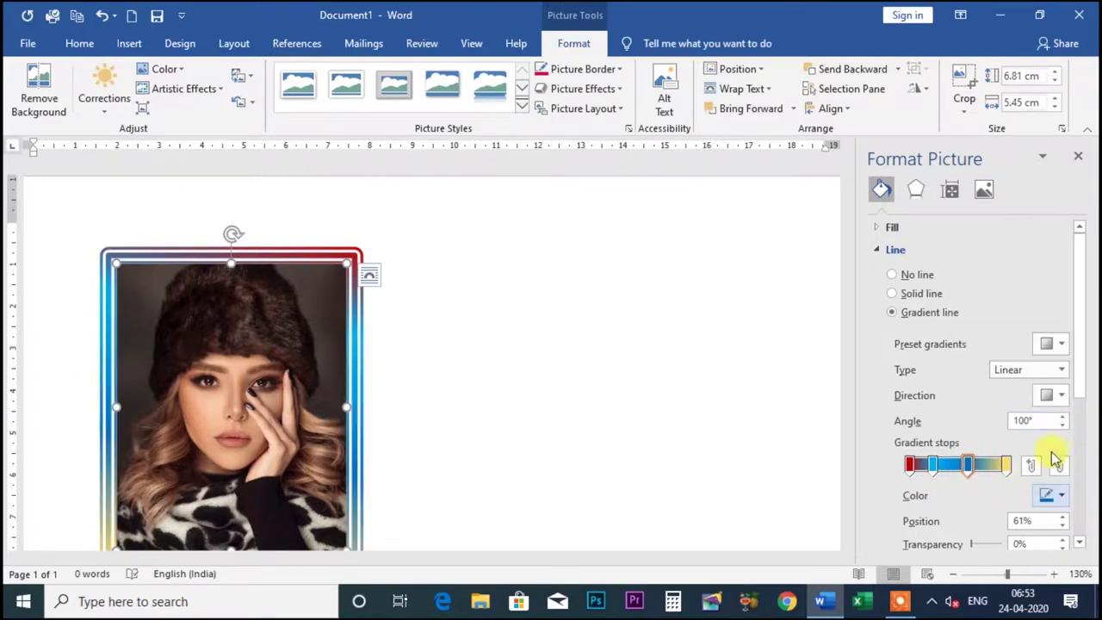
click(1006, 465)
click(1061, 495)
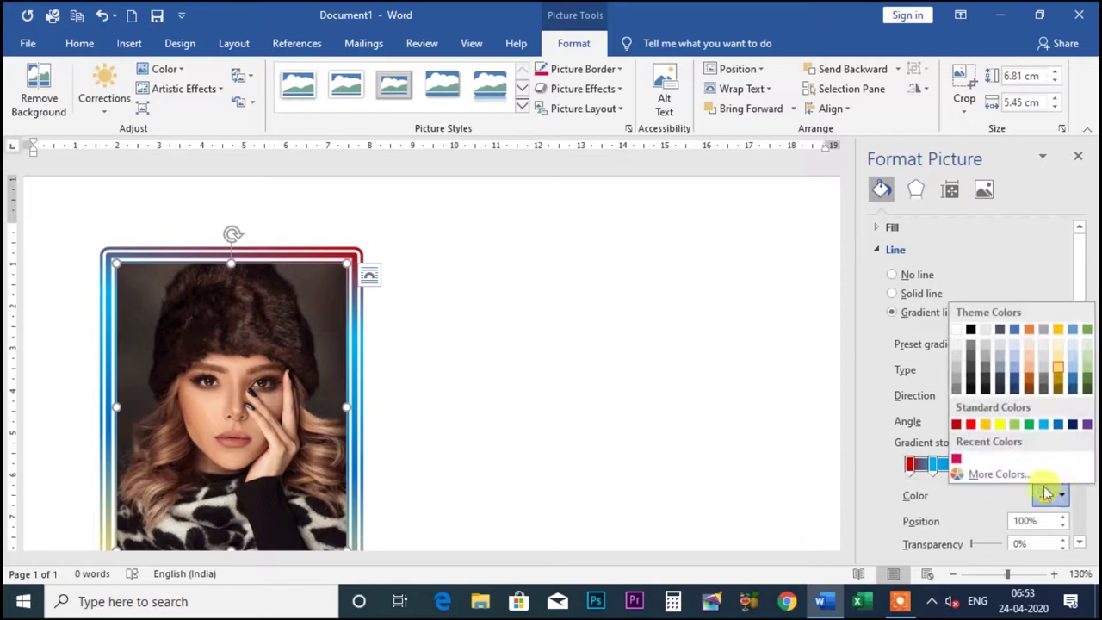
click(1001, 425)
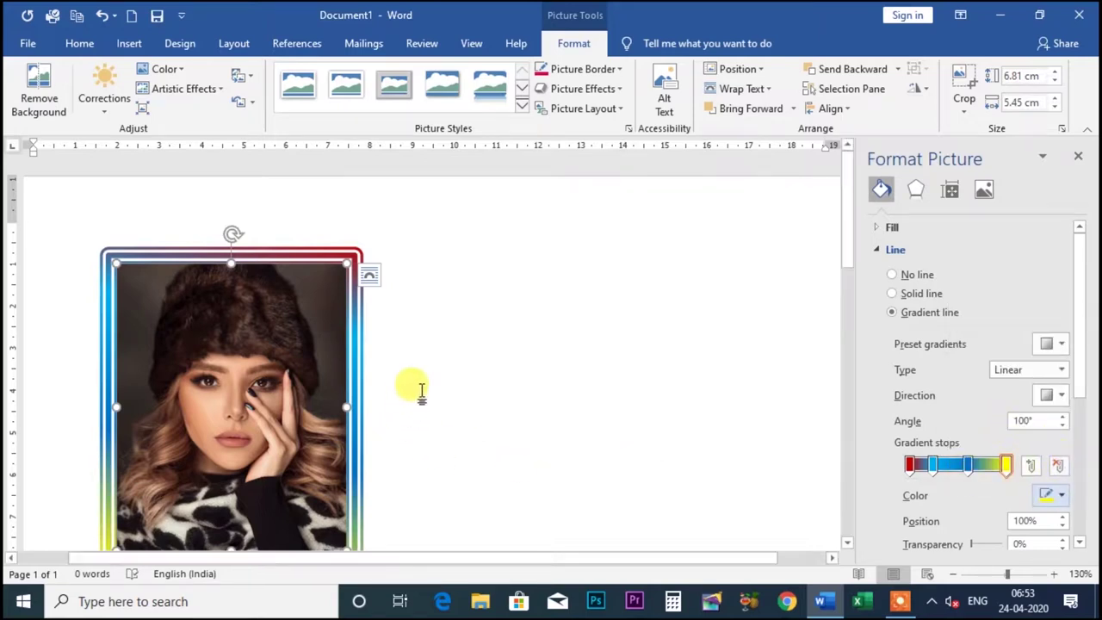
scroll(418, 393, down, 2)
scroll(428, 410, up, 1)
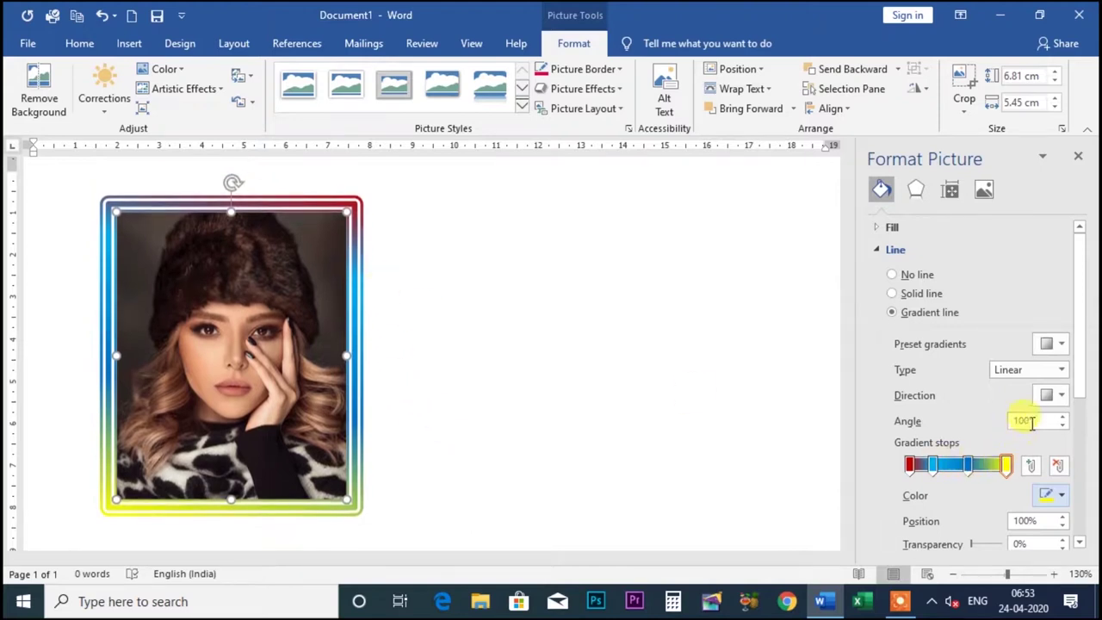
Step: Rotate the gradient to 359.9°, remove the yellow stop, and reposition stops to 62% and 43%
click(1065, 418)
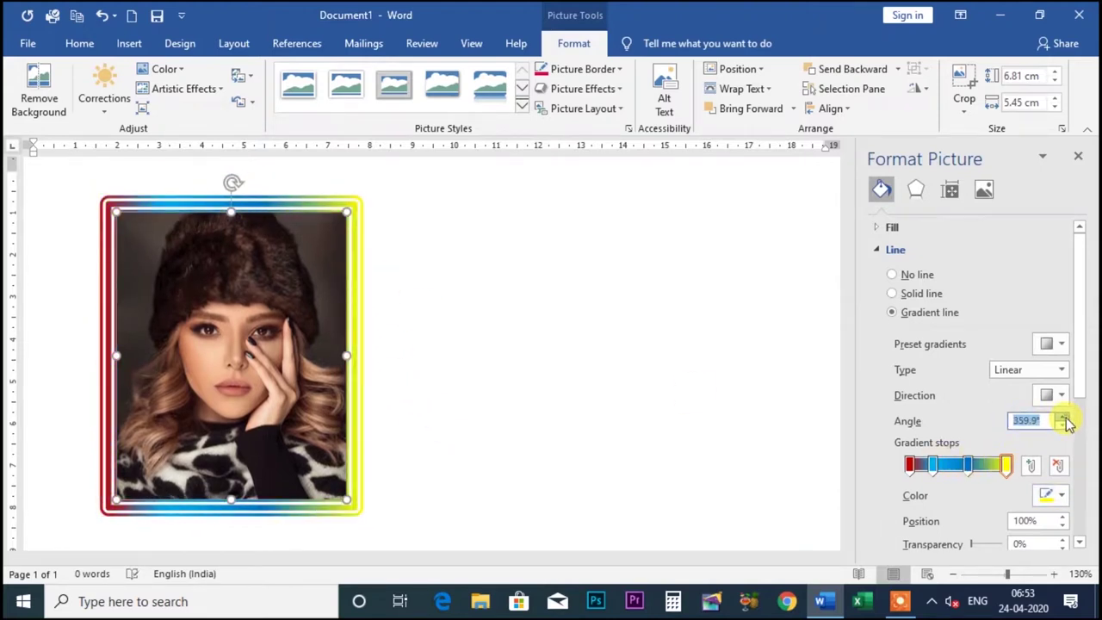
click(1058, 466)
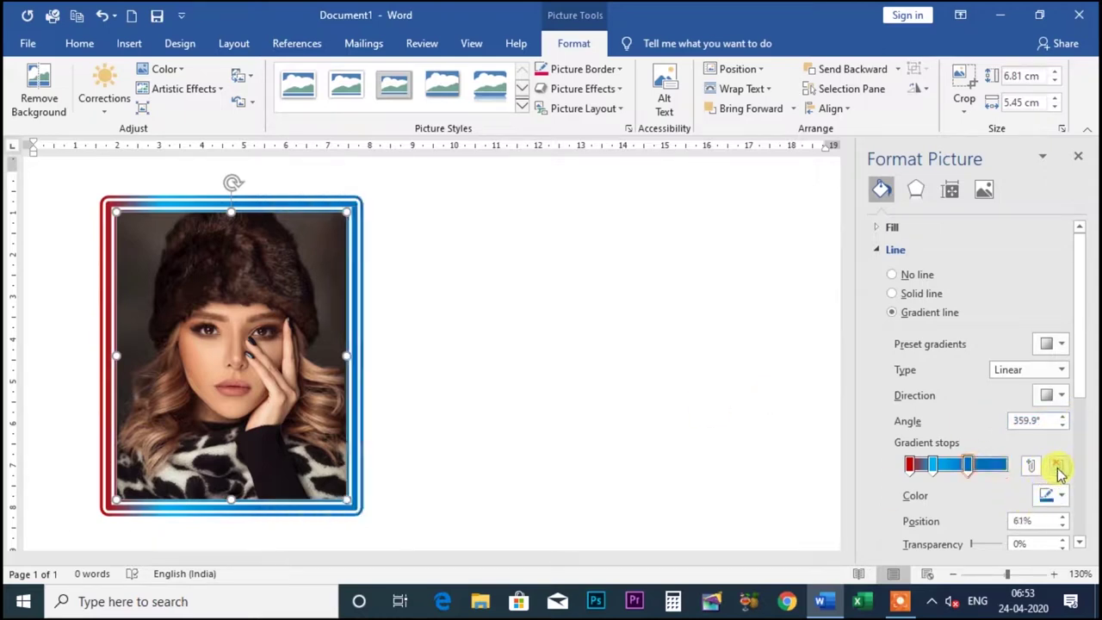
click(1031, 466)
click(922, 472)
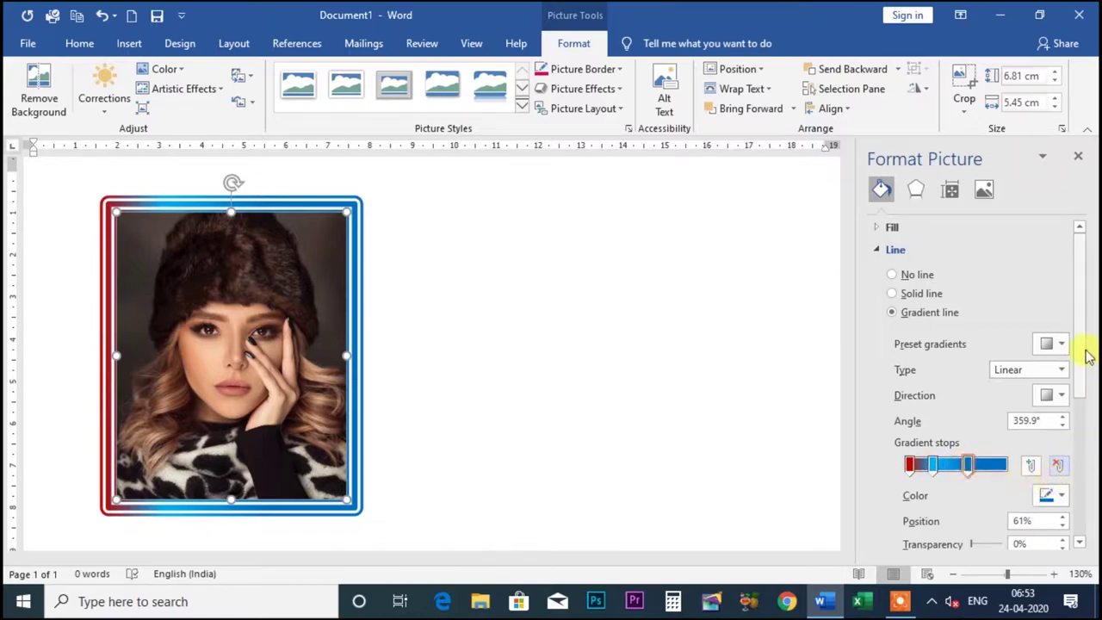
drag(1078, 340, 1076, 407)
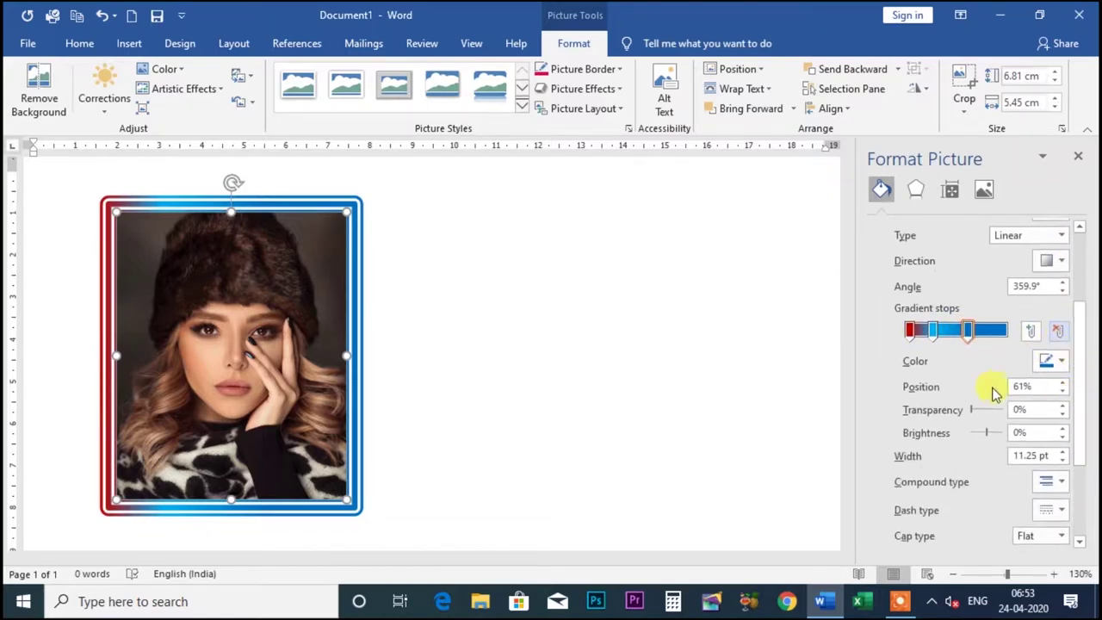
click(1064, 384)
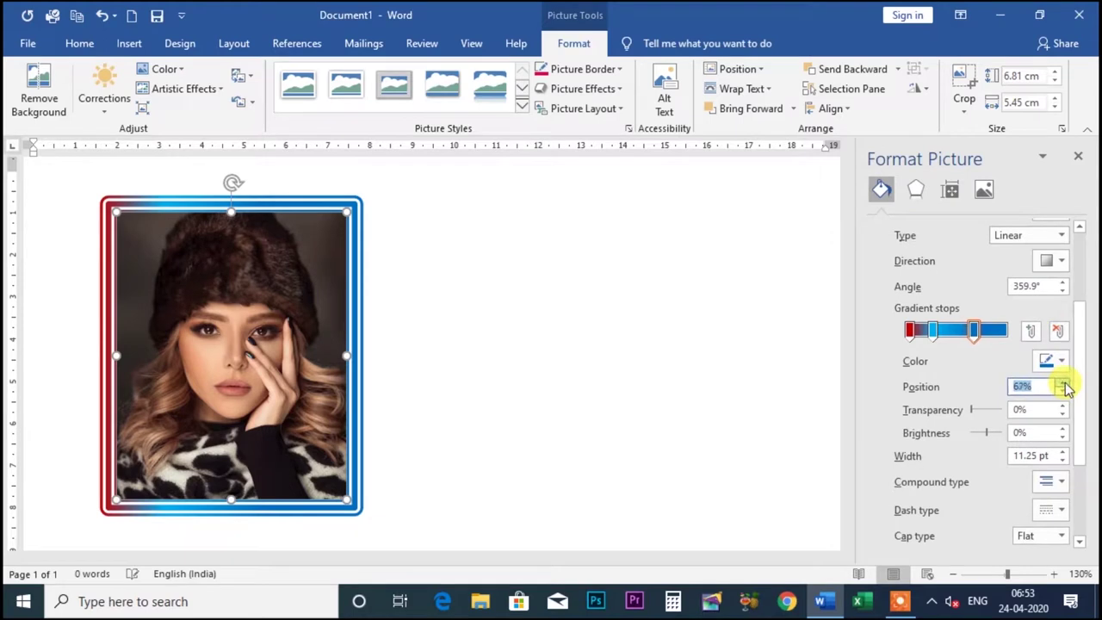
drag(931, 332, 950, 339)
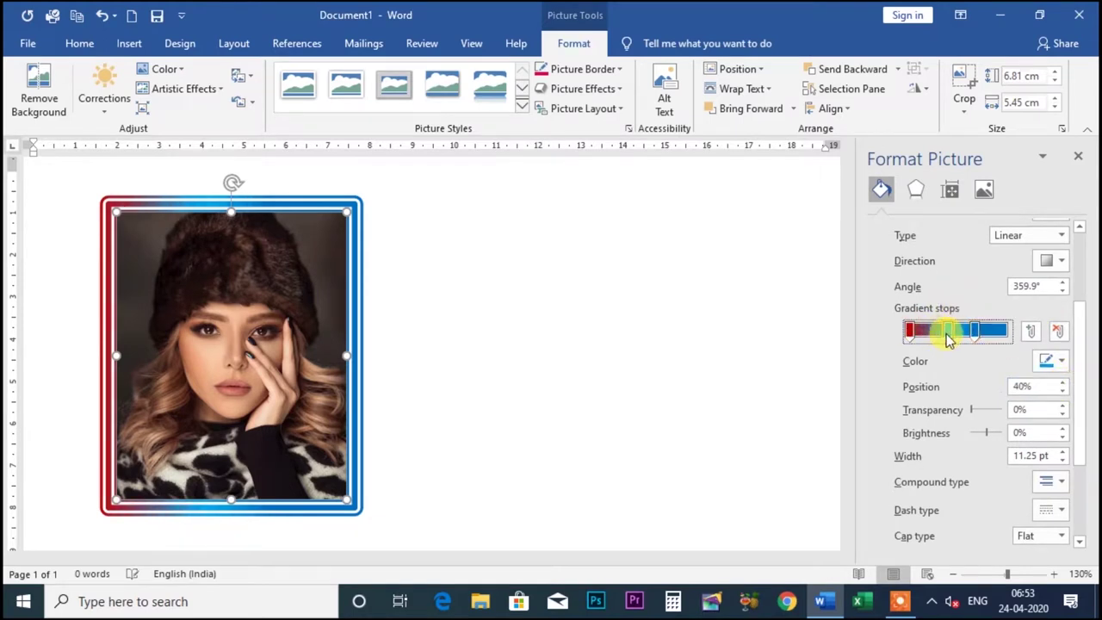
click(1062, 383)
click(1063, 384)
click(1063, 383)
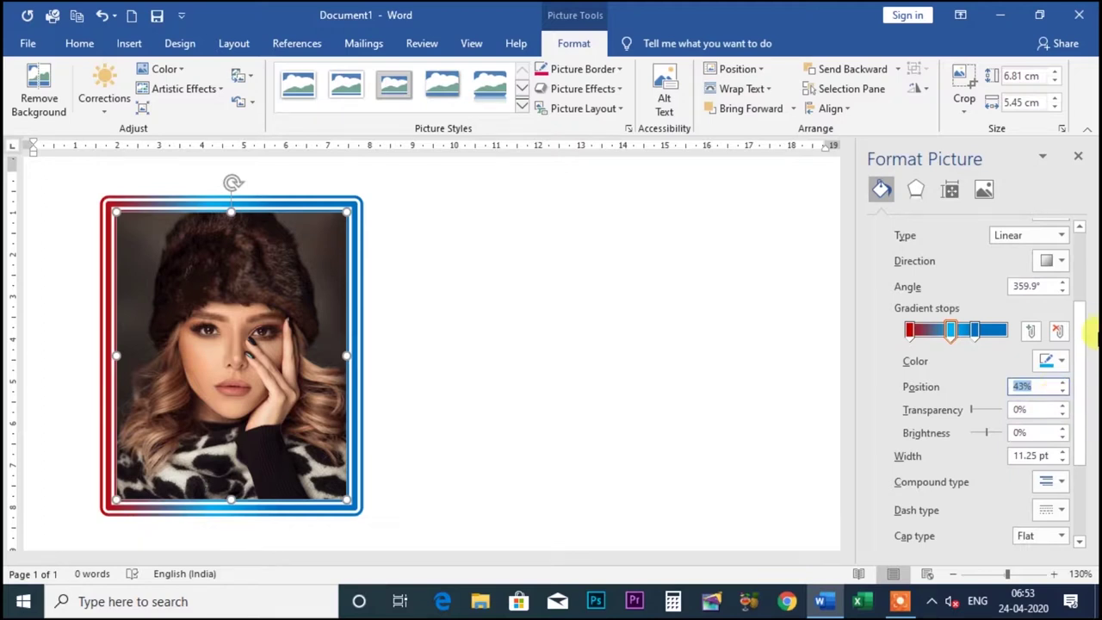
Step: Add a yellow gradient stop at 68% and raise its brightness to 37%
click(974, 331)
click(1054, 361)
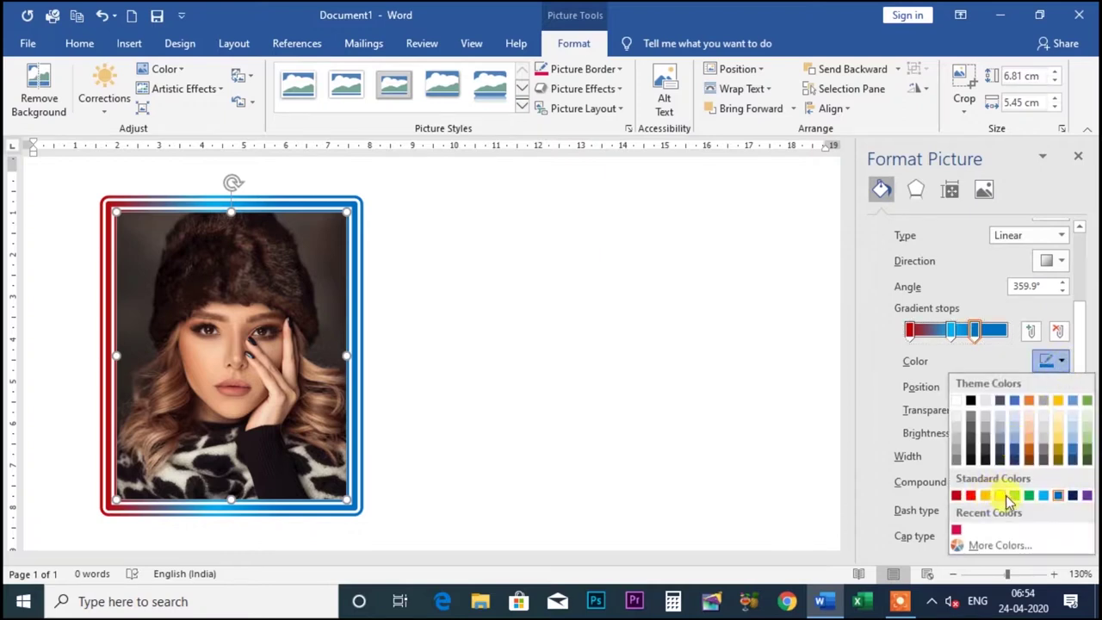
click(1006, 497)
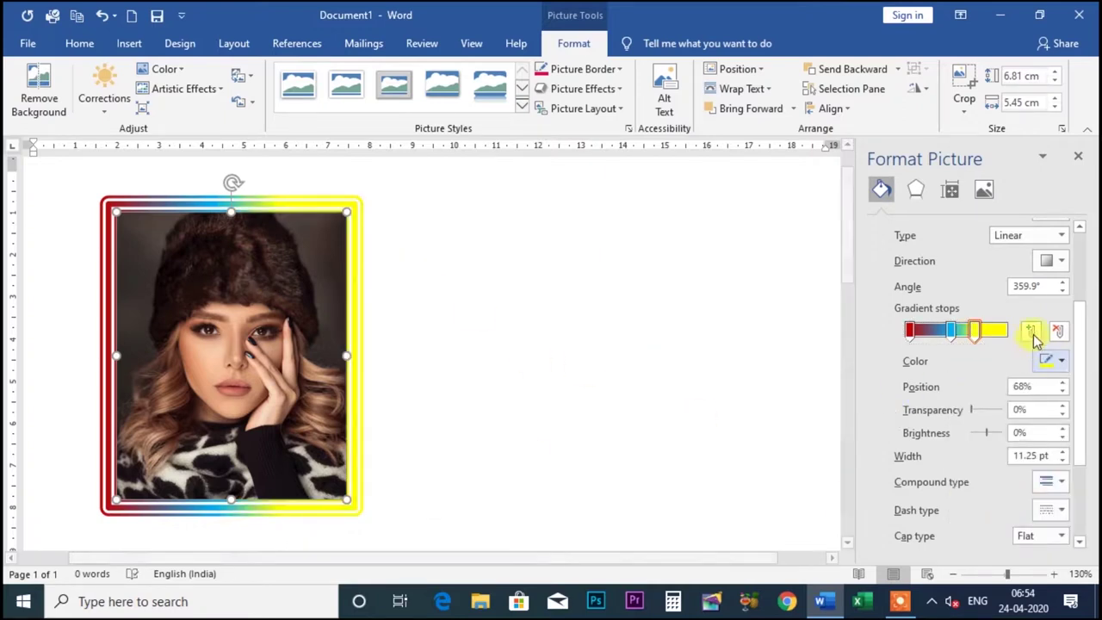
mouse_move(972, 409)
mouse_down()
mouse_move(988, 414)
mouse_move(968, 416)
mouse_move(994, 439)
mouse_up()
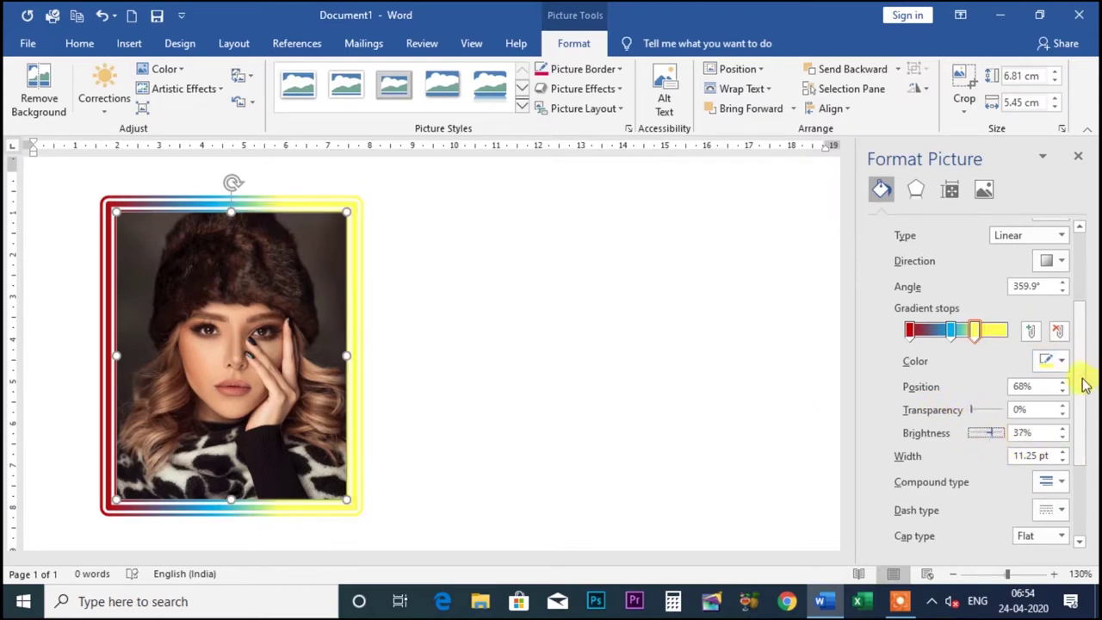
drag(1082, 381, 1082, 413)
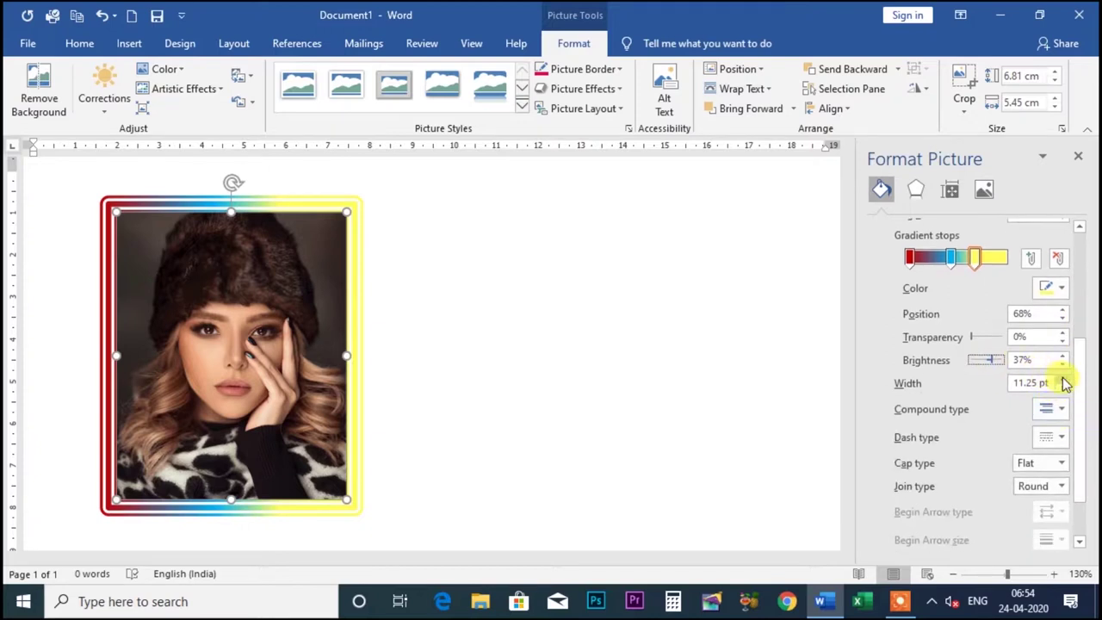
Step: Increase the gradient border width to 14.25 pt, leaving the dash style unchanged
click(1063, 378)
click(1063, 379)
click(1064, 379)
click(1064, 378)
click(1064, 379)
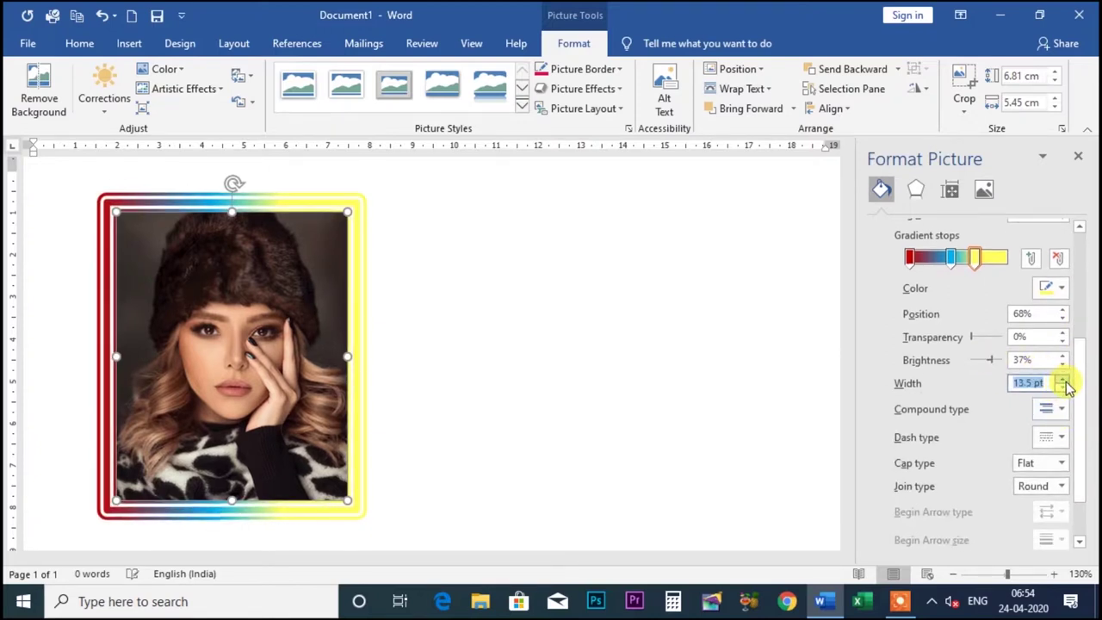
click(1064, 378)
click(1064, 379)
click(1064, 378)
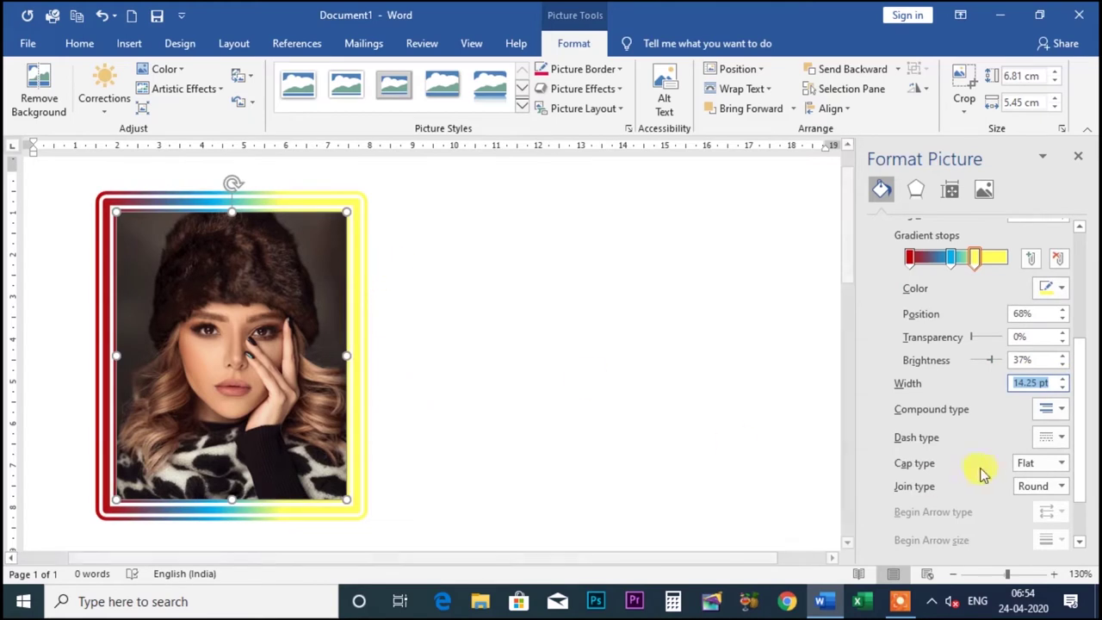
click(1062, 440)
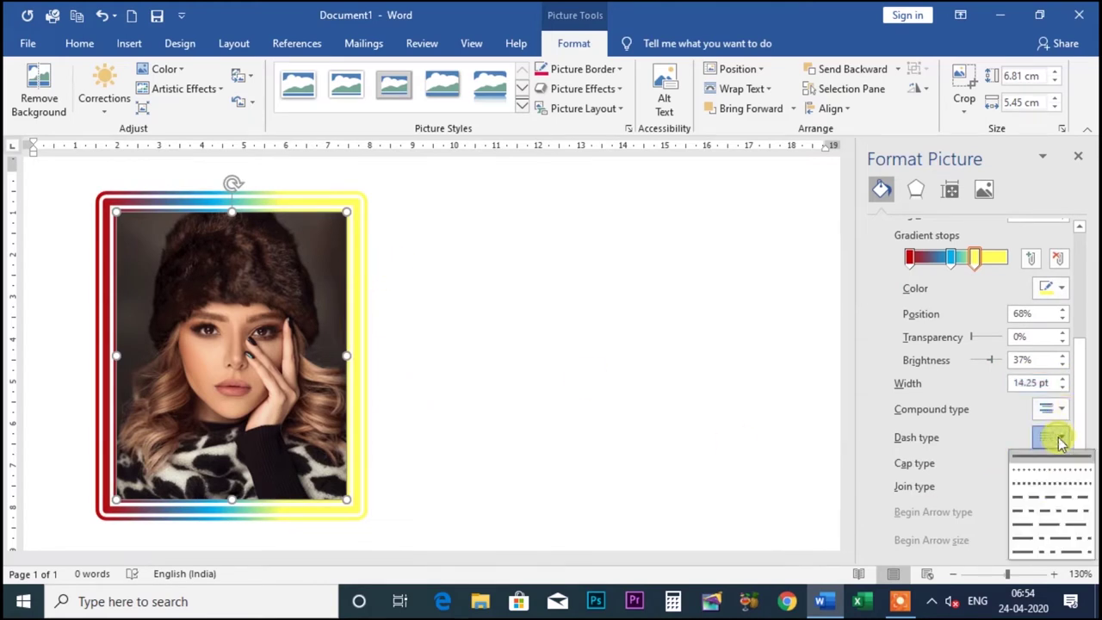
click(1048, 514)
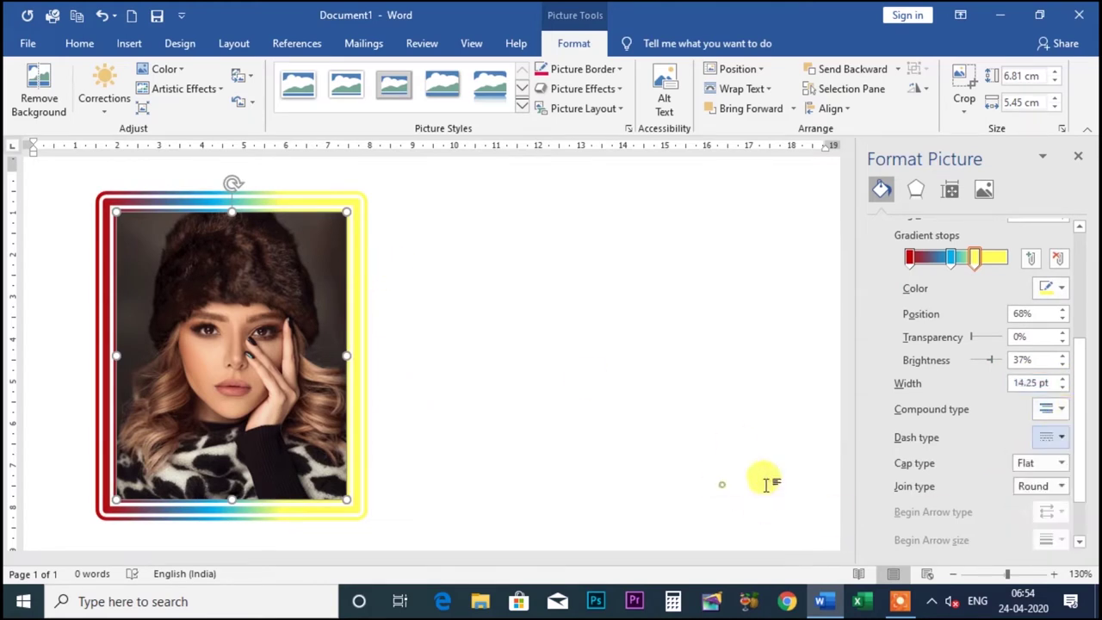
Step: Set the border's join type to Miter after briefly trying Bevel
click(1040, 486)
click(1037, 522)
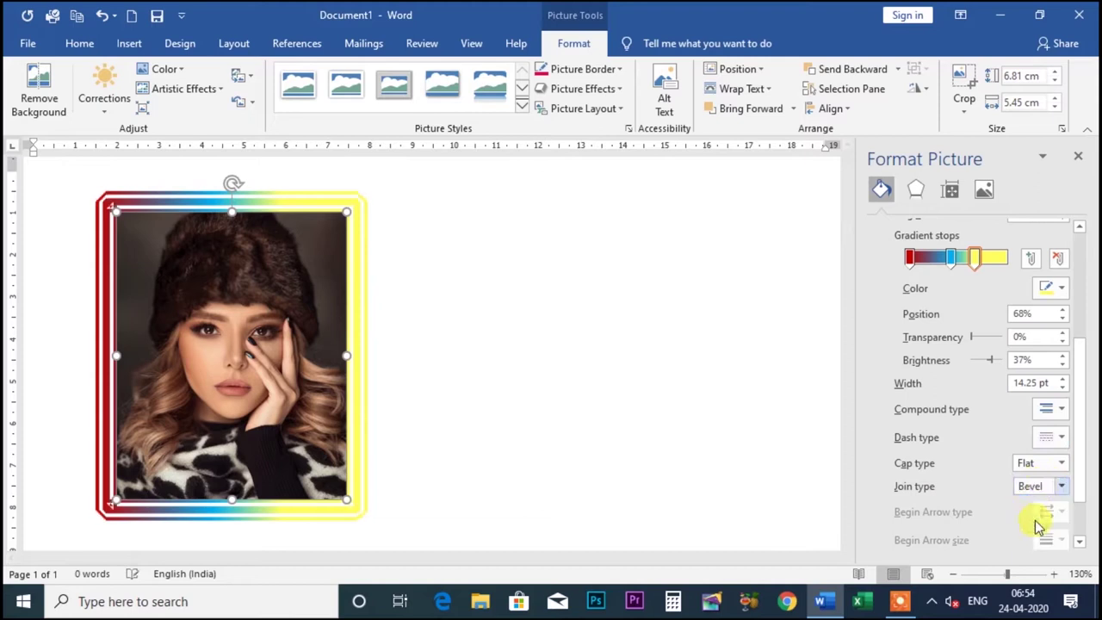
click(1061, 487)
click(1040, 521)
click(1040, 544)
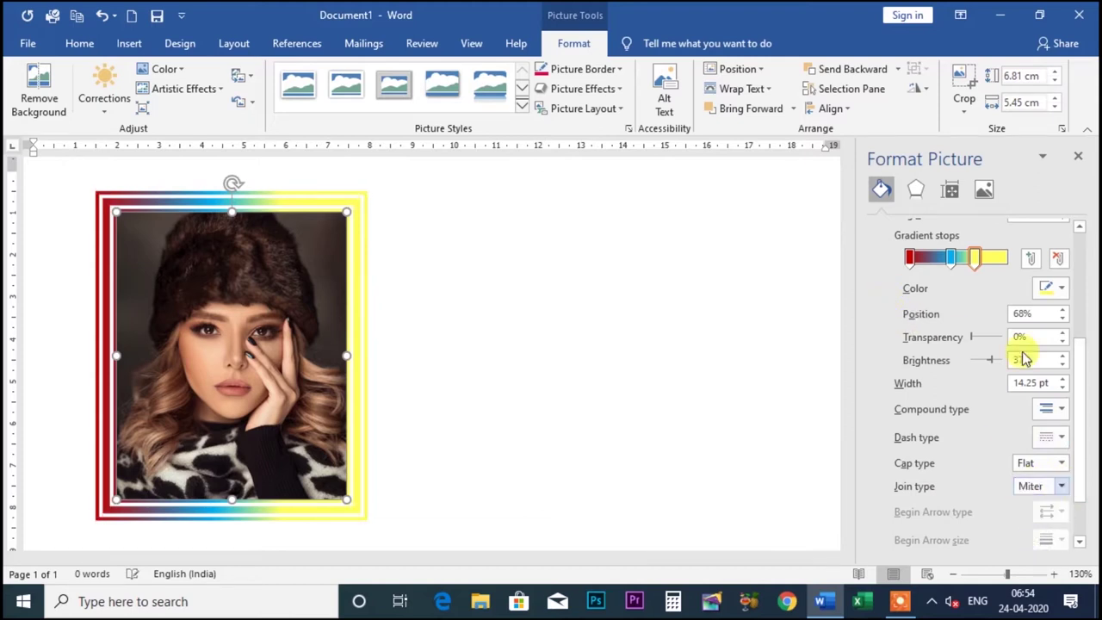
drag(1087, 383, 1072, 274)
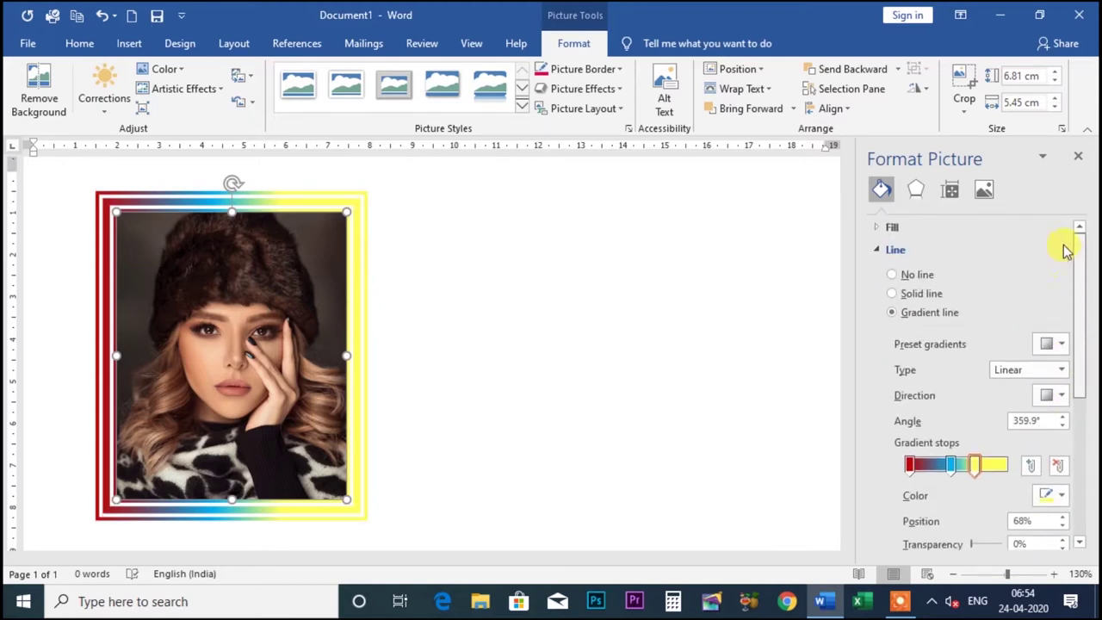
click(349, 241)
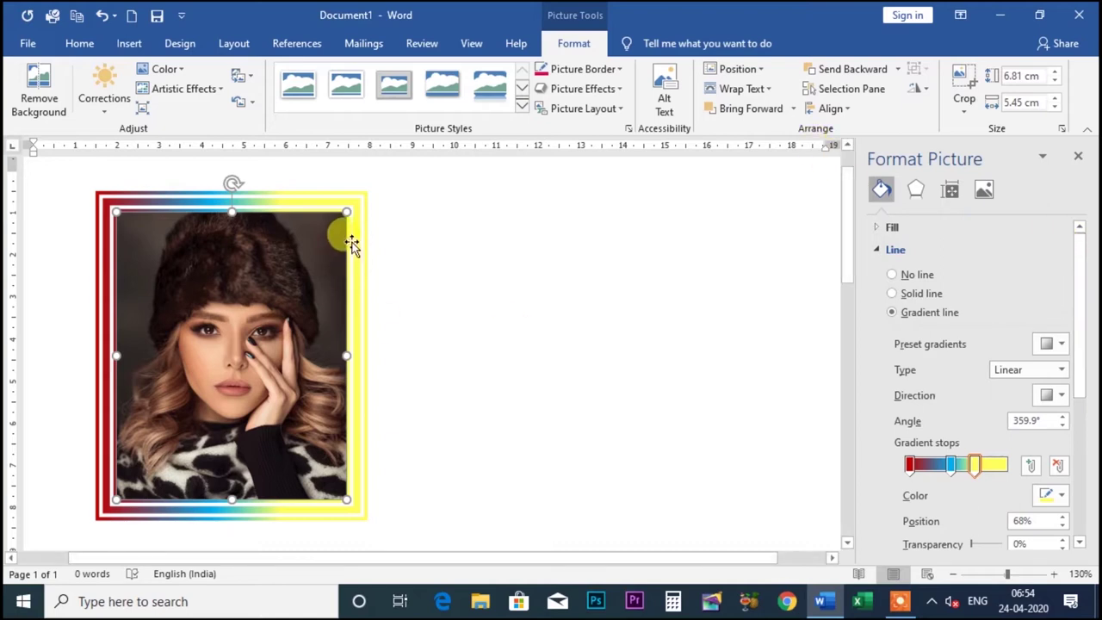
Step: Close the Format Picture pane and reselect the portrait photo
click(900, 601)
click(683, 352)
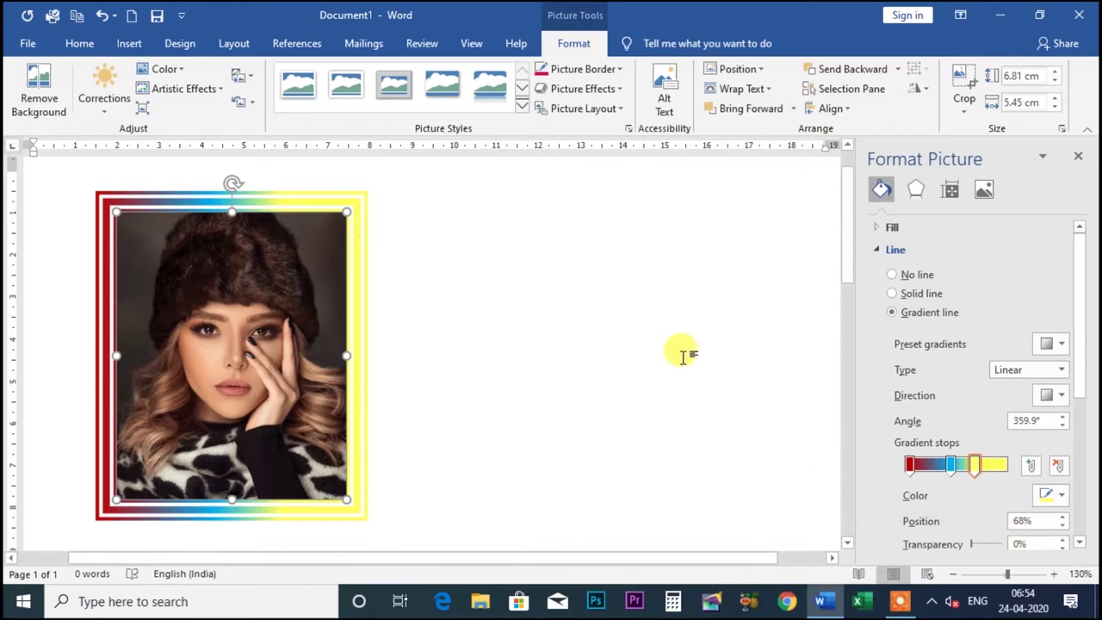
click(1076, 158)
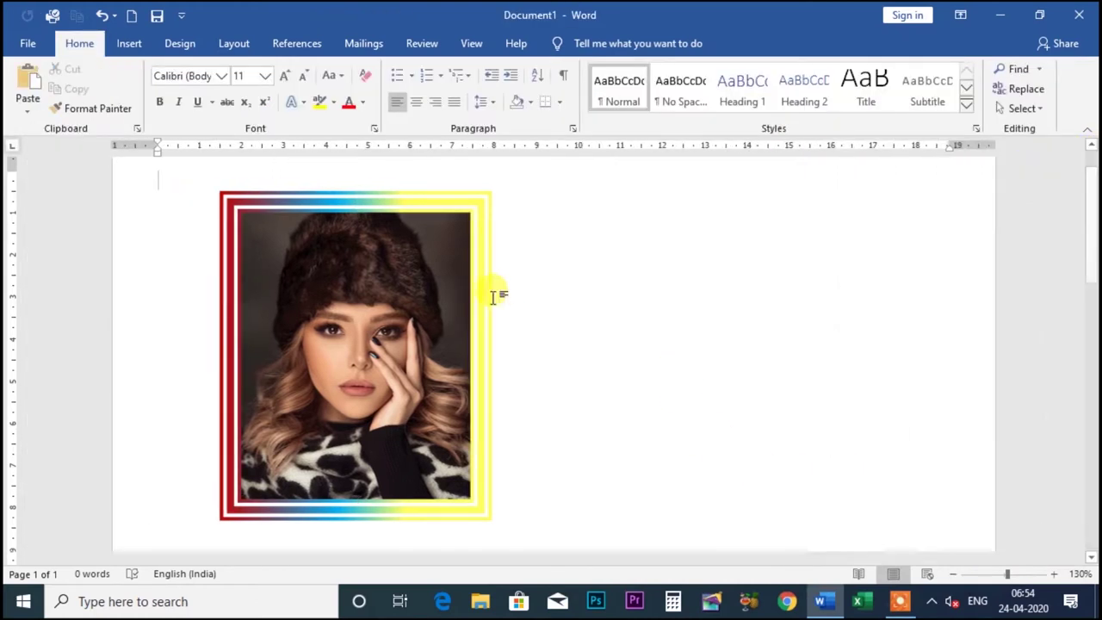
click(418, 288)
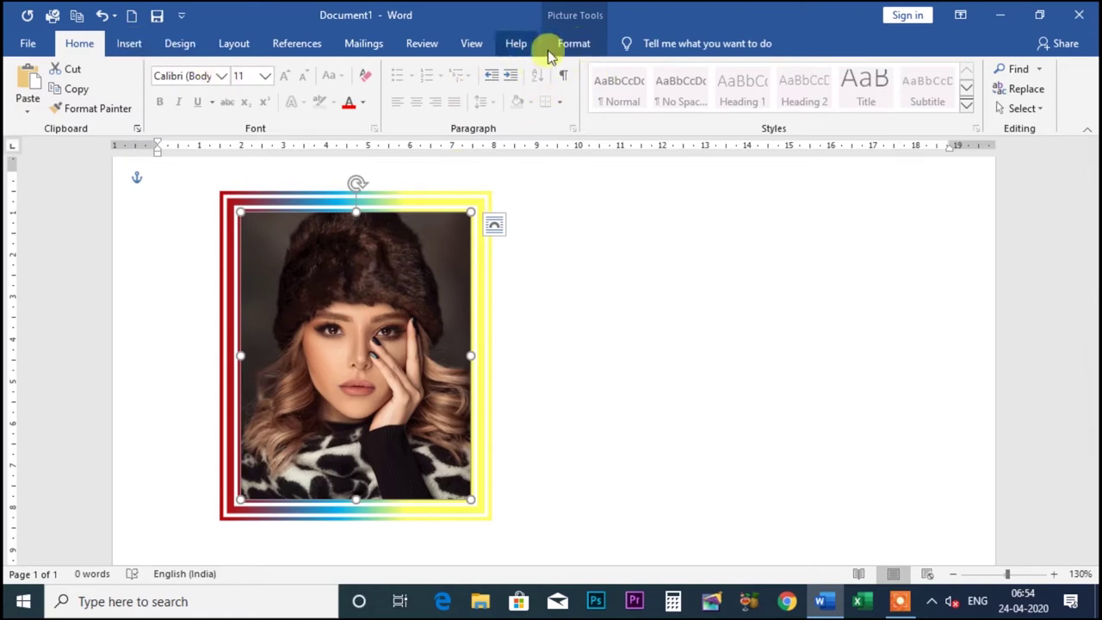
Step: Set the portrait's Picture Border to No Outline
click(575, 45)
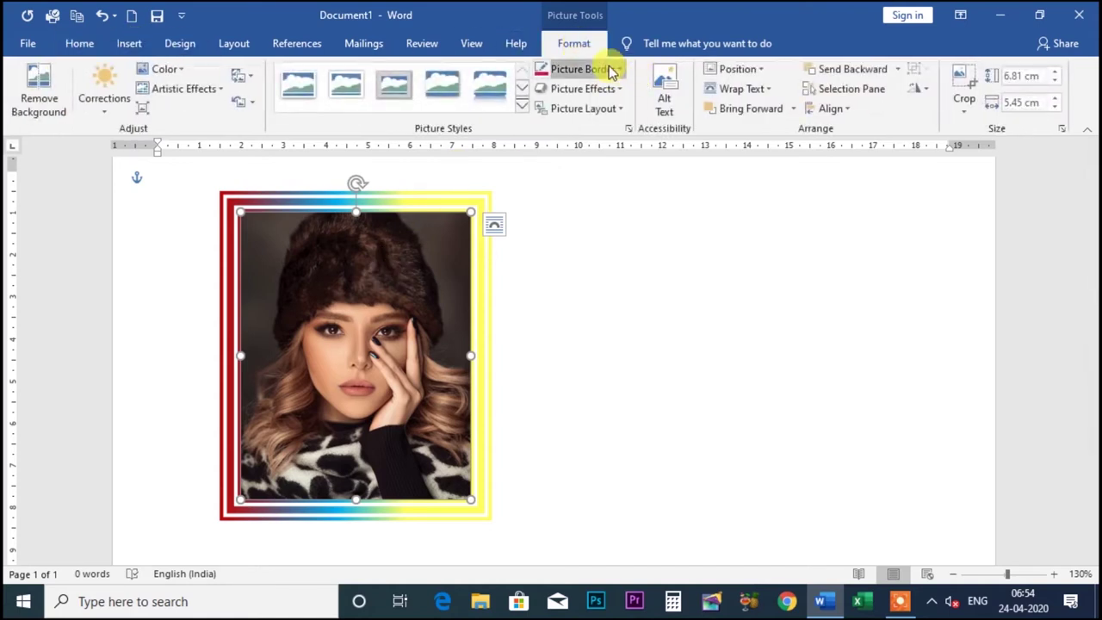
click(610, 69)
mouse_move(593, 297)
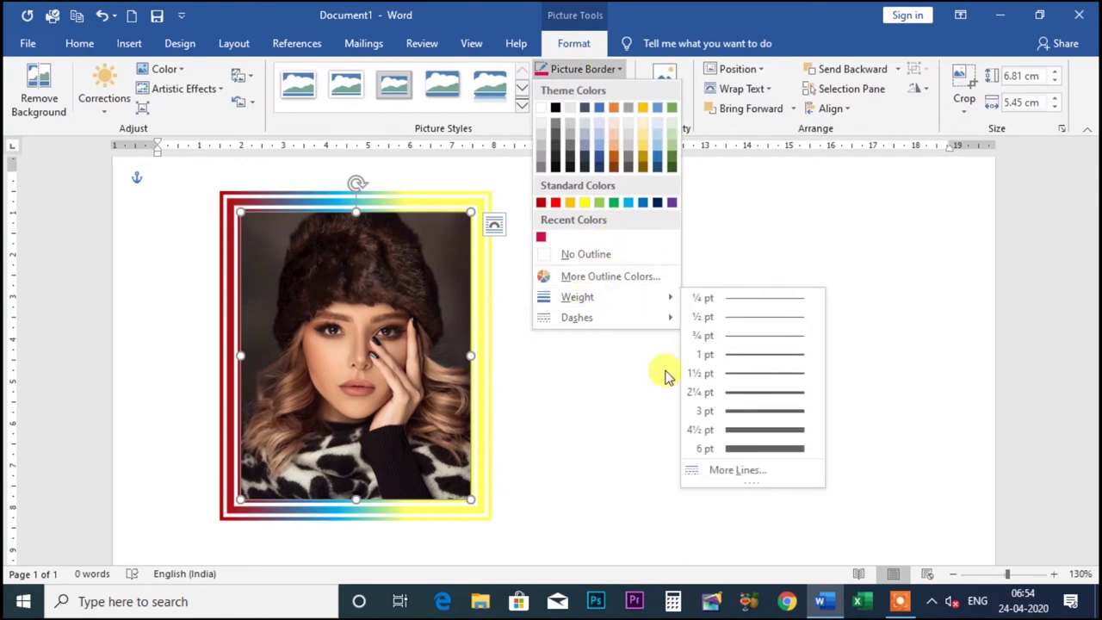
mouse_move(605, 327)
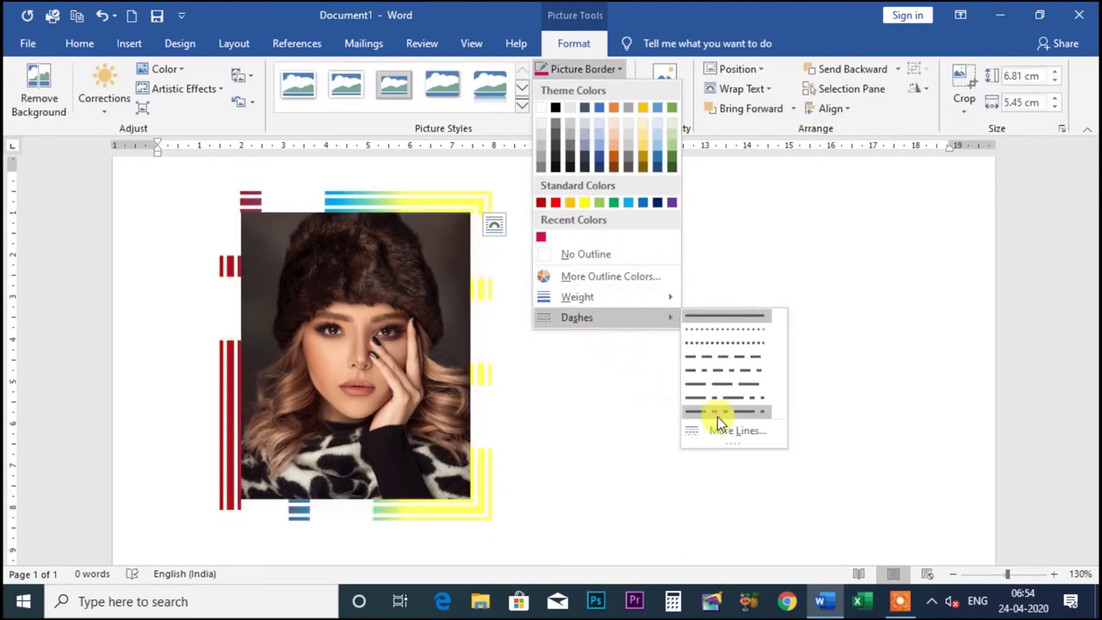
click(603, 414)
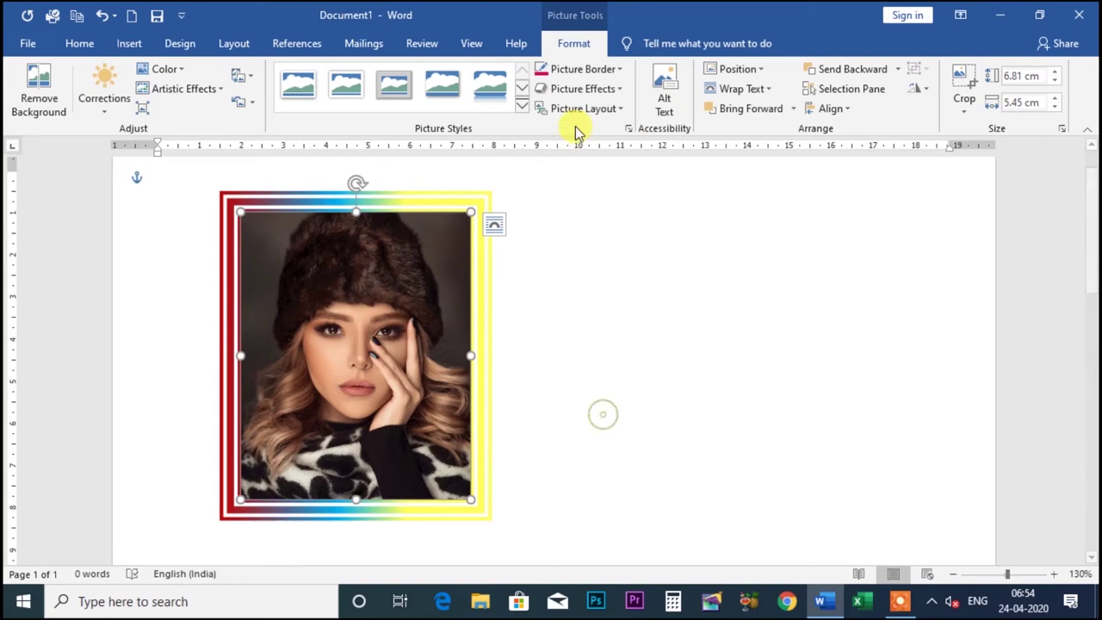
click(611, 71)
click(548, 253)
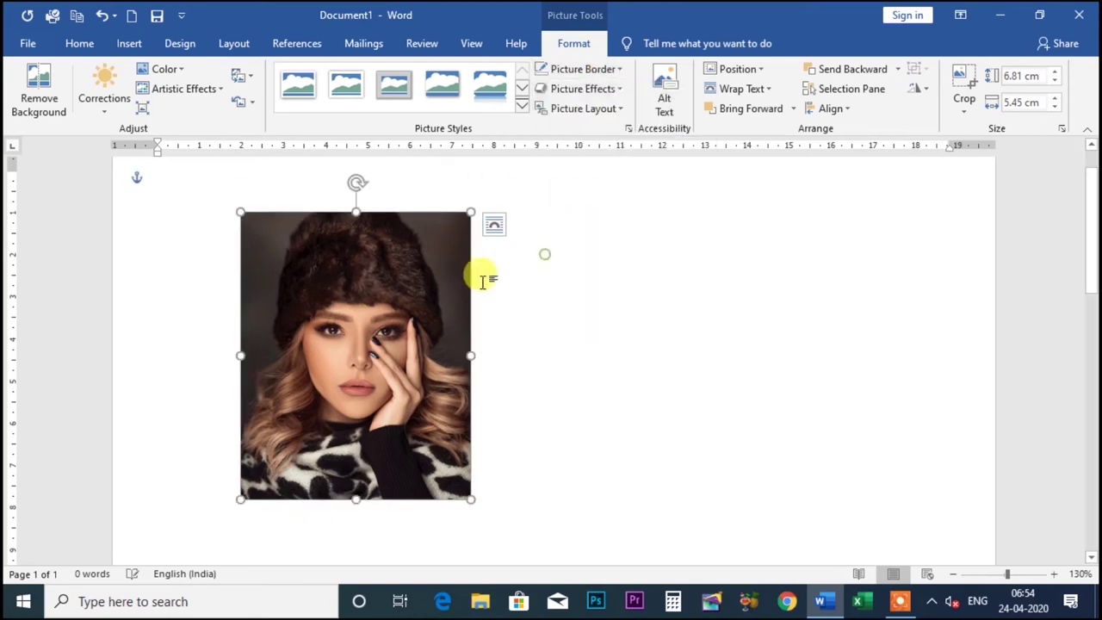
click(613, 89)
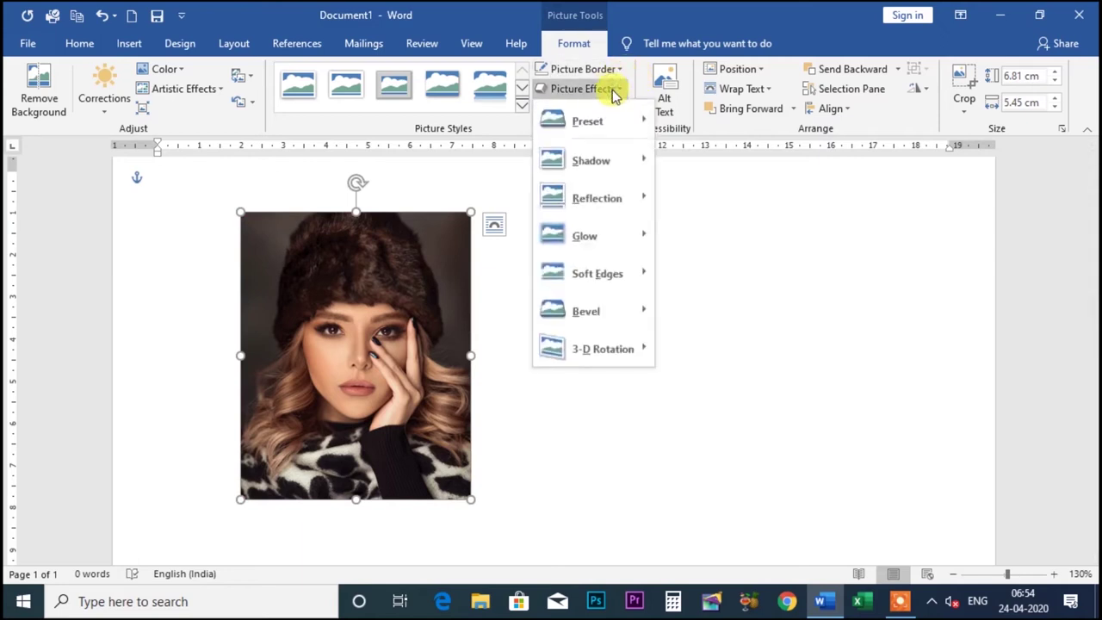
mouse_move(608, 127)
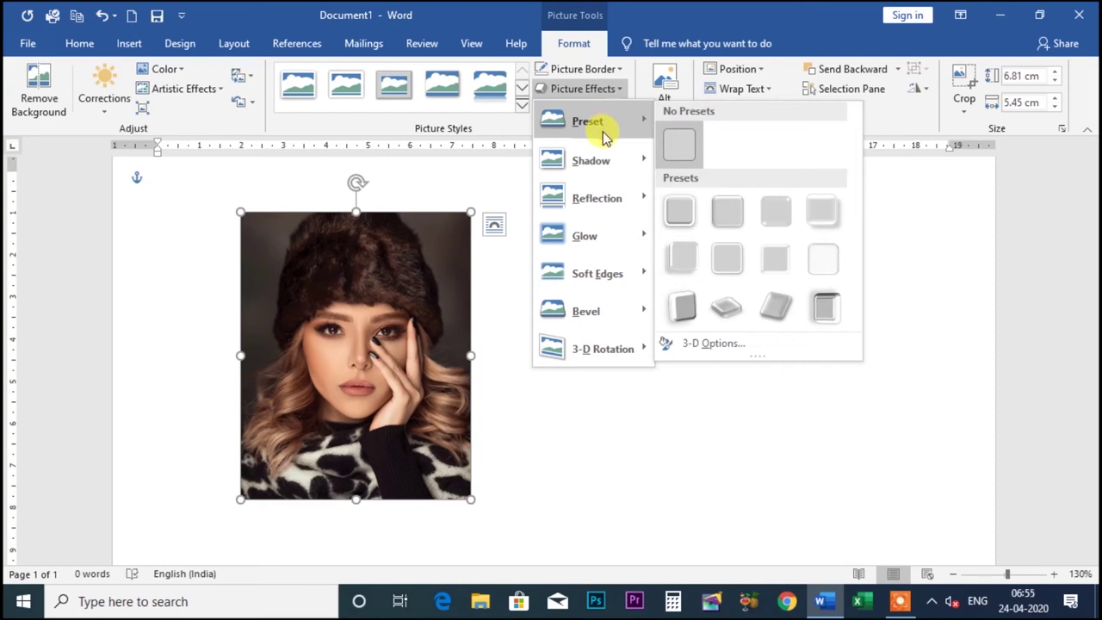
click(565, 471)
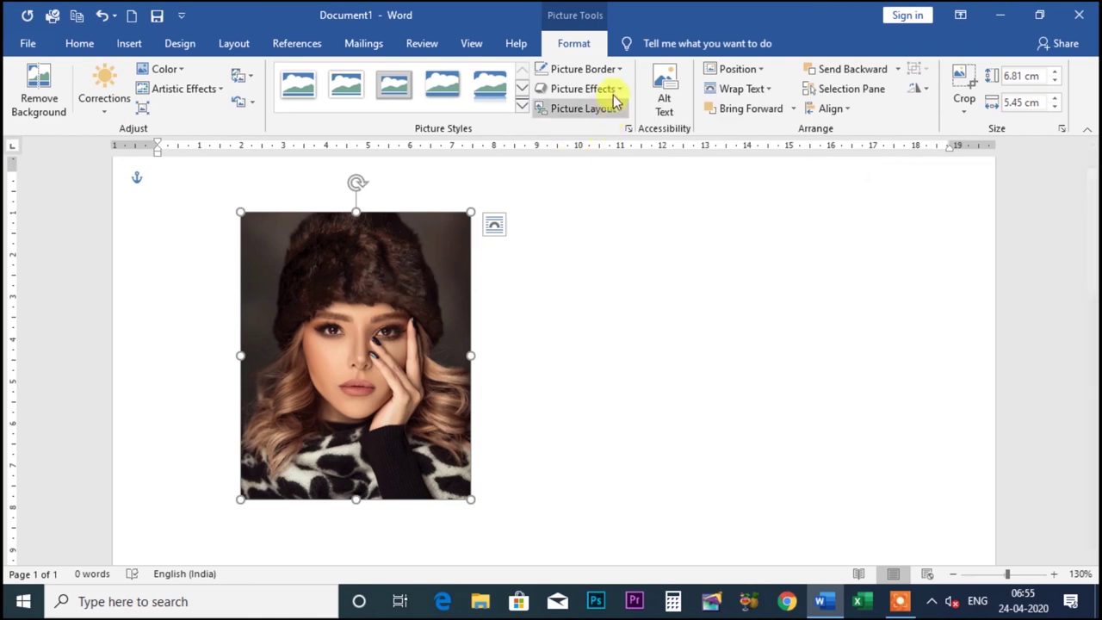